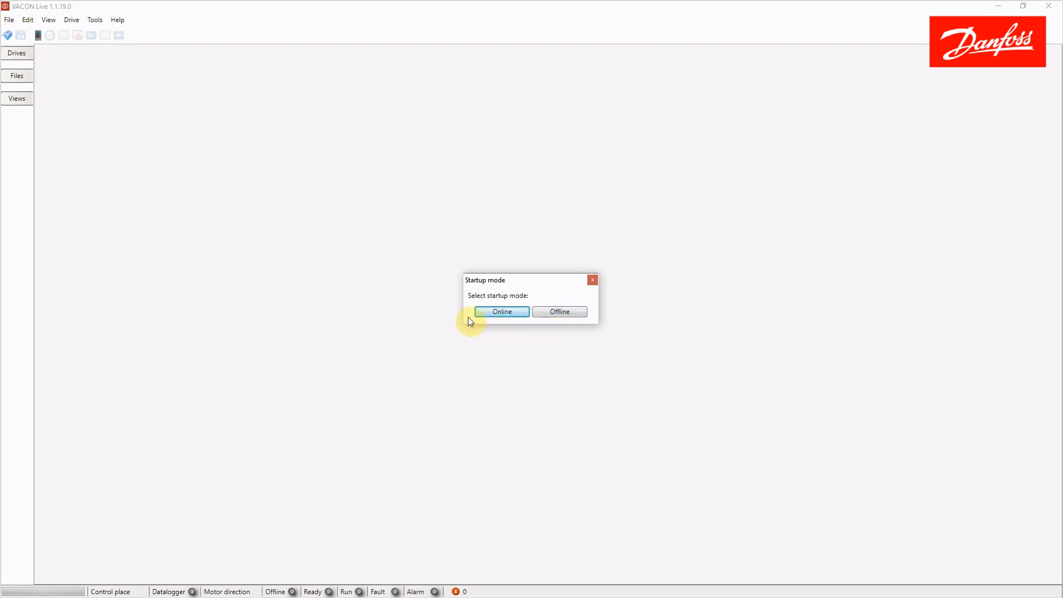
# - Start in online mode and cancel the drive search to return to the communication settings
pyautogui.click(498, 312)
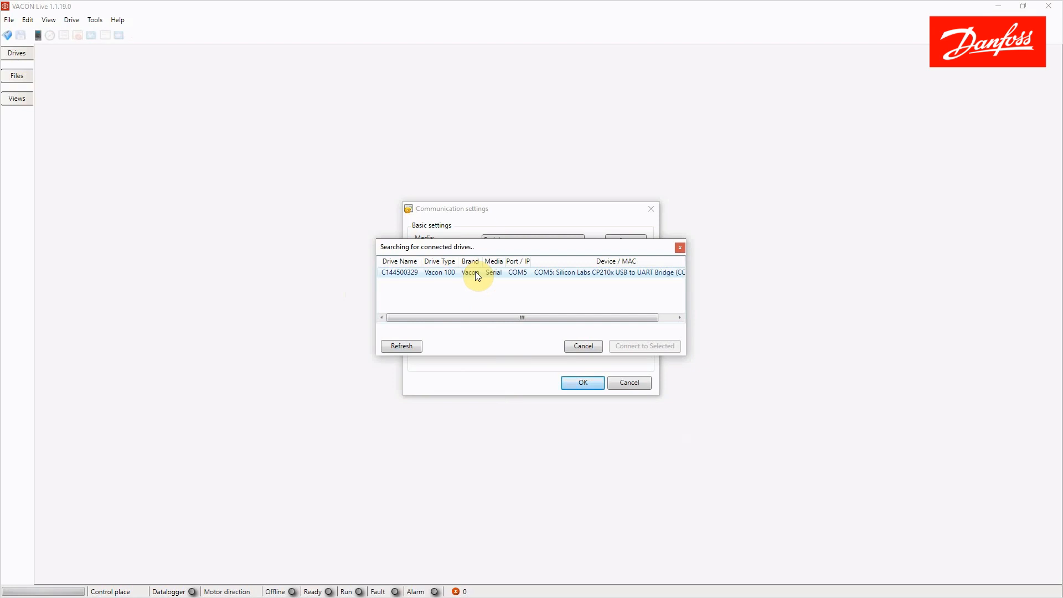
pyautogui.click(414, 274)
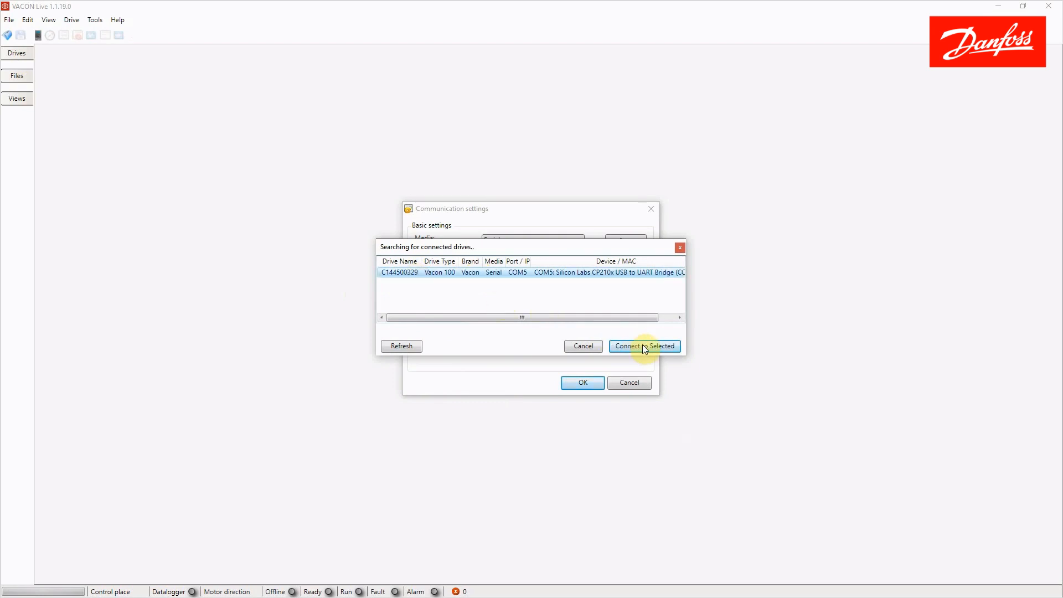
pyautogui.click(579, 347)
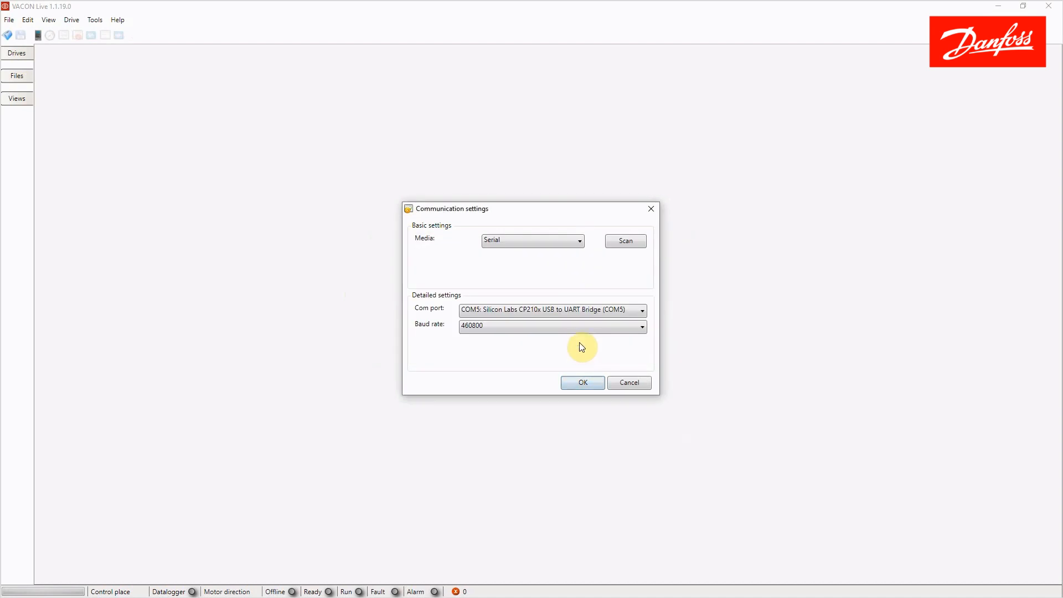
# - Set the media to Serial / Ethernet, scan for drives and connect to the Vacon 100 drive on COM5
pyautogui.click(580, 242)
pyautogui.click(519, 255)
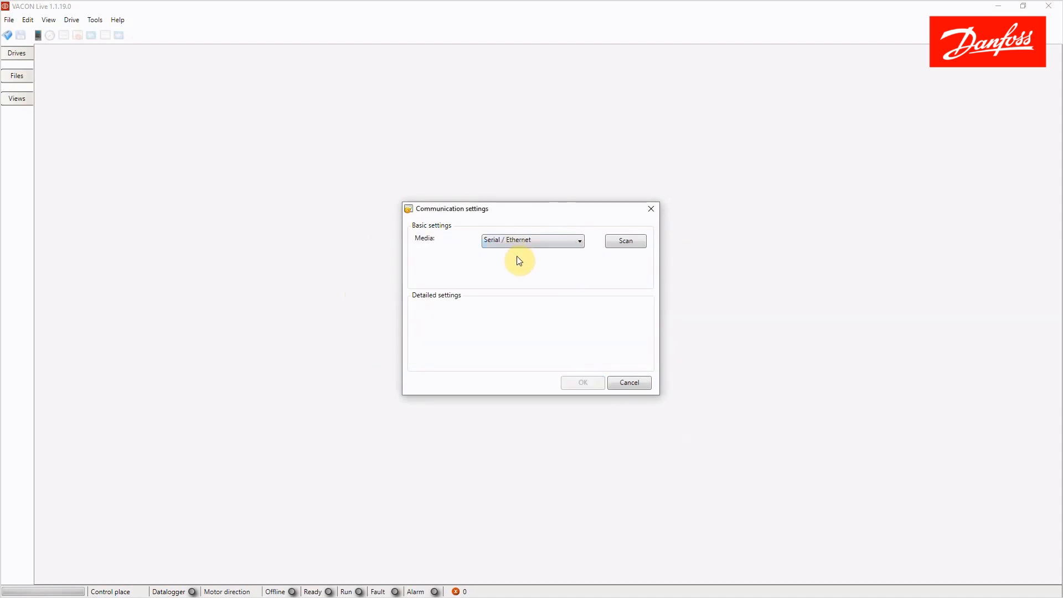
pyautogui.click(624, 241)
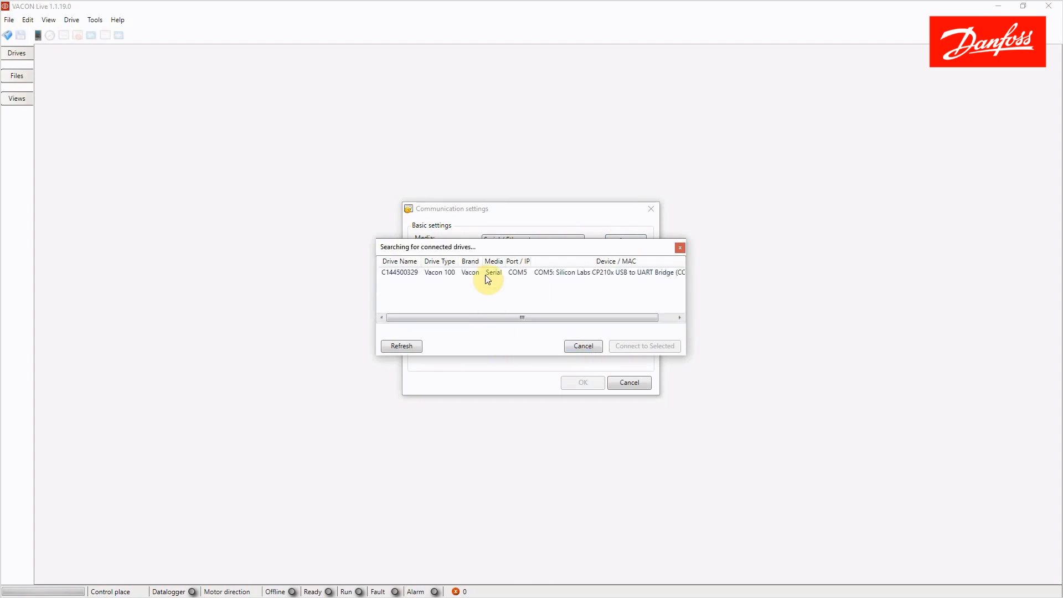
pyautogui.click(486, 276)
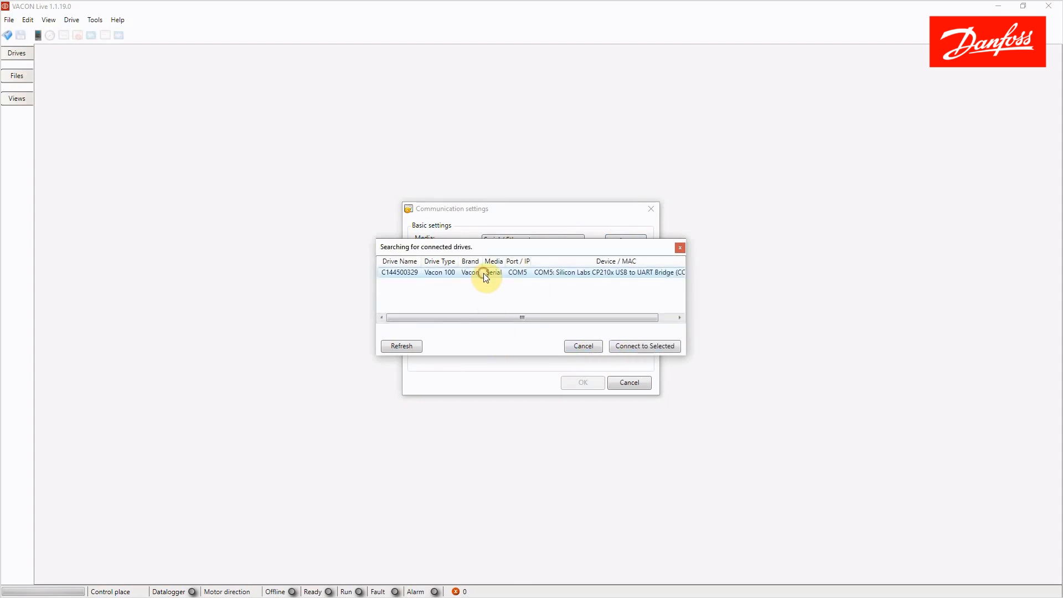
pyautogui.click(643, 346)
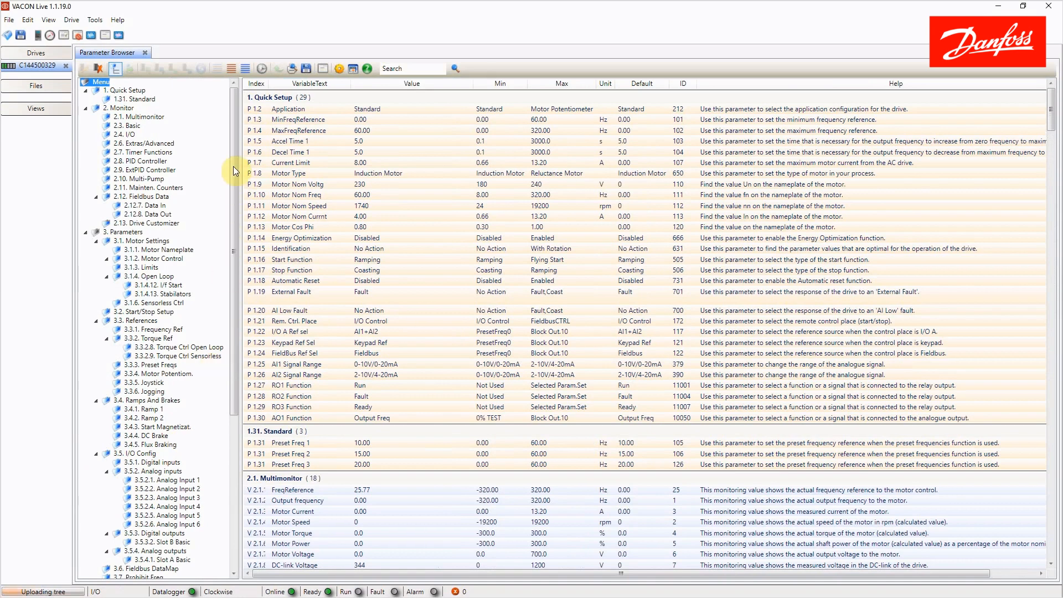
# - Look through the drive's menu tree, including the ExtPID Controller group, and the parameter list from Quick Setup to the monitoring values
pyautogui.moveTo(233, 256); pyautogui.dragTo(226, 517)
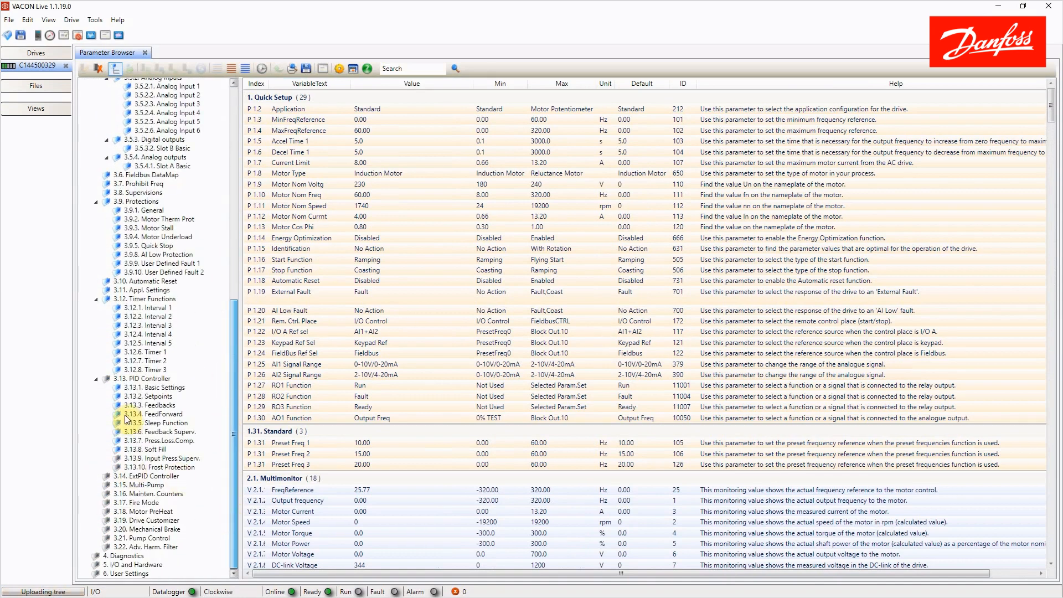
pyautogui.click(98, 477)
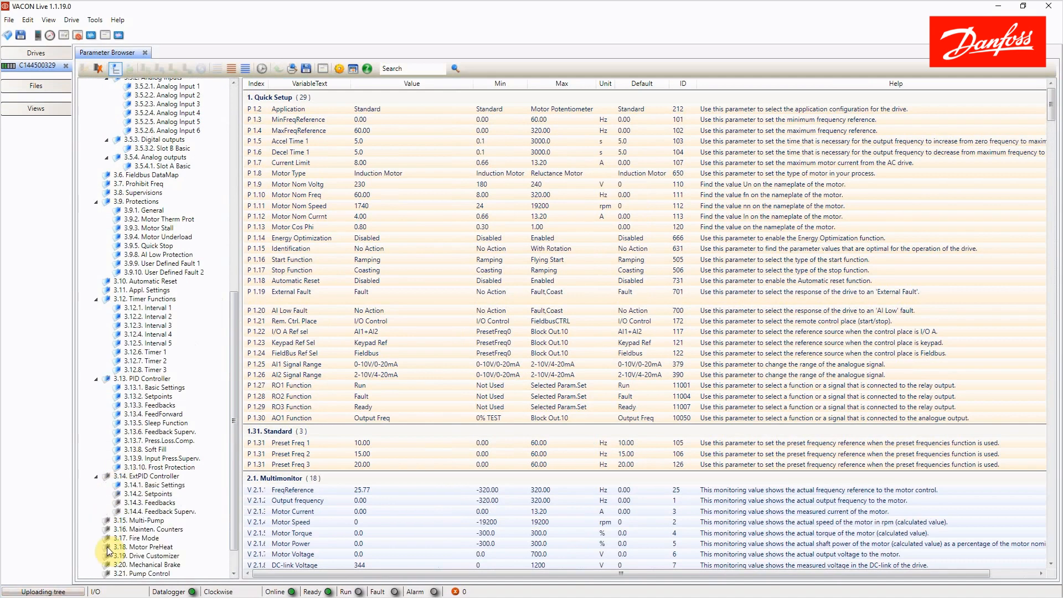
pyautogui.moveTo(236, 388); pyautogui.dragTo(232, 561)
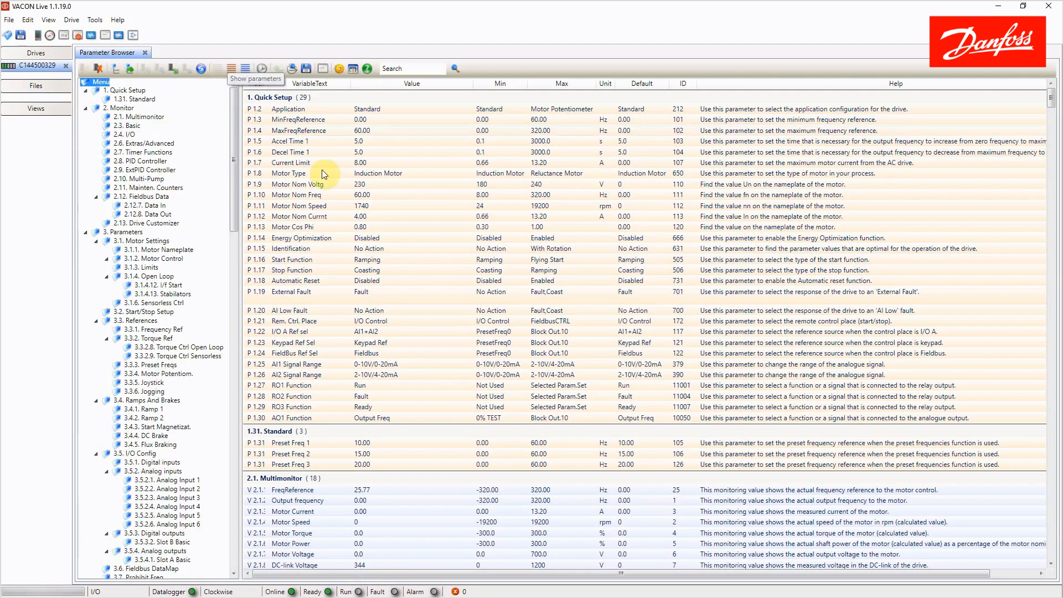
pyautogui.scroll(-8, 332, 205)
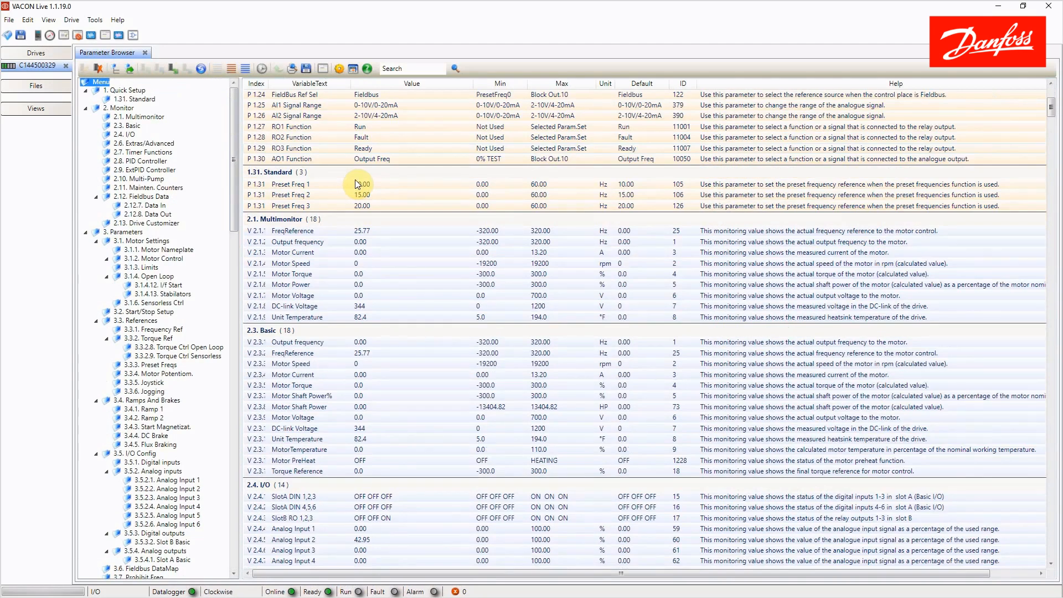
pyautogui.scroll(-8, 357, 184)
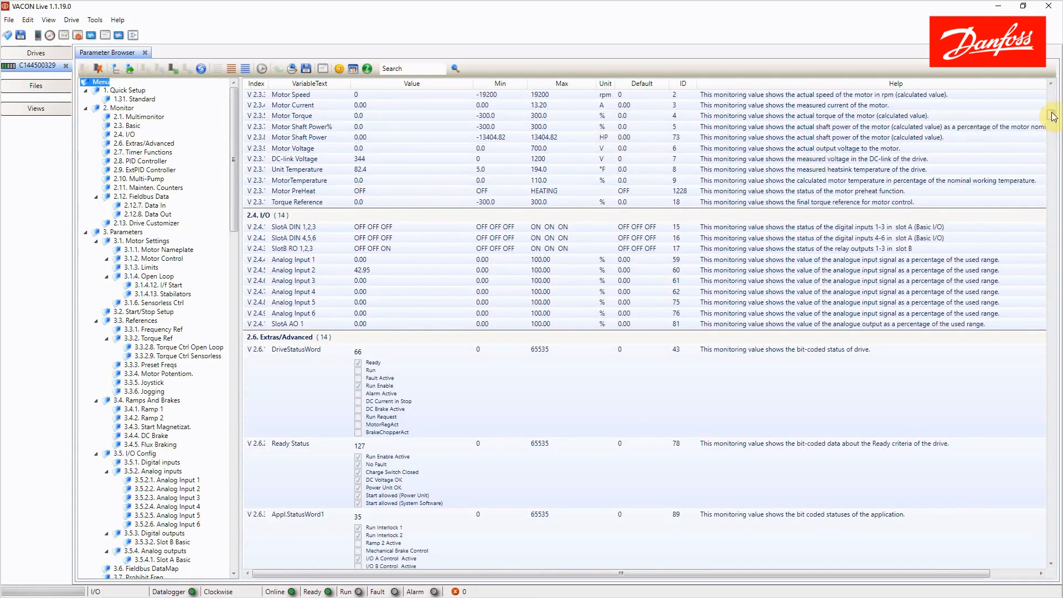
pyautogui.moveTo(1053, 115); pyautogui.dragTo(1054, 92)
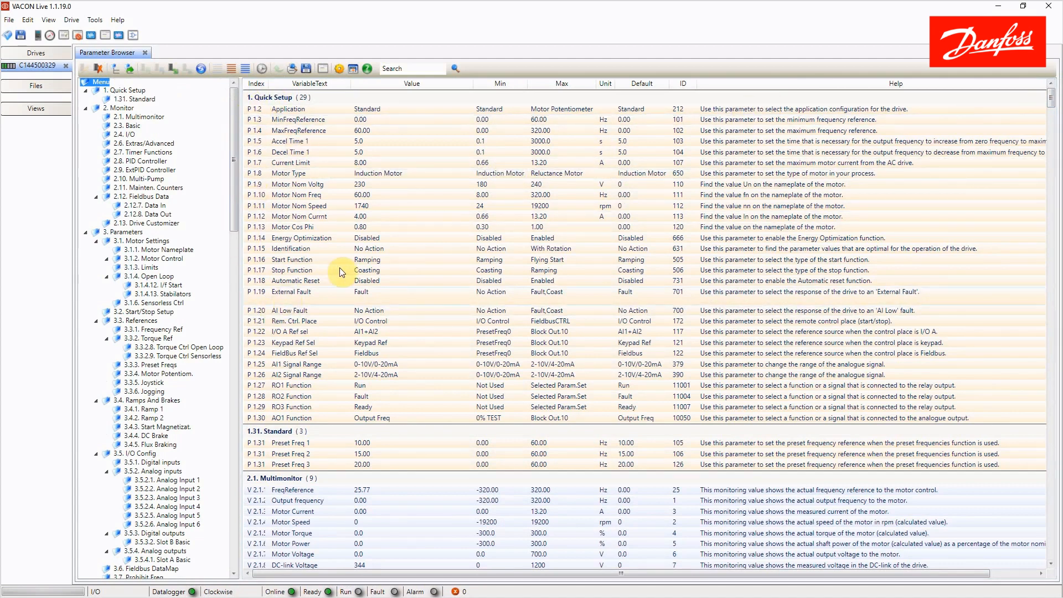
# - Widen the Index column of the parameter list so that the full parameter numbers fit
pyautogui.scroll(-5, 334, 450)
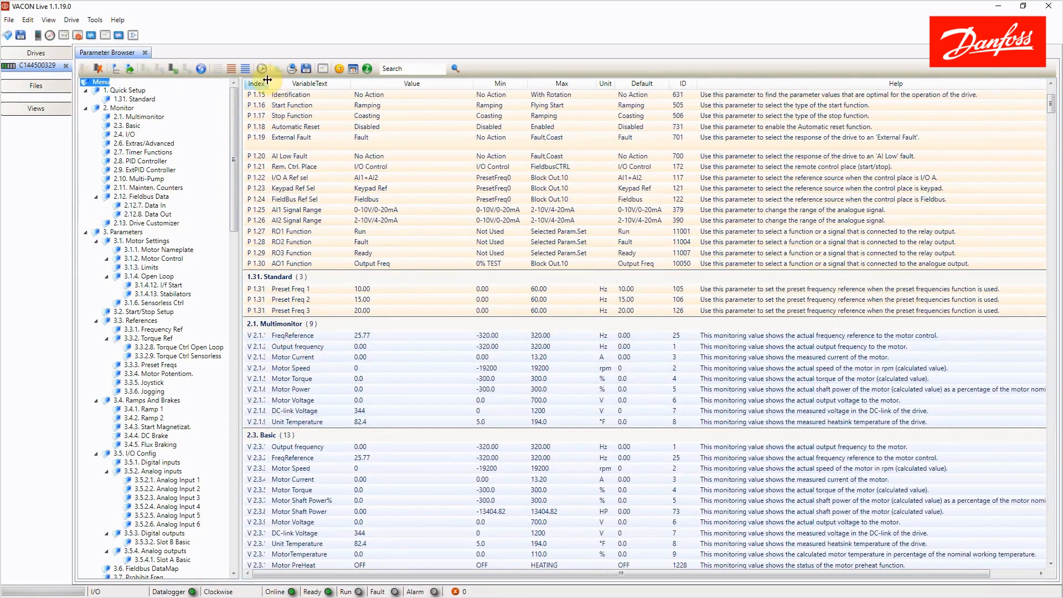
pyautogui.moveTo(269, 85); pyautogui.dragTo(283, 86)
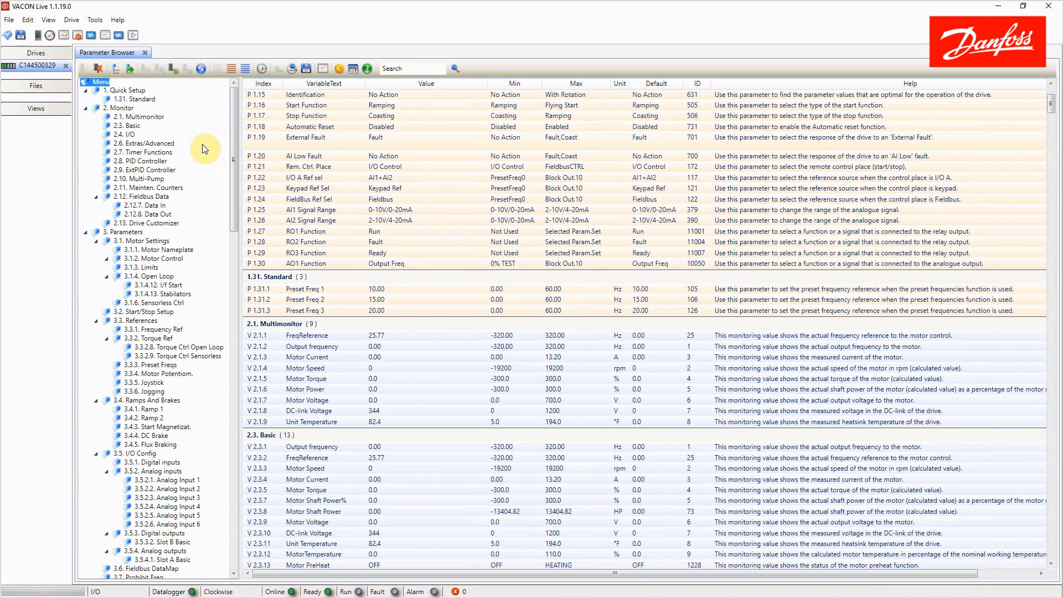
pyautogui.click(236, 139)
# - Save the drive's parameters to the Desktop as a .dpd parameter file under the suggested name, replacing the existing file
pyautogui.click(21, 38)
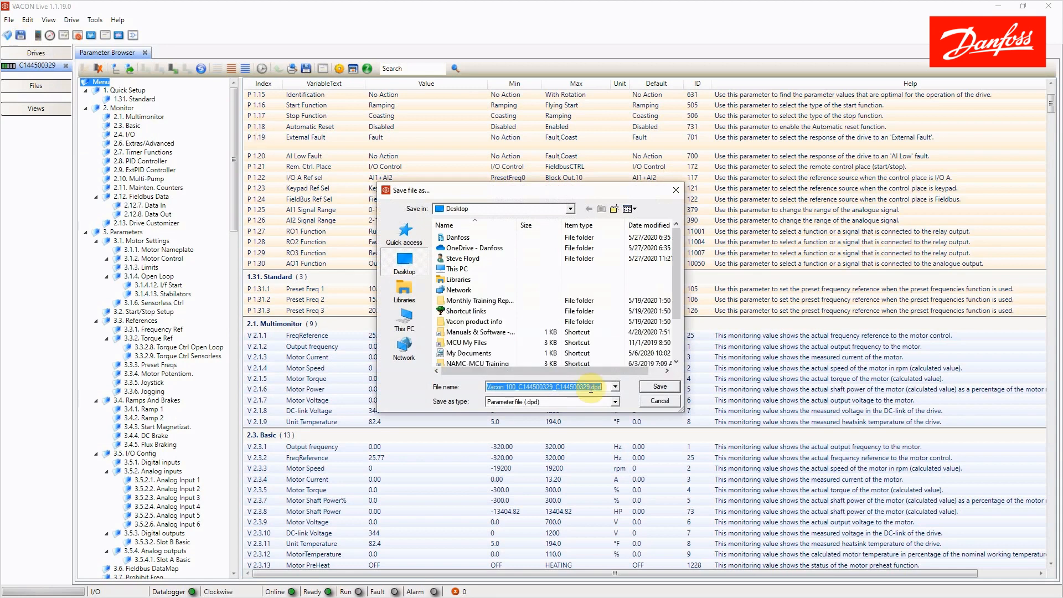
pyautogui.click(661, 388)
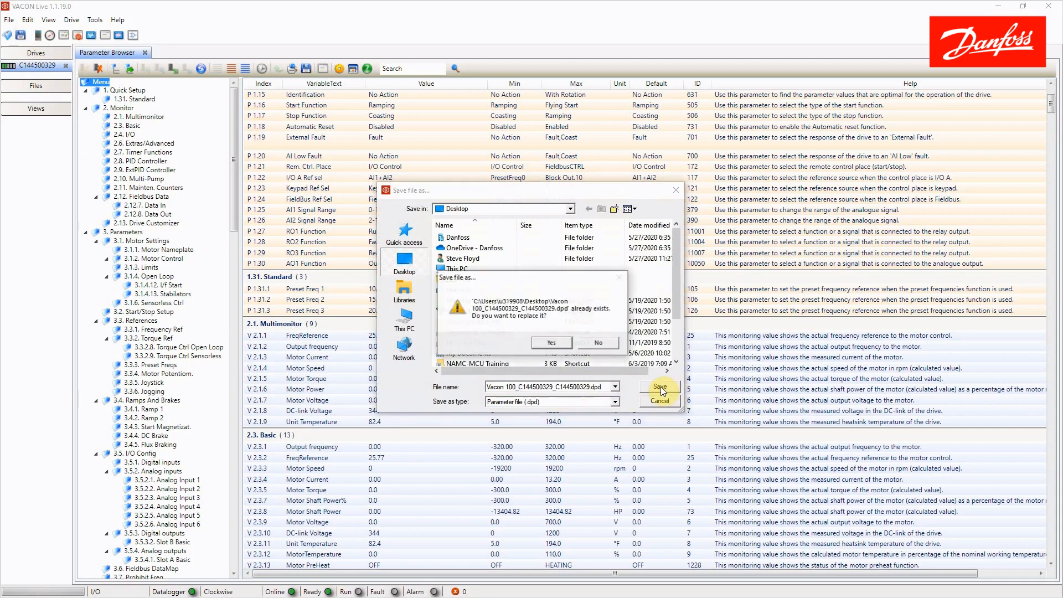
pyautogui.click(551, 344)
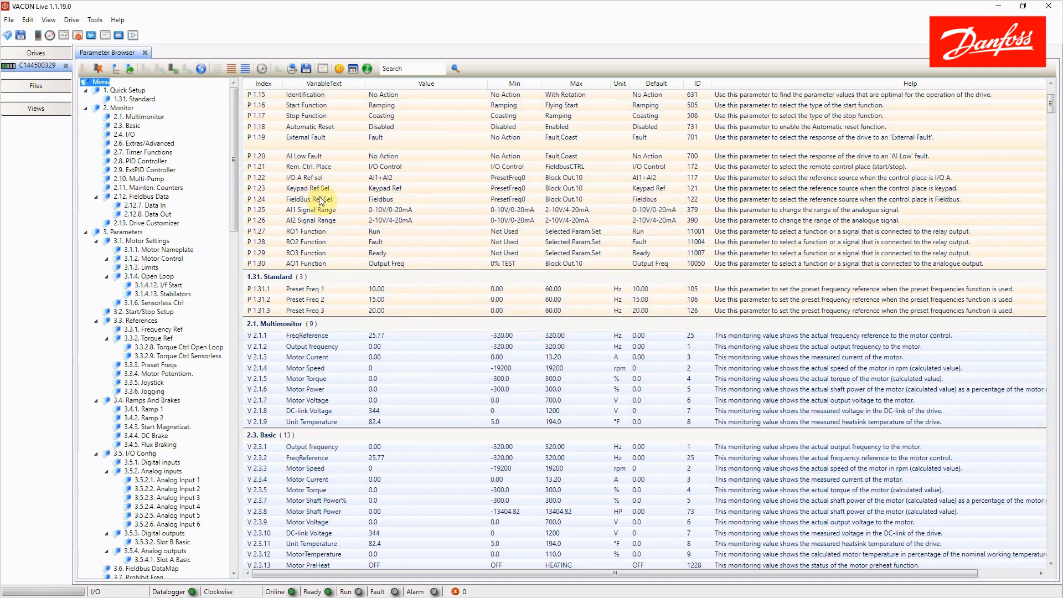
# - Review the choices for the Application parameter P 1.2 in Quick Setup and select Standard
pyautogui.moveTo(234, 119)
pyautogui.mouseDown()
pyautogui.moveTo(227, 211)
pyautogui.moveTo(234, 98)
pyautogui.mouseUp()
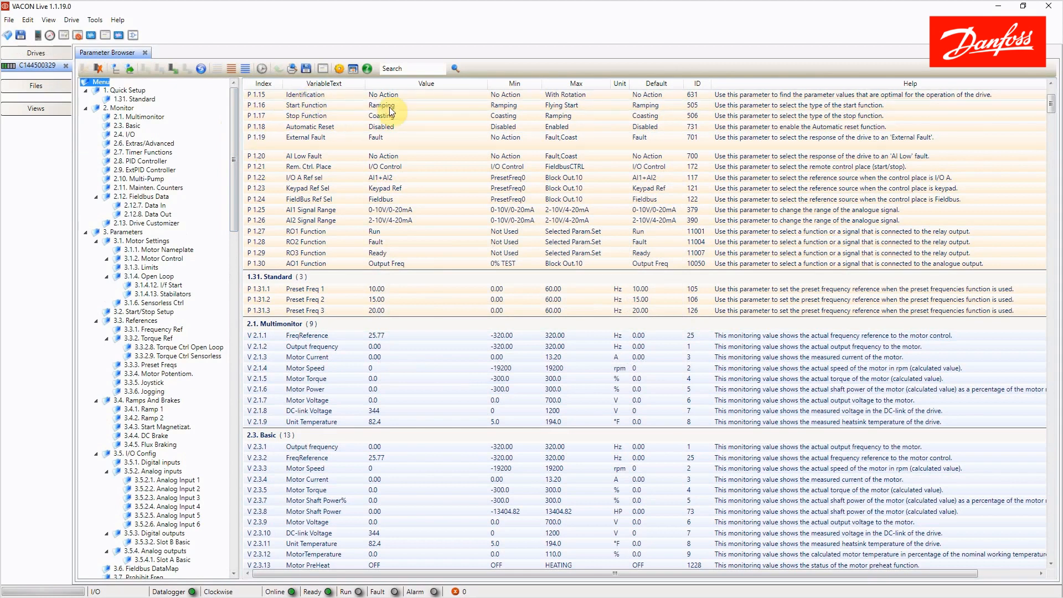
pyautogui.scroll(5, 318, 239)
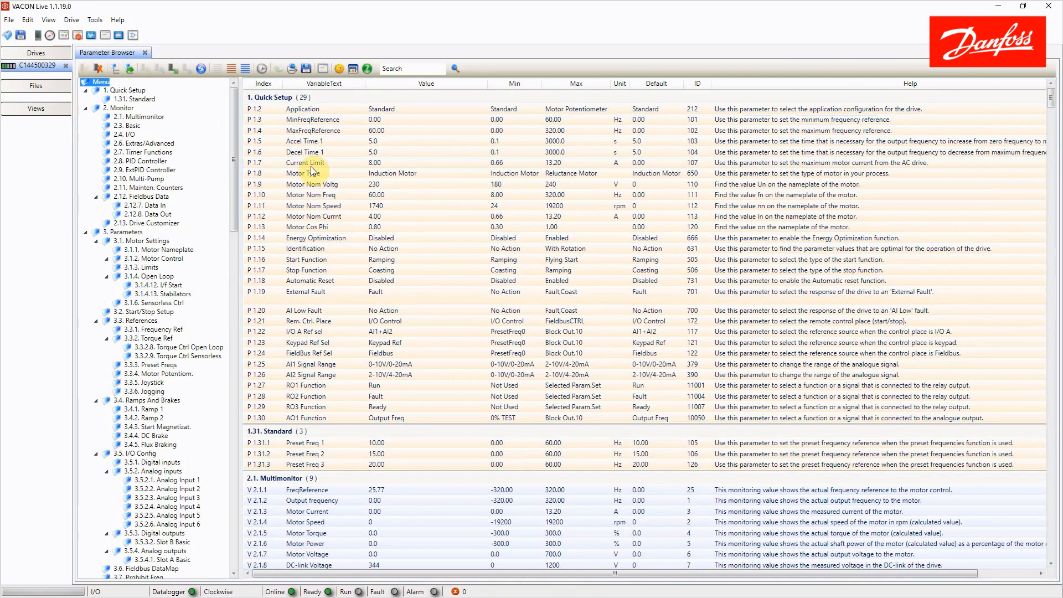
pyautogui.click(385, 111)
pyautogui.click(387, 110)
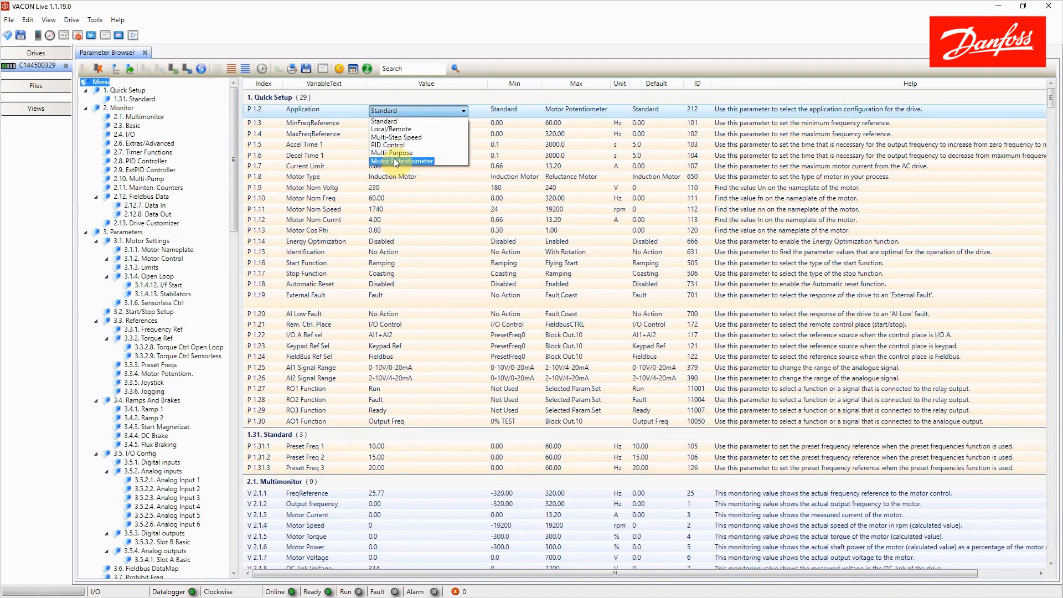
pyautogui.click(409, 120)
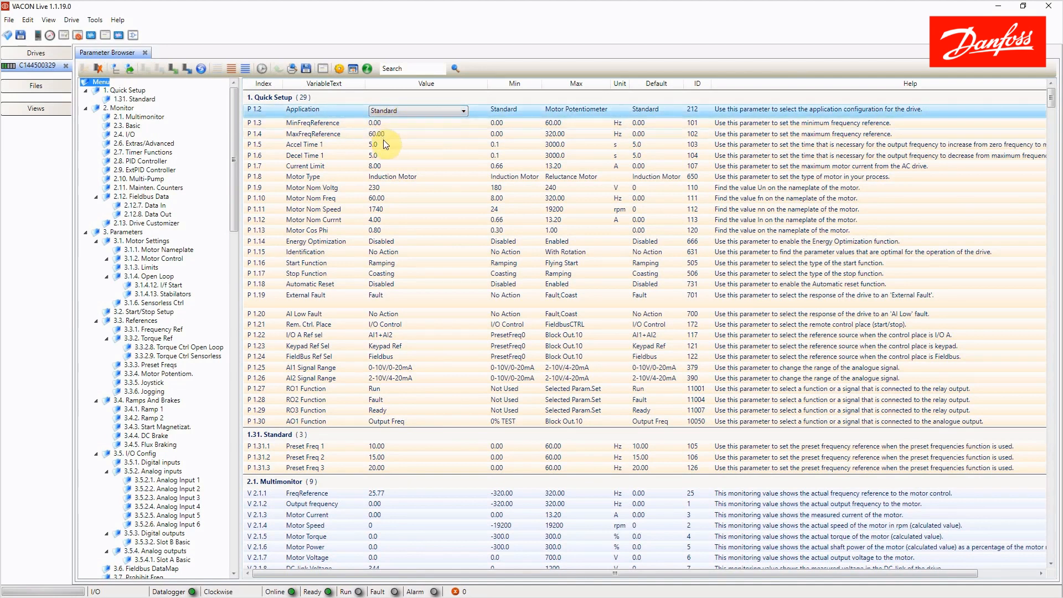
# - In Quick Setup, set Current Limit (P 1.7) to 1 A and Motor Nom Currnt (P 1.12) to 0.66 A
pyautogui.click(378, 167)
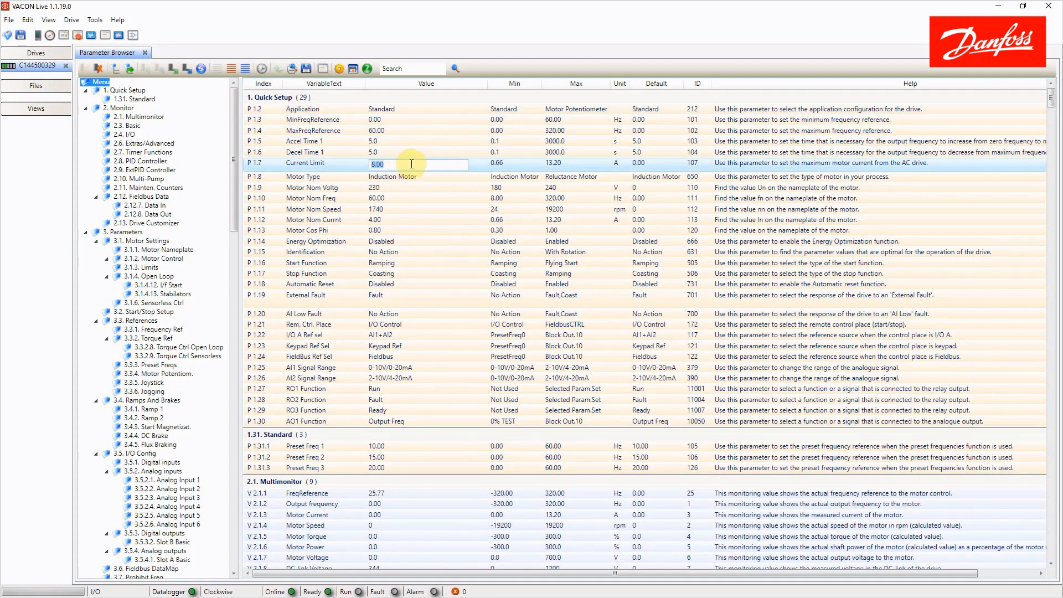
pyautogui.write('1')
pyautogui.press('Return')
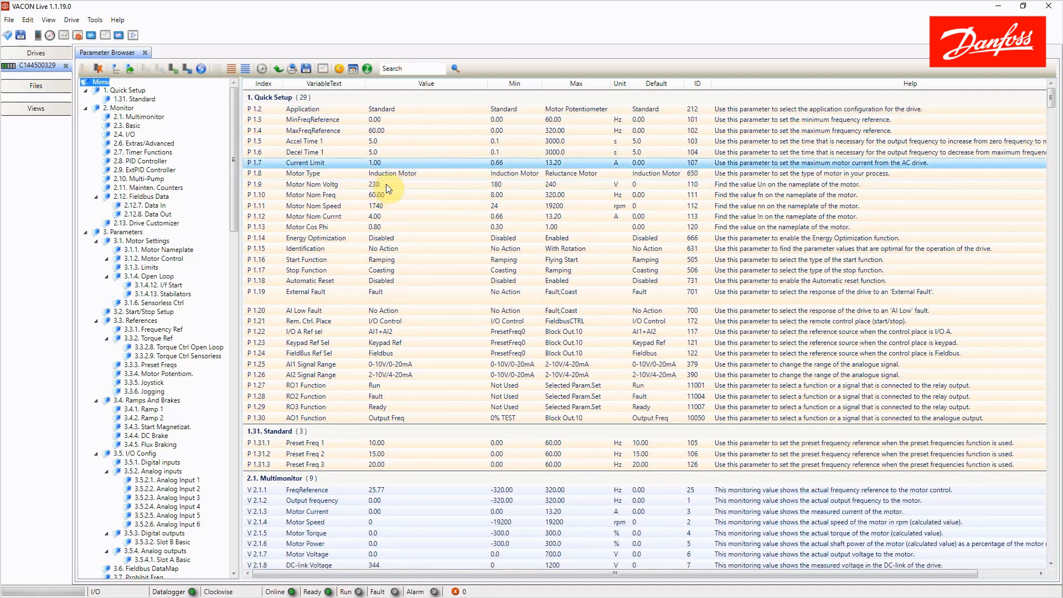
pyautogui.doubleClick(379, 217)
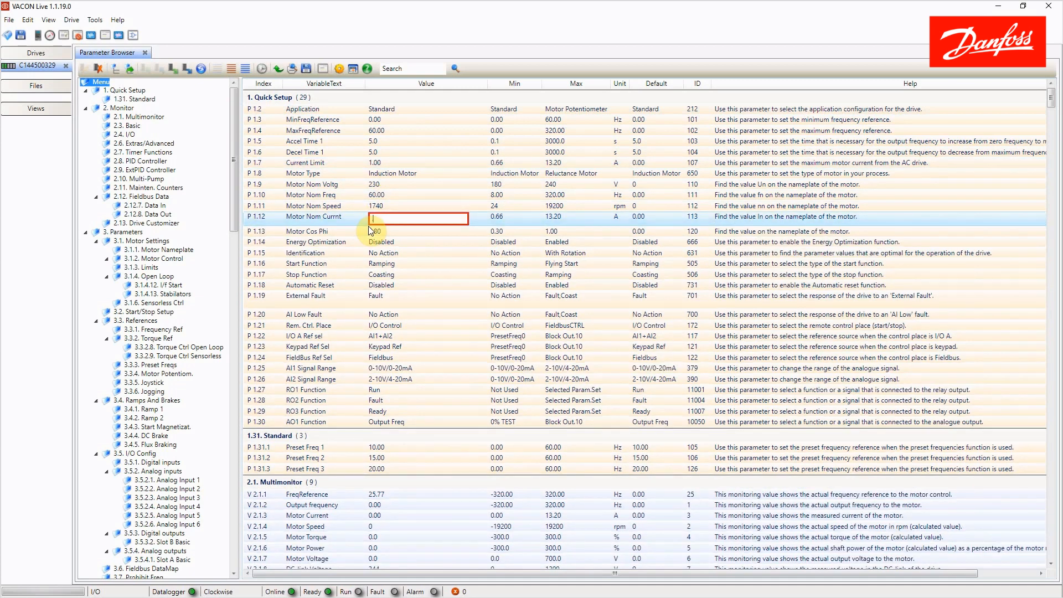
pyautogui.write('.66')
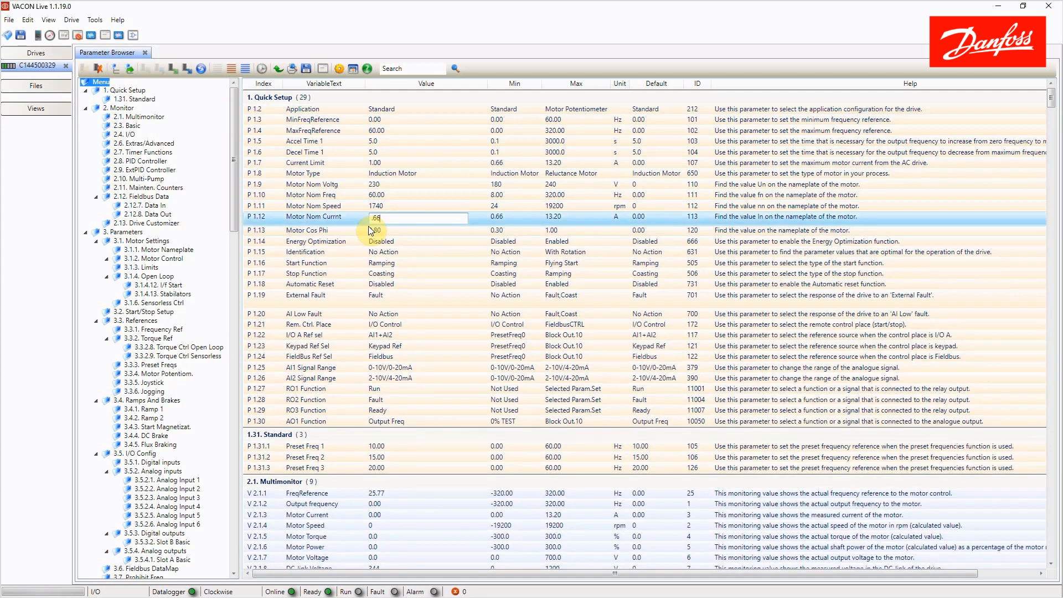
pyautogui.press('Return')
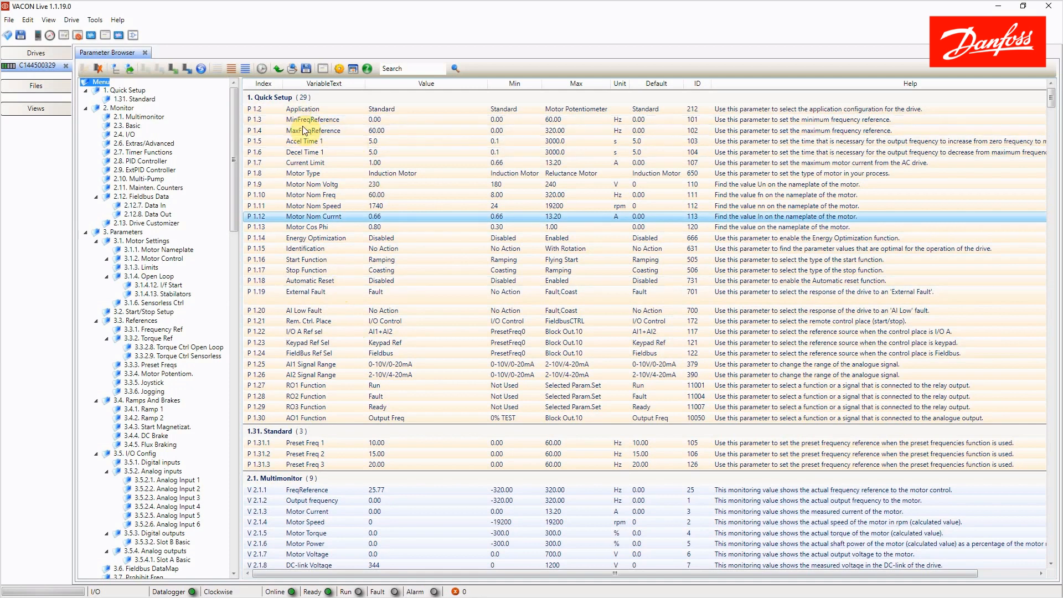
# - Examine the FreqReference monitoring value V 2.1.1 in the Multimonitor group
pyautogui.scroll(-5, 335, 365)
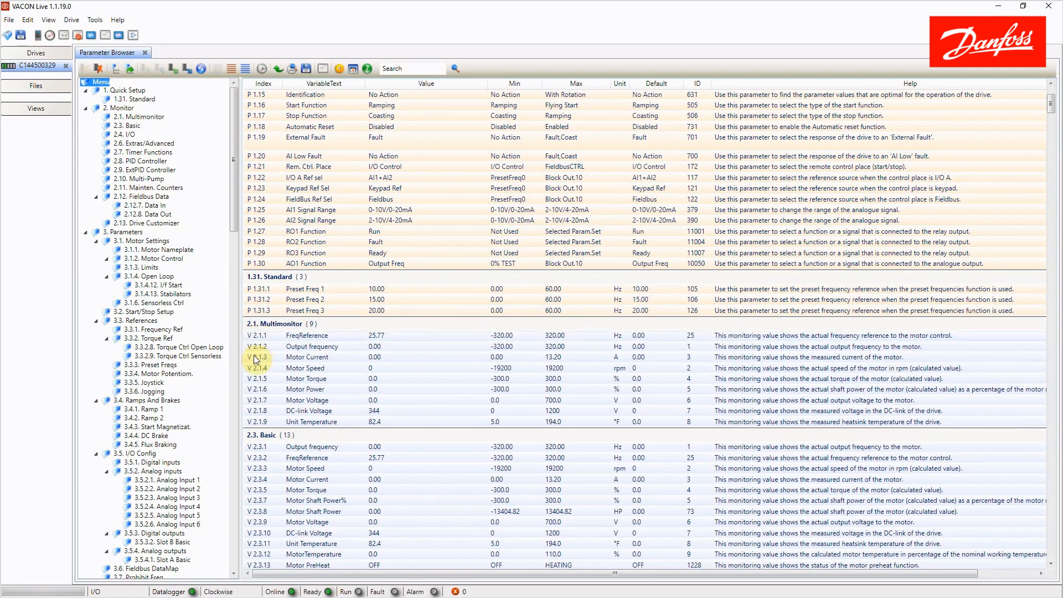
pyautogui.click(378, 337)
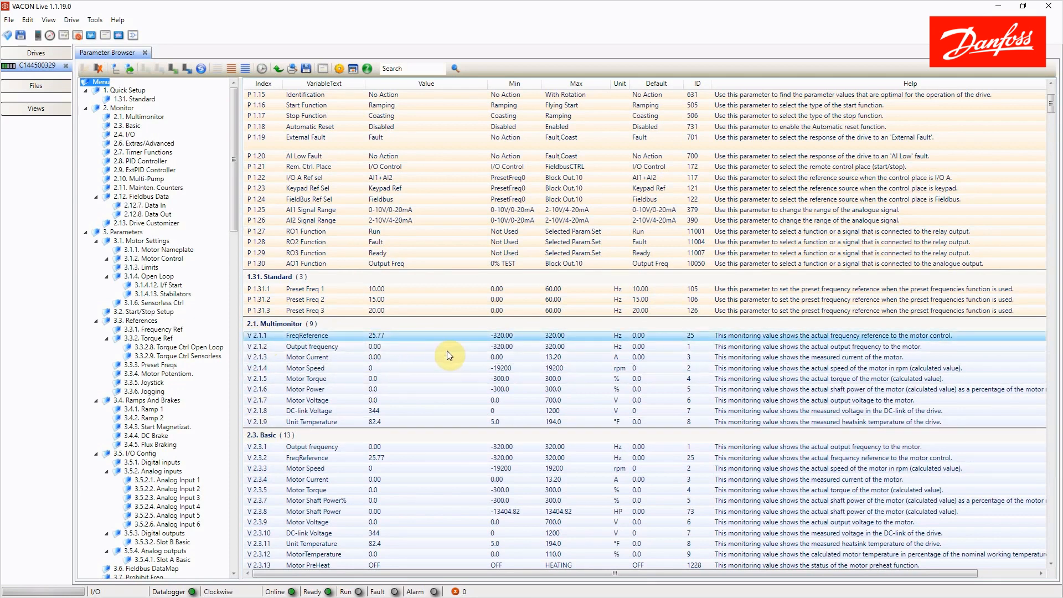
pyautogui.scroll(5, 468, 258)
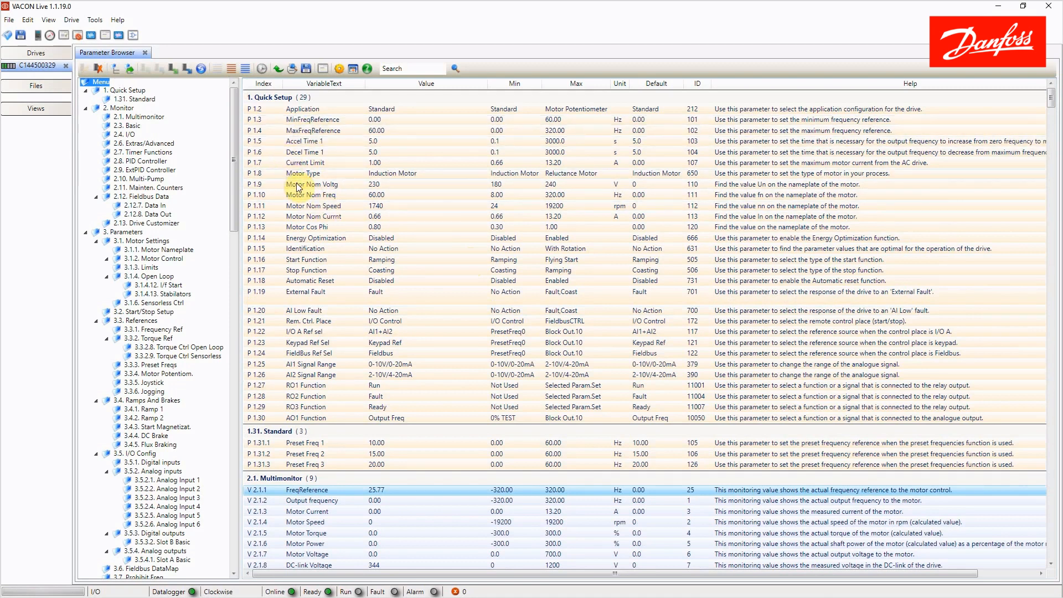
# - Compare the connected drive with the saved Vacon 100 .dpd parameter file on the Desktop and review the compared parameters
pyautogui.click(106, 36)
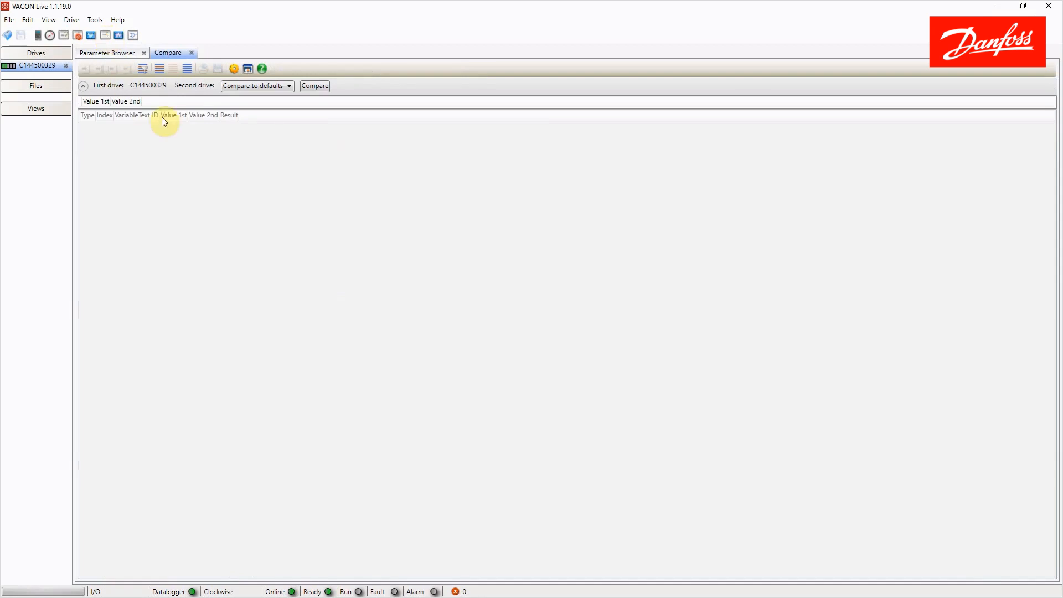
pyautogui.click(292, 88)
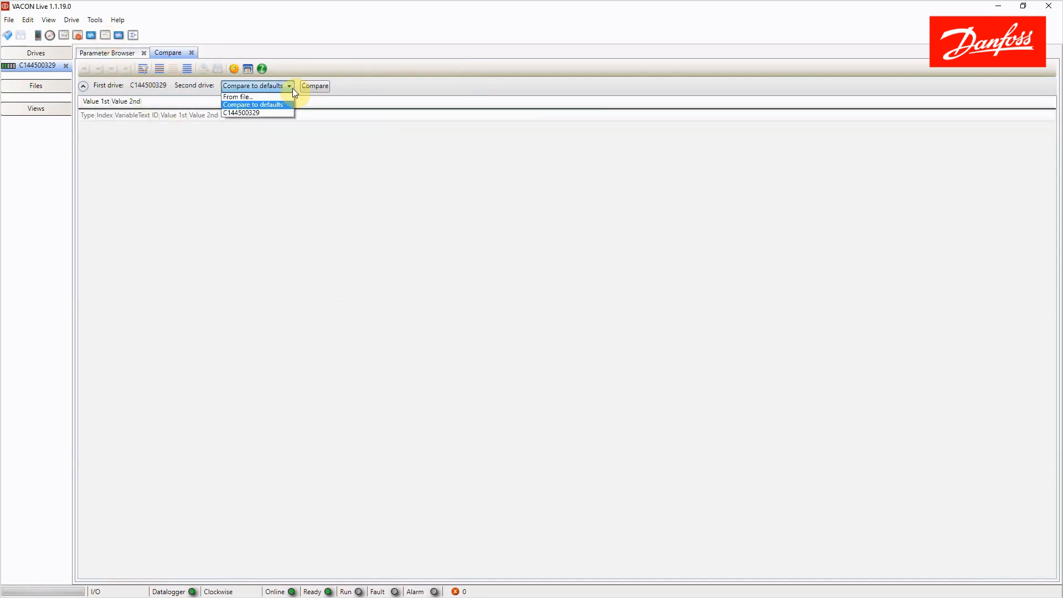
pyautogui.click(242, 98)
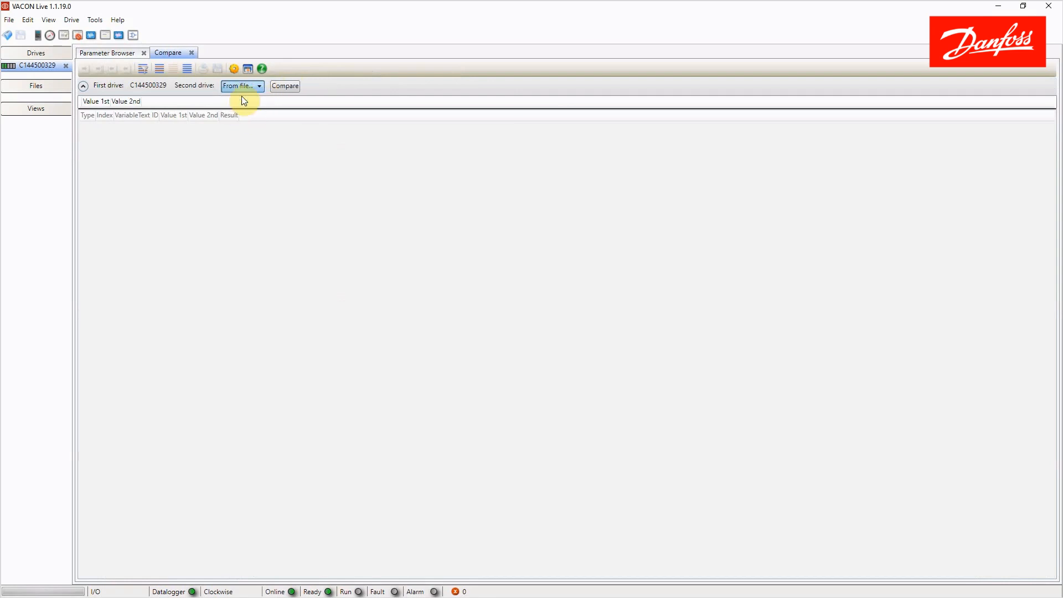
pyautogui.click(286, 86)
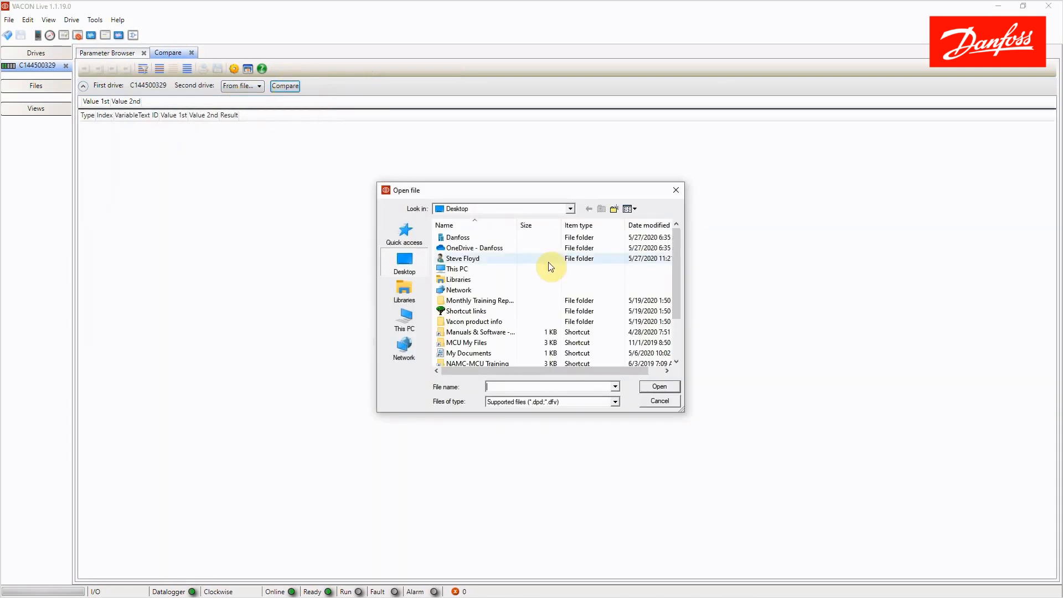
pyautogui.moveTo(675, 267); pyautogui.dragTo(675, 344)
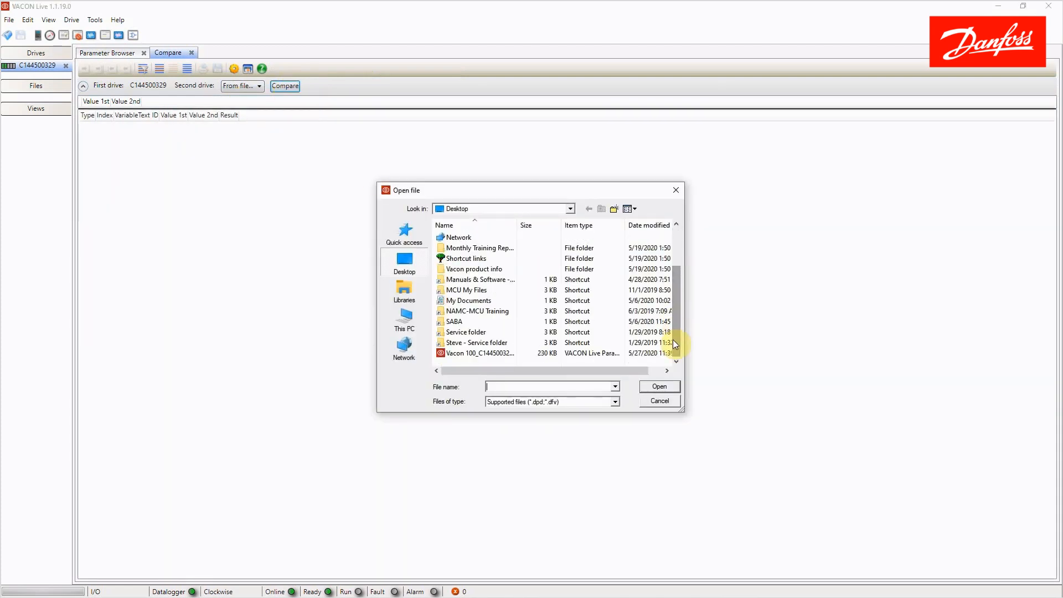
pyautogui.click(469, 354)
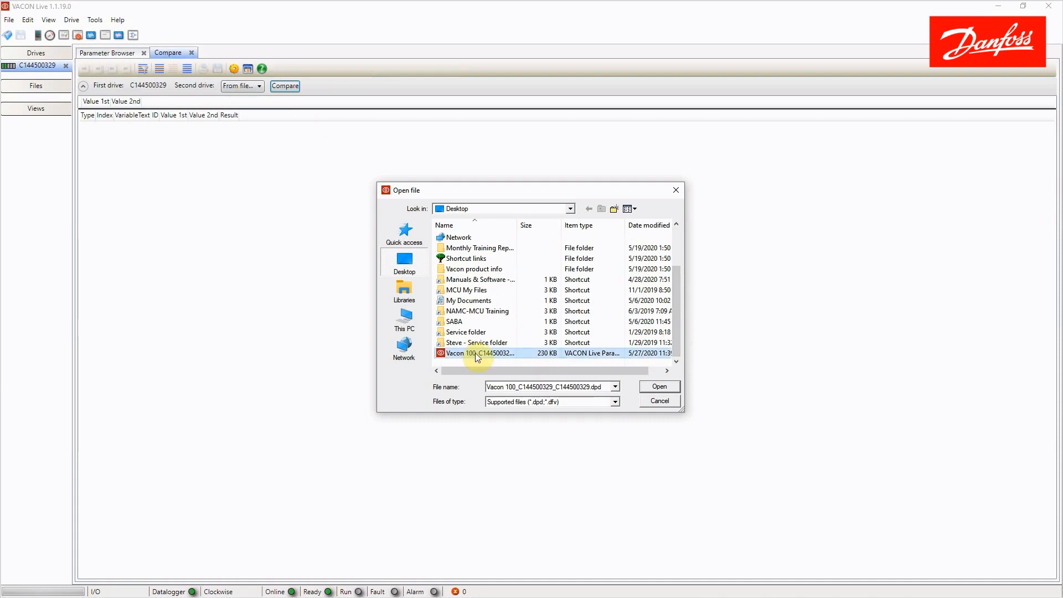
pyautogui.click(658, 388)
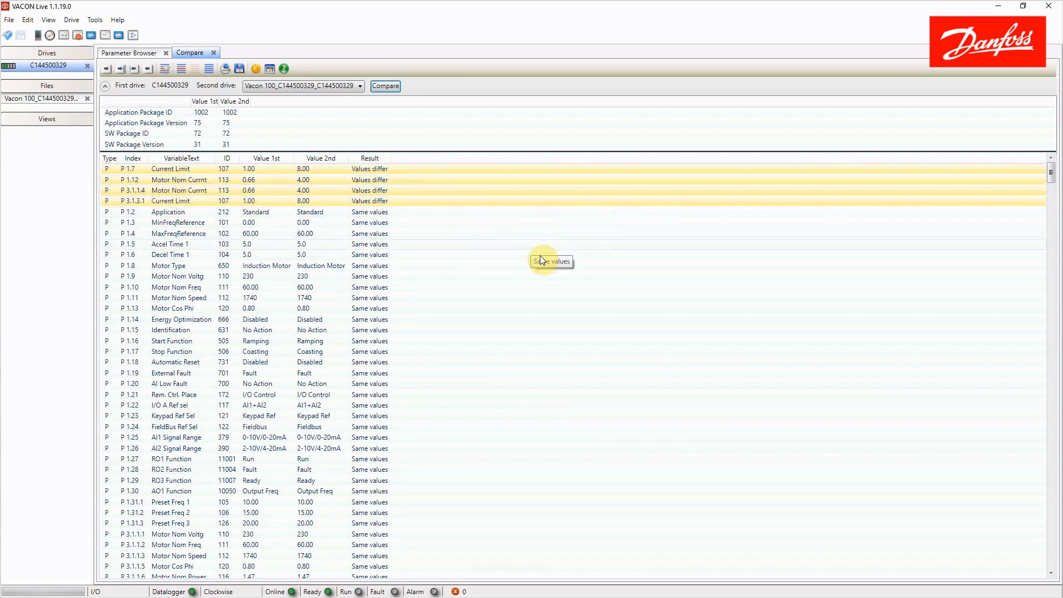
pyautogui.moveTo(1053, 173); pyautogui.dragTo(1051, 562)
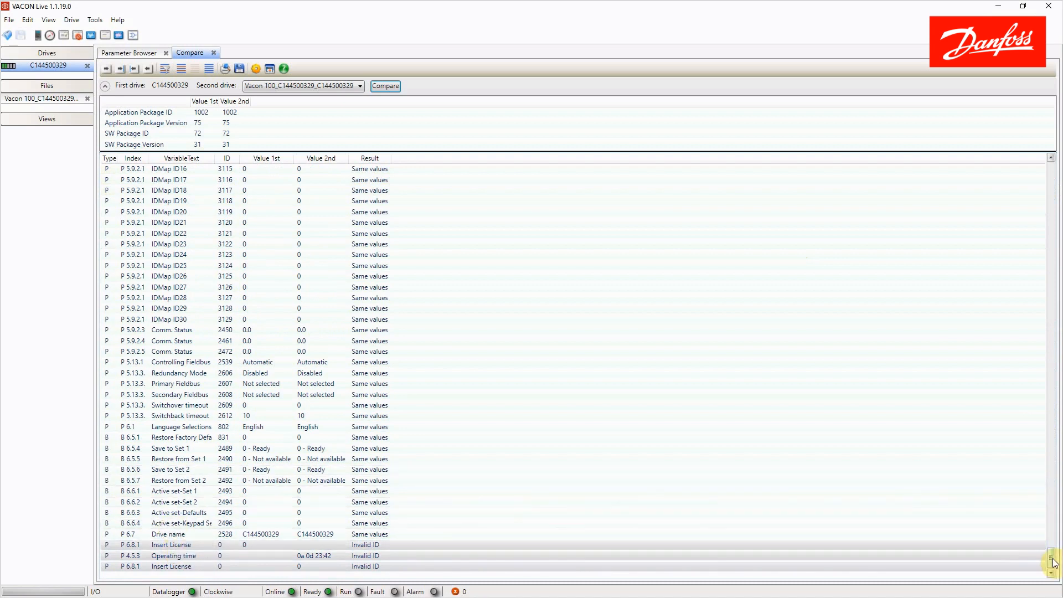
pyautogui.moveTo(1051, 558); pyautogui.dragTo(1051, 460)
pyautogui.moveTo(1055, 246); pyautogui.dragTo(1054, 162)
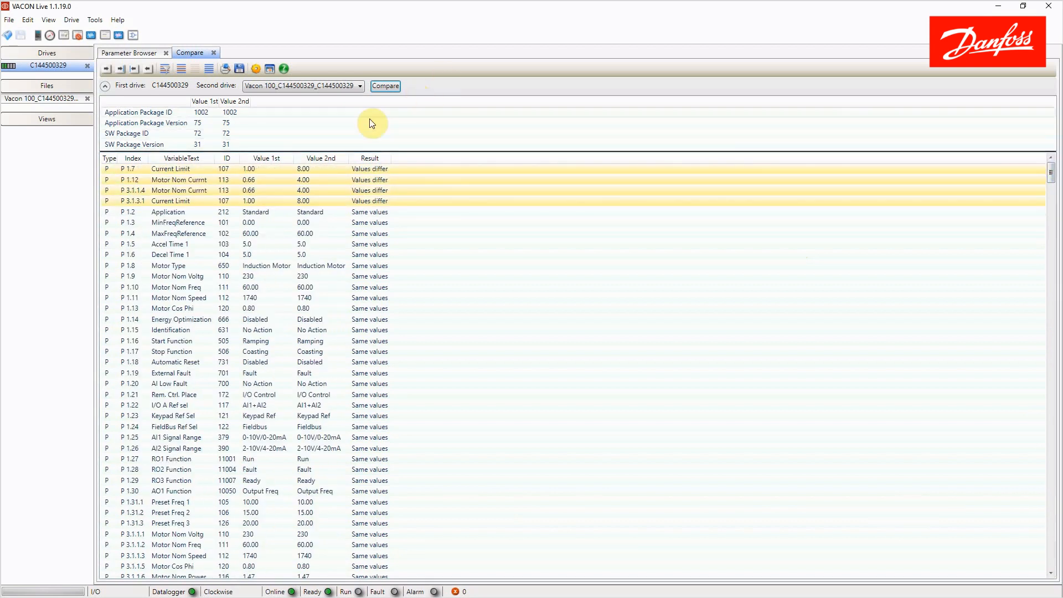
# - Run a comparison of the connected drive's parameters against the defaults
pyautogui.click(362, 85)
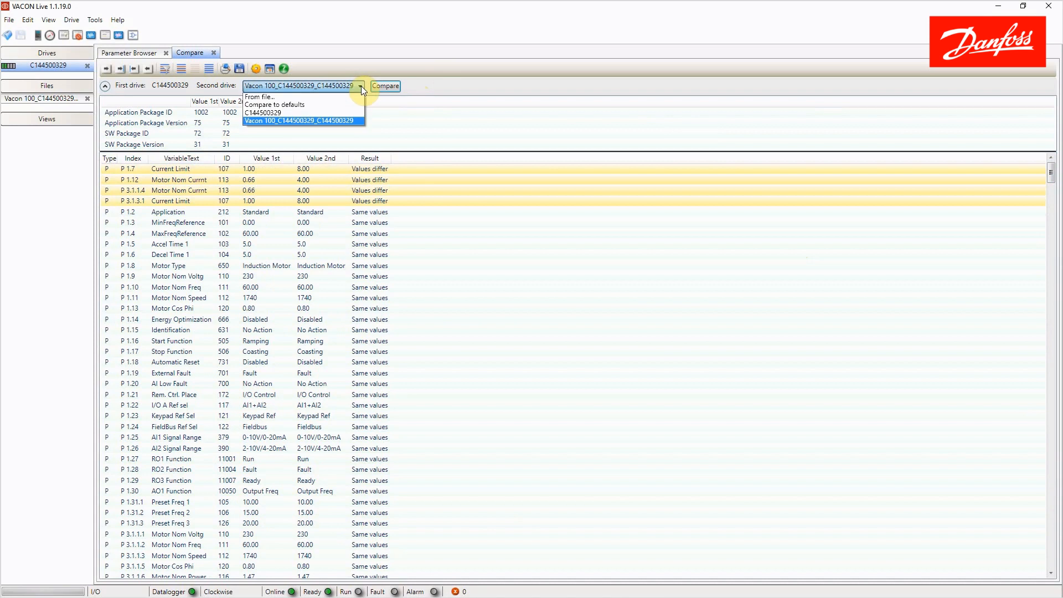
pyautogui.click(267, 107)
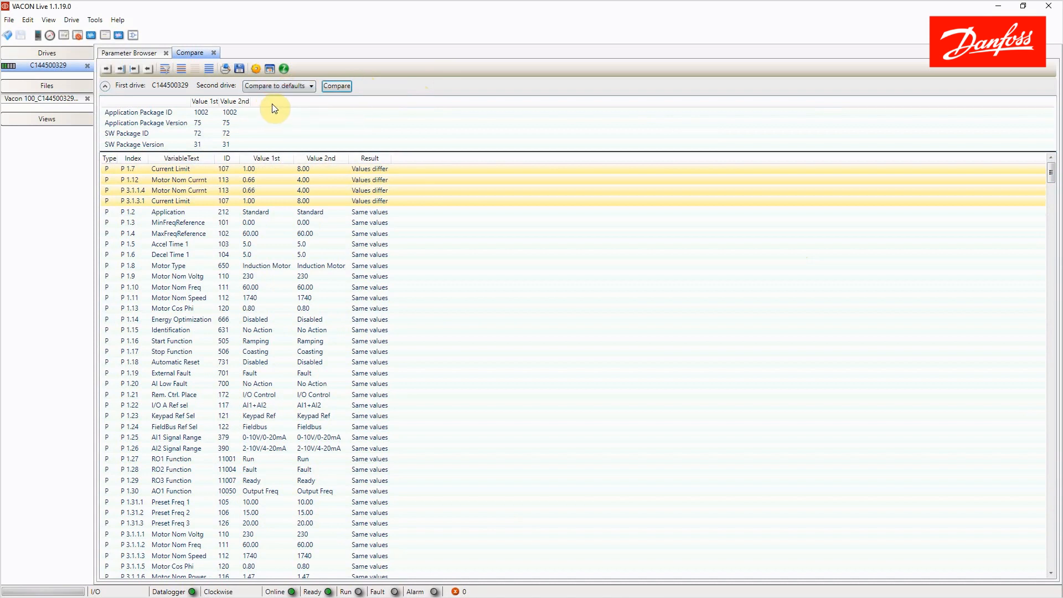
pyautogui.click(337, 88)
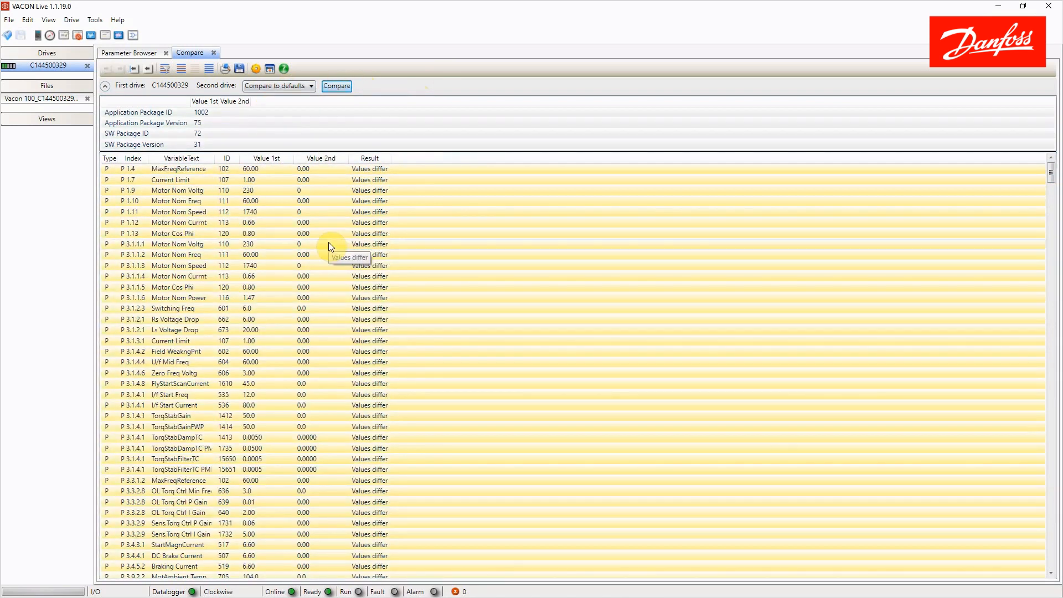
# - Examine the parameters whose drive values differ from the defaults in the comparison results
pyautogui.scroll(-12, 473, 297)
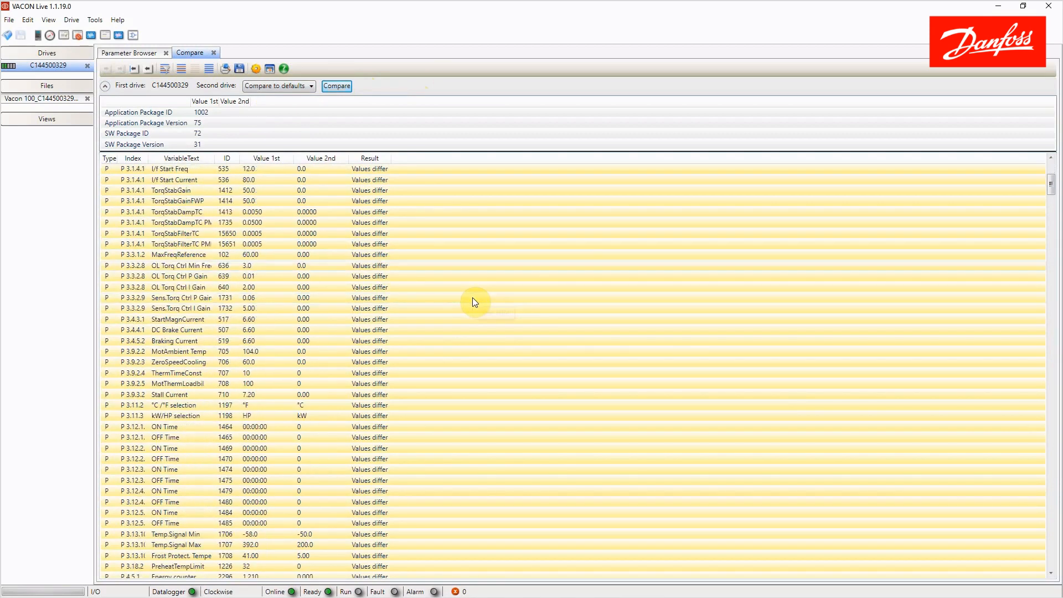
pyautogui.scroll(-2, 473, 297)
pyautogui.scroll(13, 473, 297)
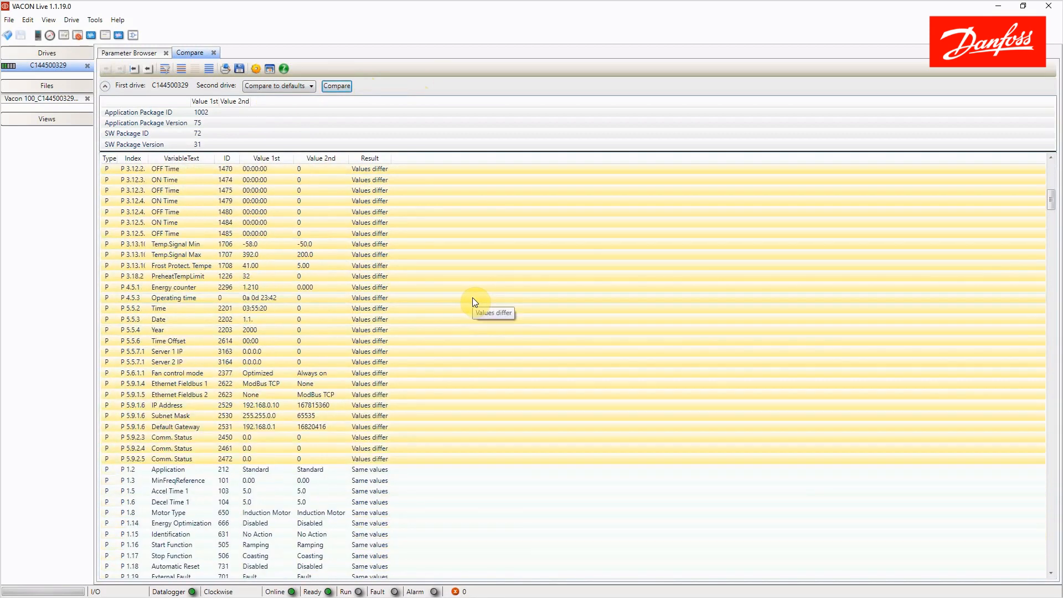
pyautogui.scroll(5, 473, 297)
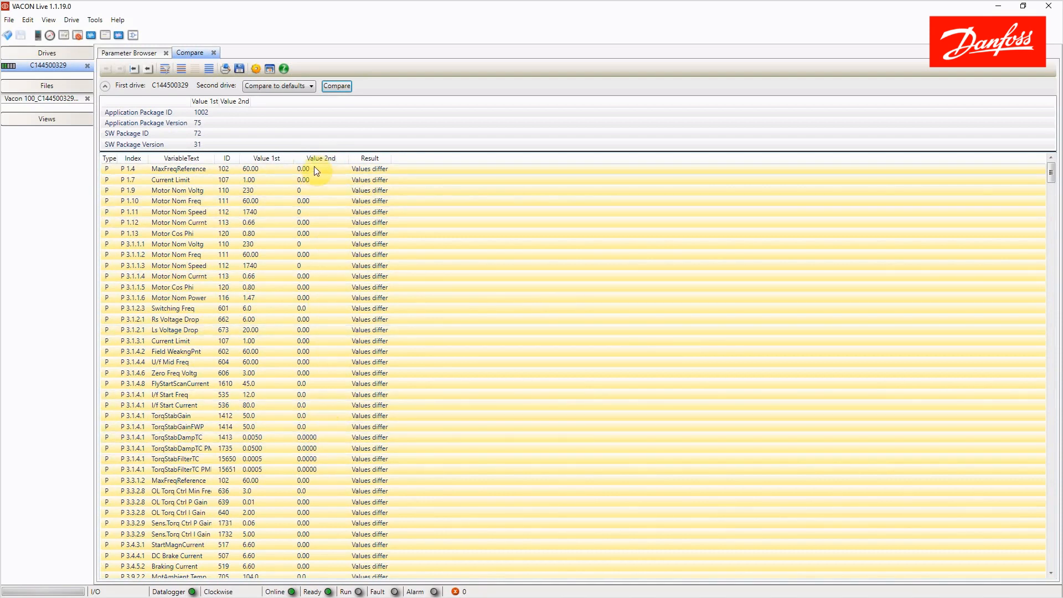
pyautogui.scroll(-13, 310, 455)
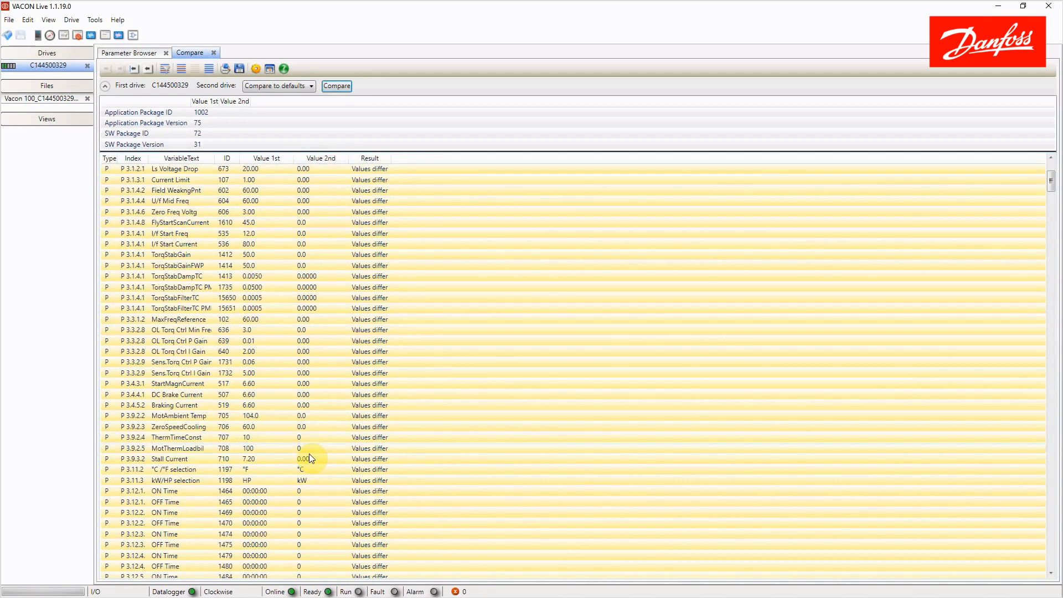
pyautogui.scroll(-6, 310, 455)
pyautogui.scroll(13, 309, 455)
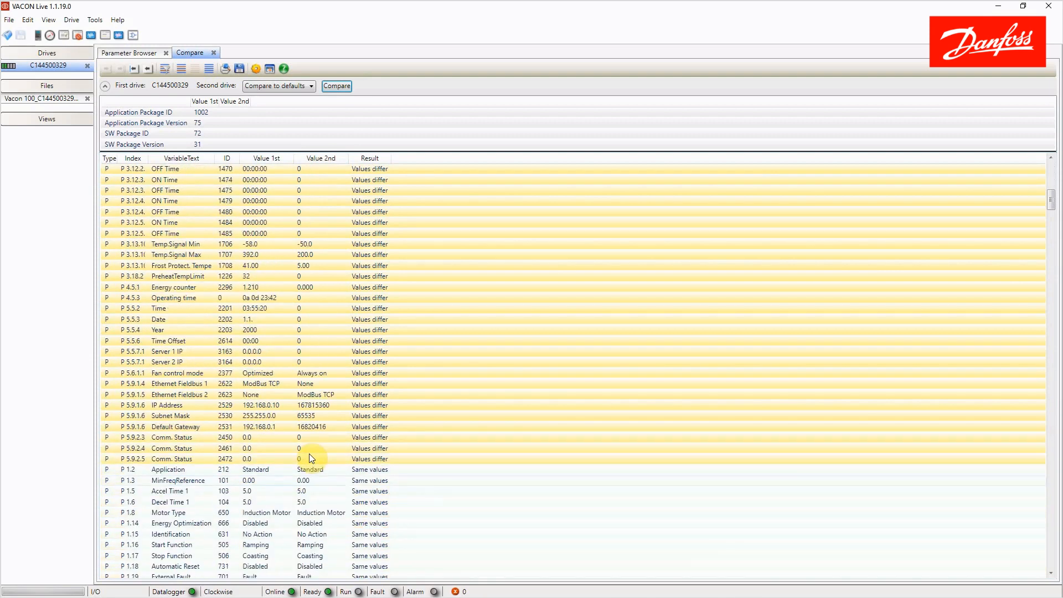
pyautogui.scroll(6, 309, 454)
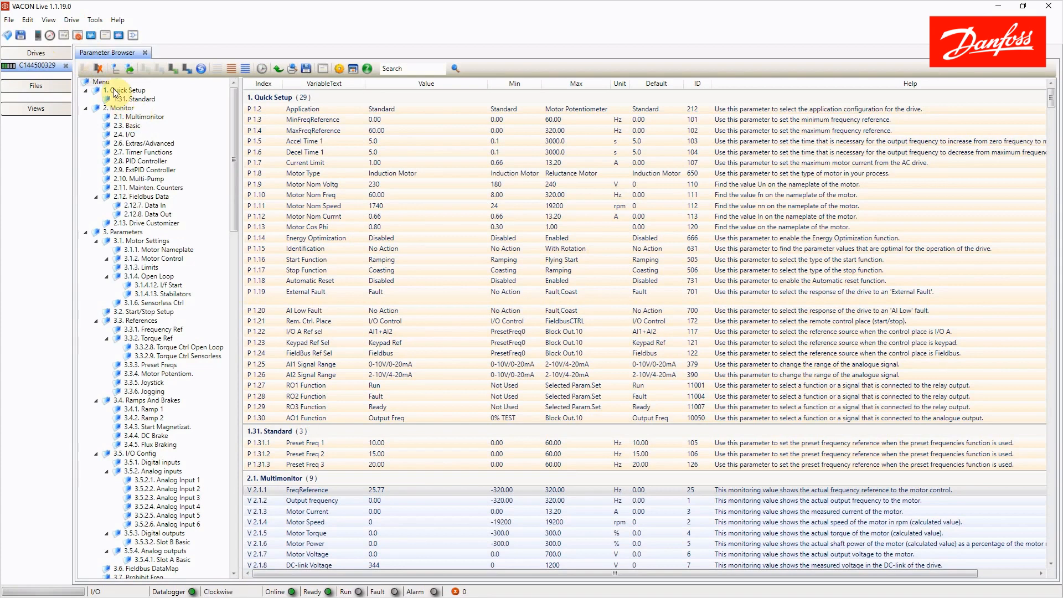
# - Load the drive's service information without a comment and save it to the Desktop as a .dsd file under the suggested name
pyautogui.click(72, 20)
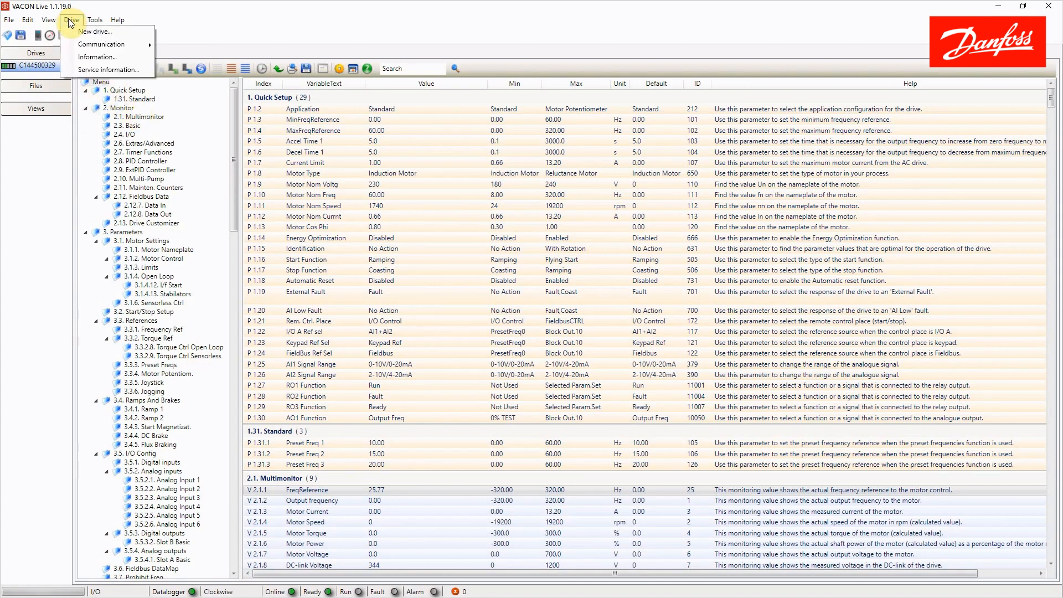
pyautogui.click(89, 70)
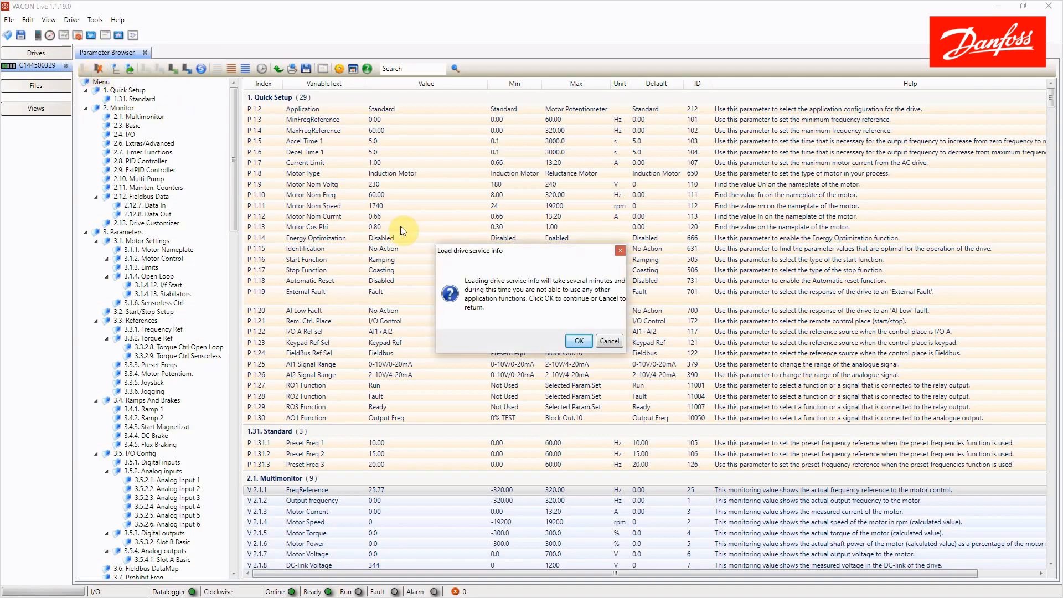
pyautogui.click(573, 340)
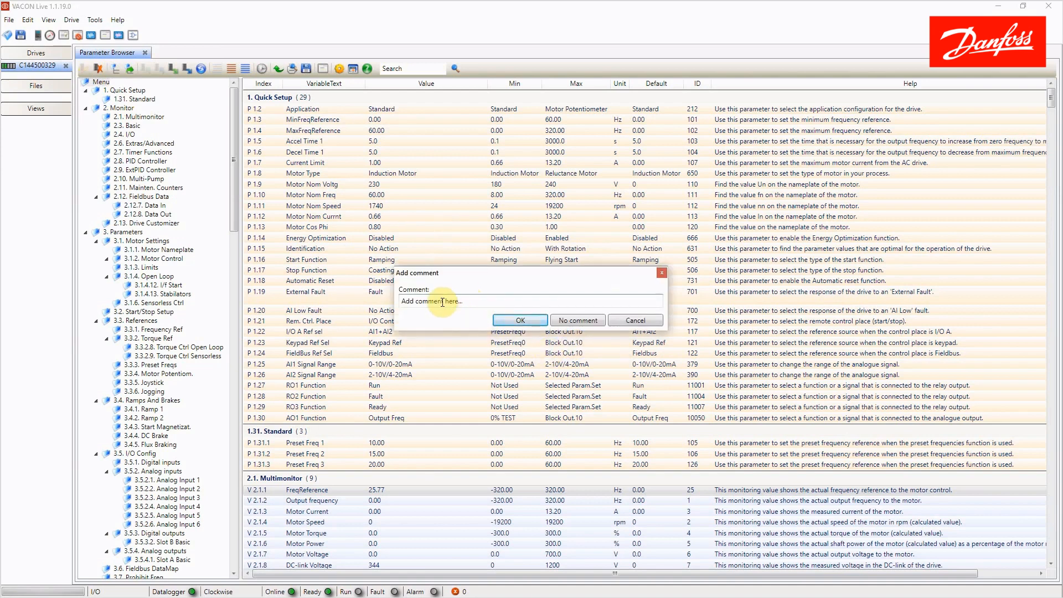
pyautogui.click(576, 322)
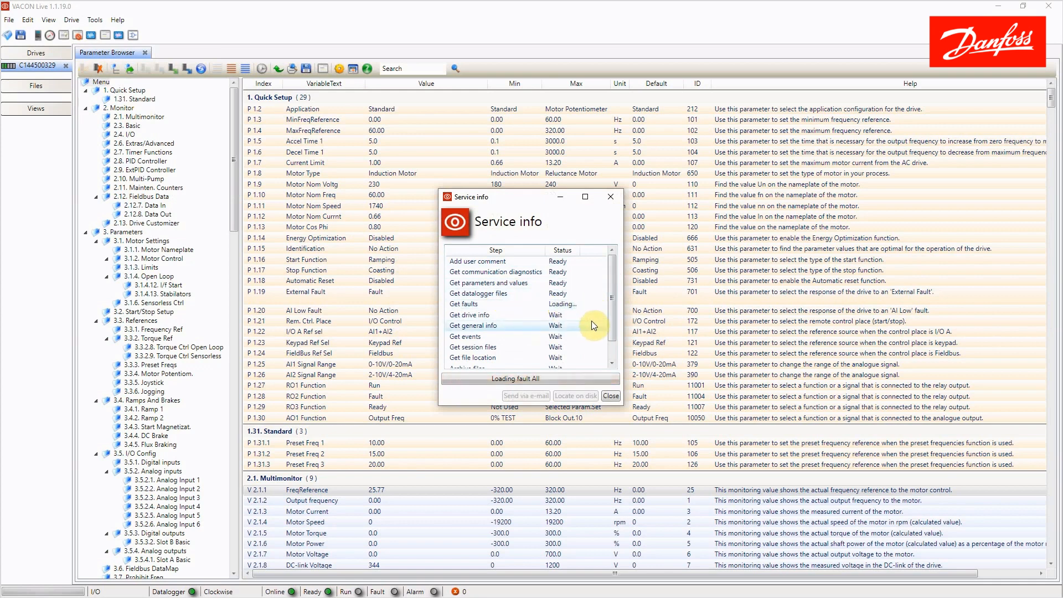
pyautogui.moveTo(614, 282); pyautogui.dragTo(613, 313)
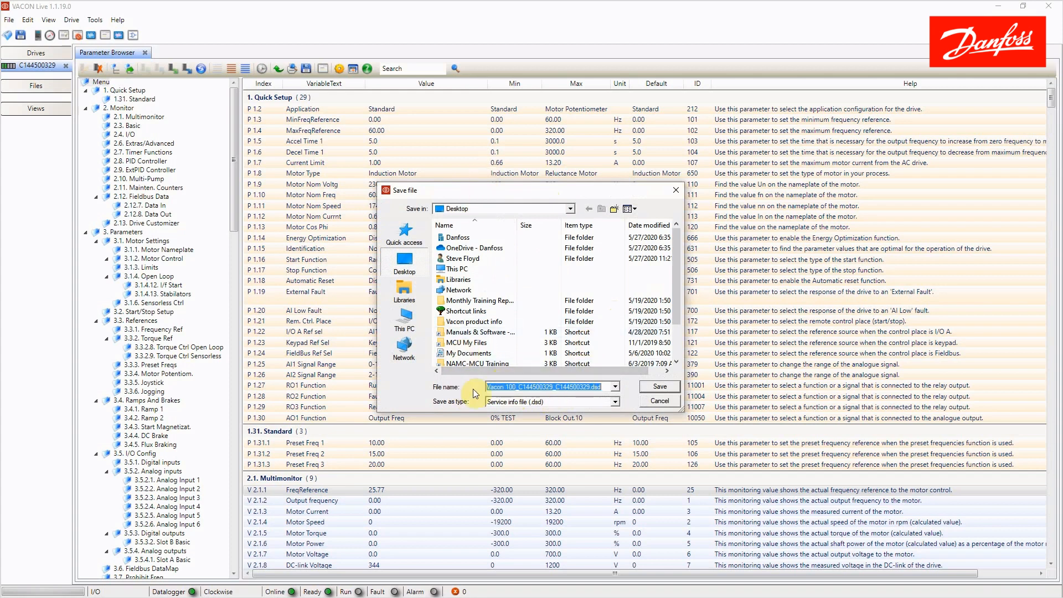
pyautogui.click(666, 388)
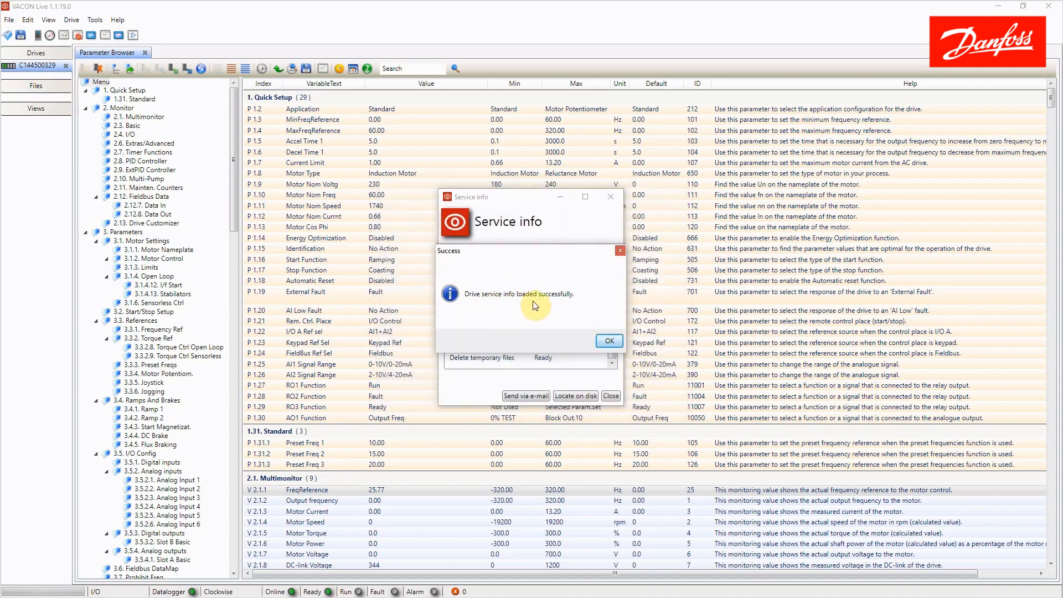
pyautogui.click(608, 341)
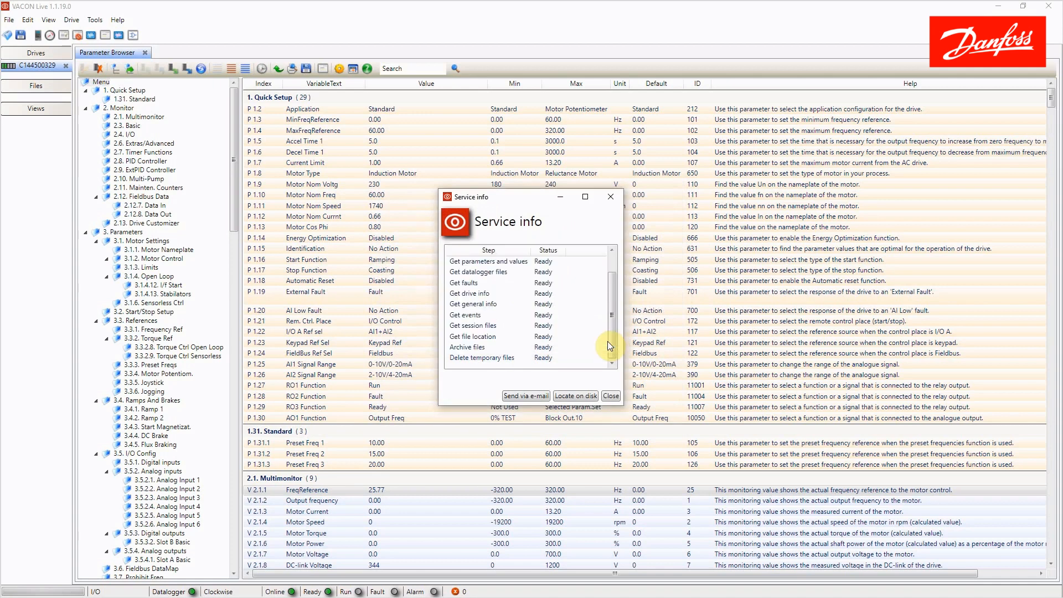
pyautogui.click(612, 396)
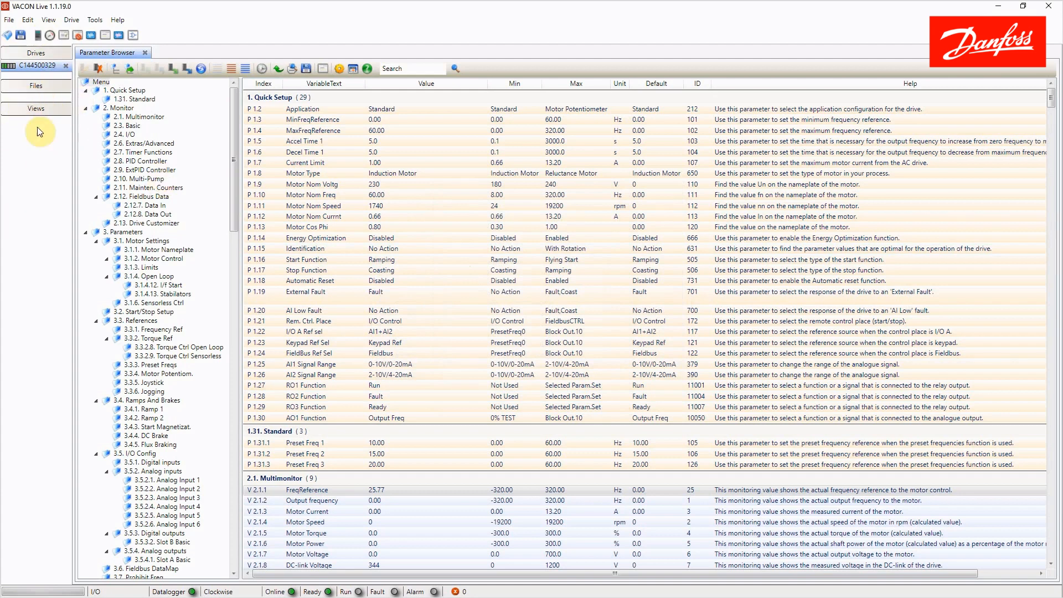
# - Open the saved Vacon 100 .dsd service info file from the Desktop
pyautogui.click(8, 37)
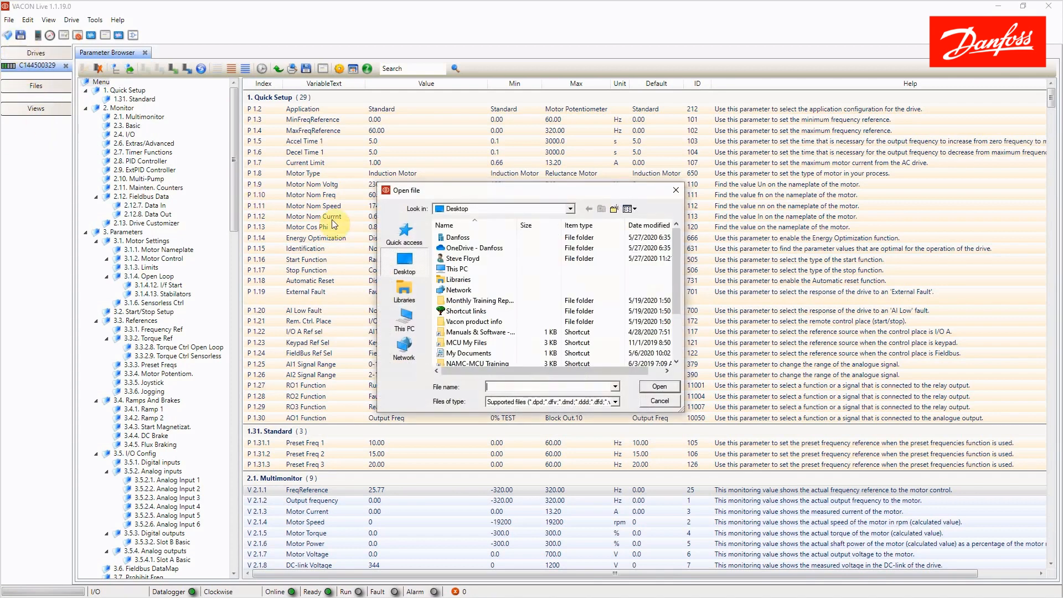
pyautogui.moveTo(676, 262); pyautogui.dragTo(664, 358)
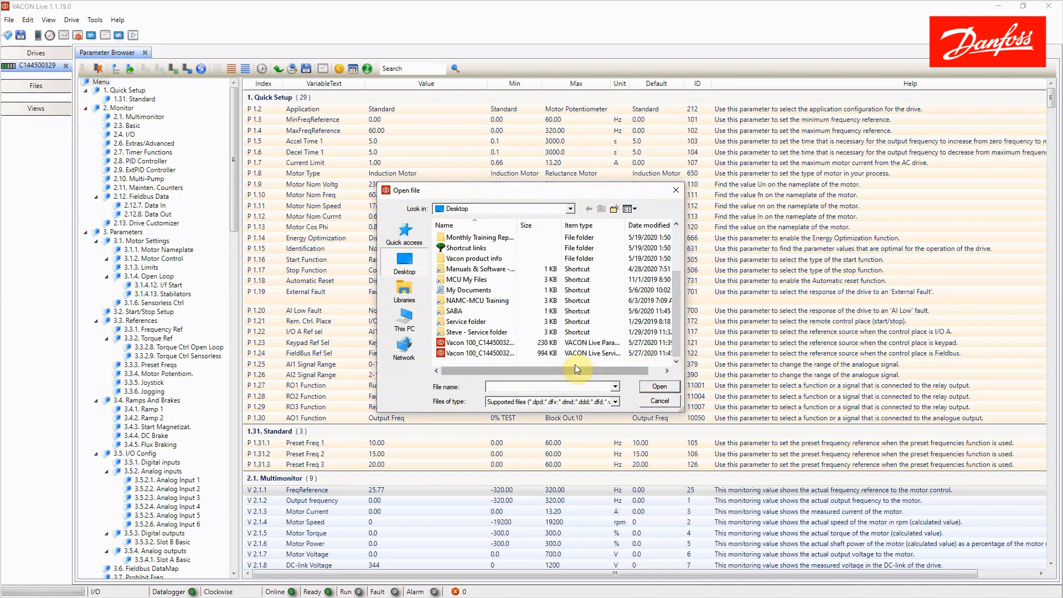
pyautogui.moveTo(518, 225); pyautogui.dragTo(564, 228)
pyautogui.moveTo(561, 370); pyautogui.dragTo(498, 358)
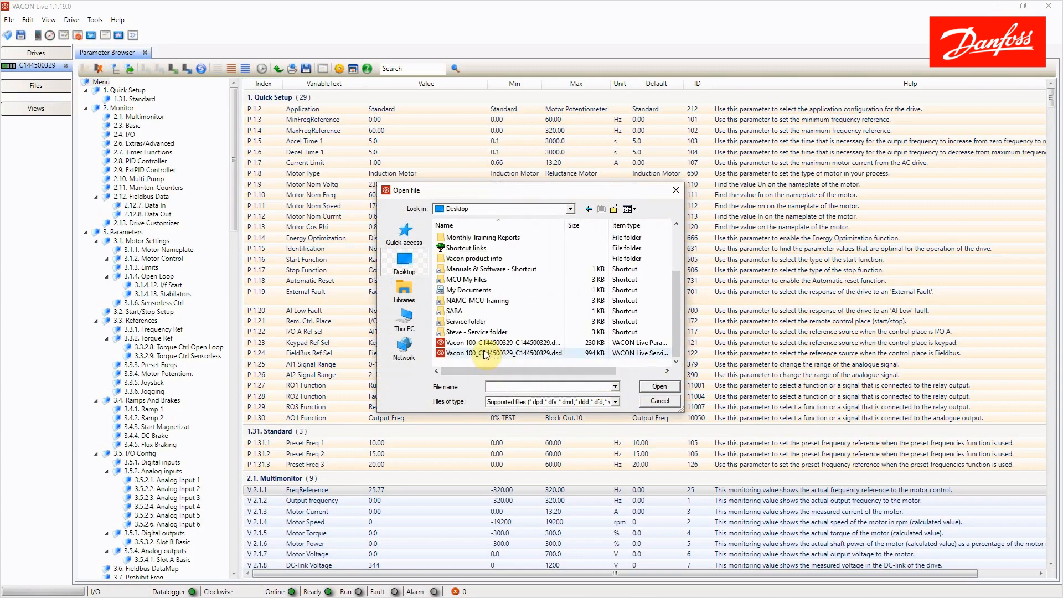
pyautogui.click(483, 355)
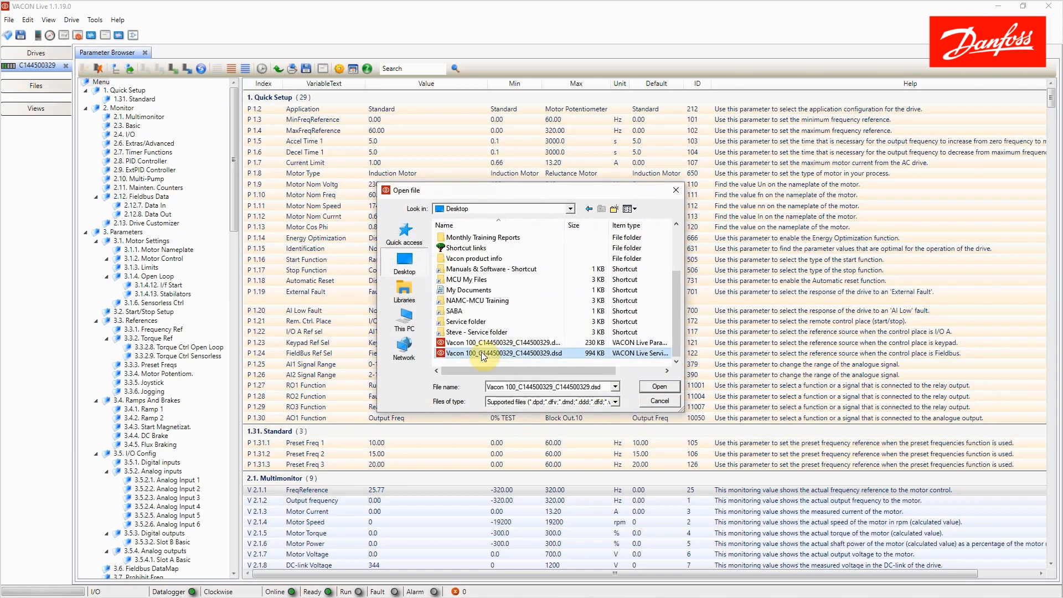
pyautogui.click(656, 385)
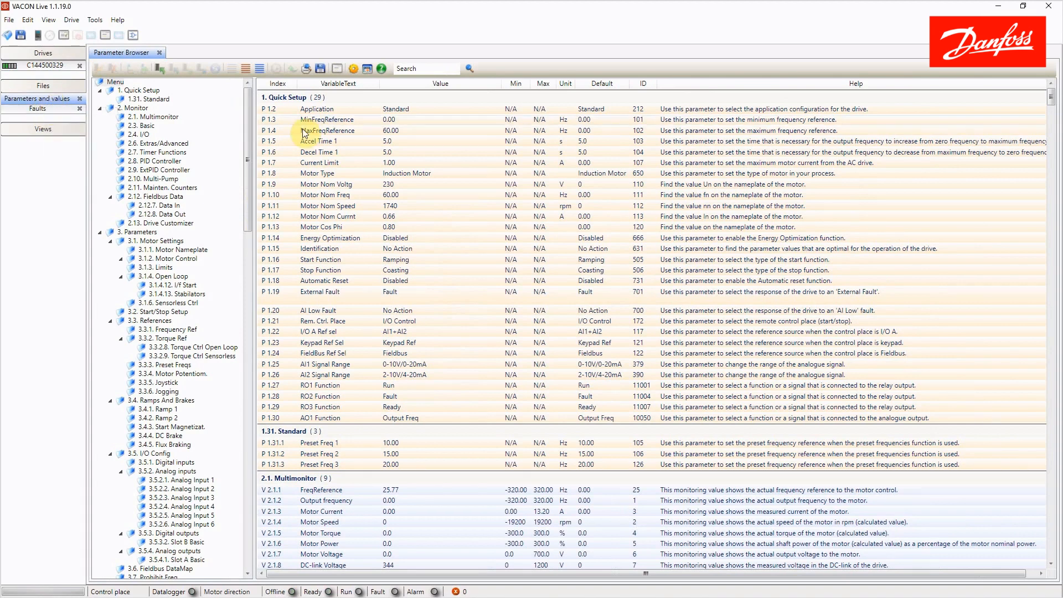
# - Show the faults stored in the service info file and examine the fault entries, including the PC Timeout fault's possible cause and remedy
pyautogui.click(42, 113)
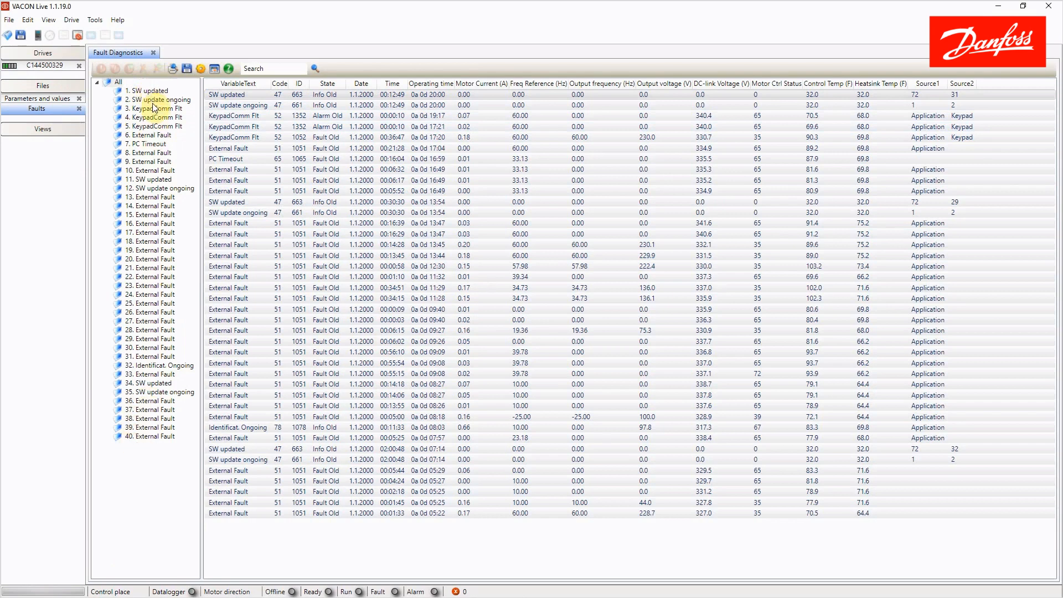
pyautogui.click(221, 98)
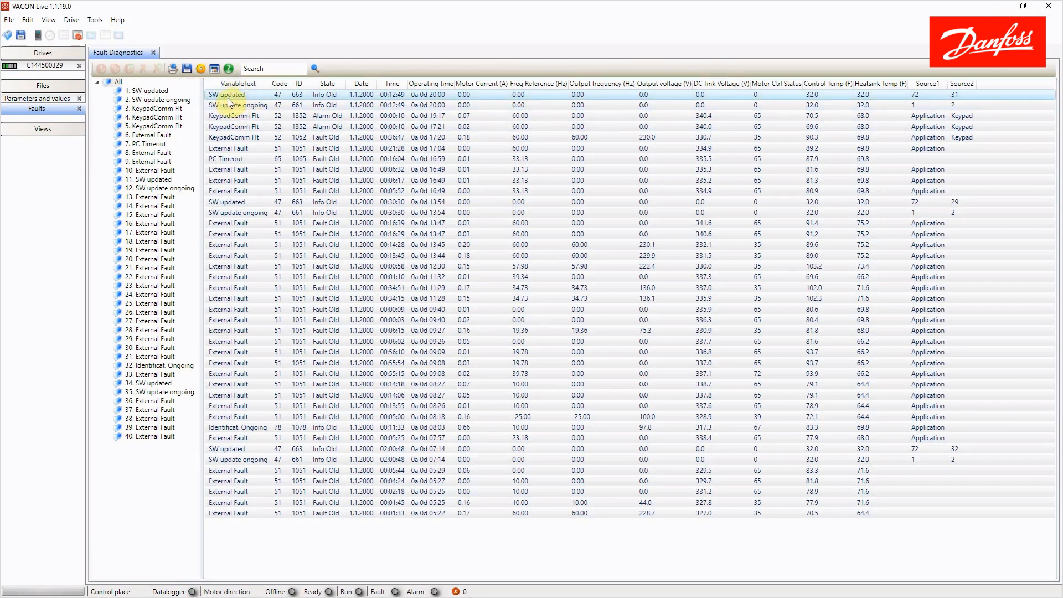
pyautogui.moveTo(575, 125)
pyautogui.moveTo(224, 119)
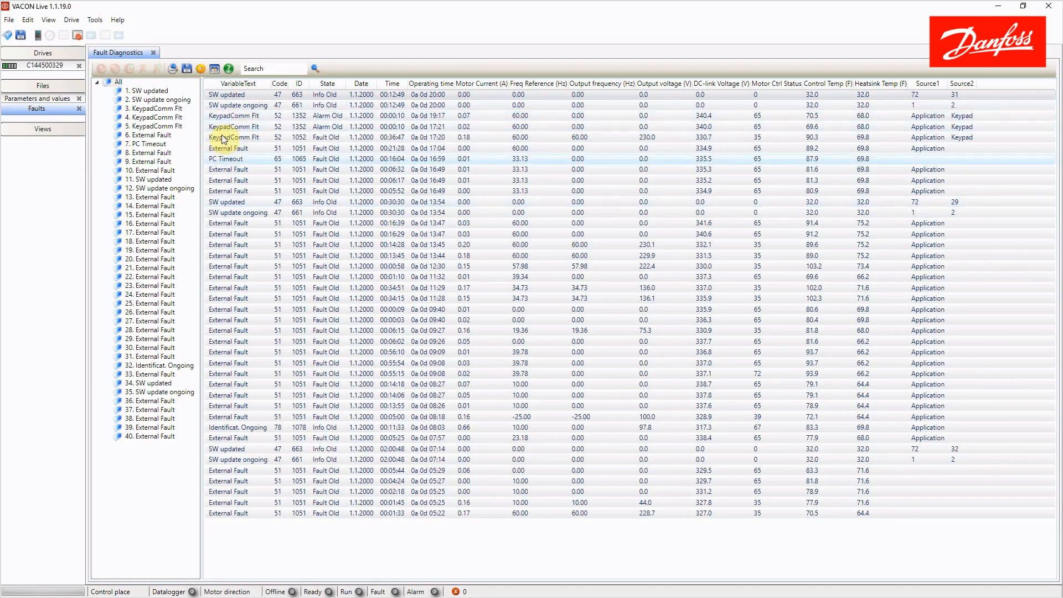
pyautogui.moveTo(261, 108)
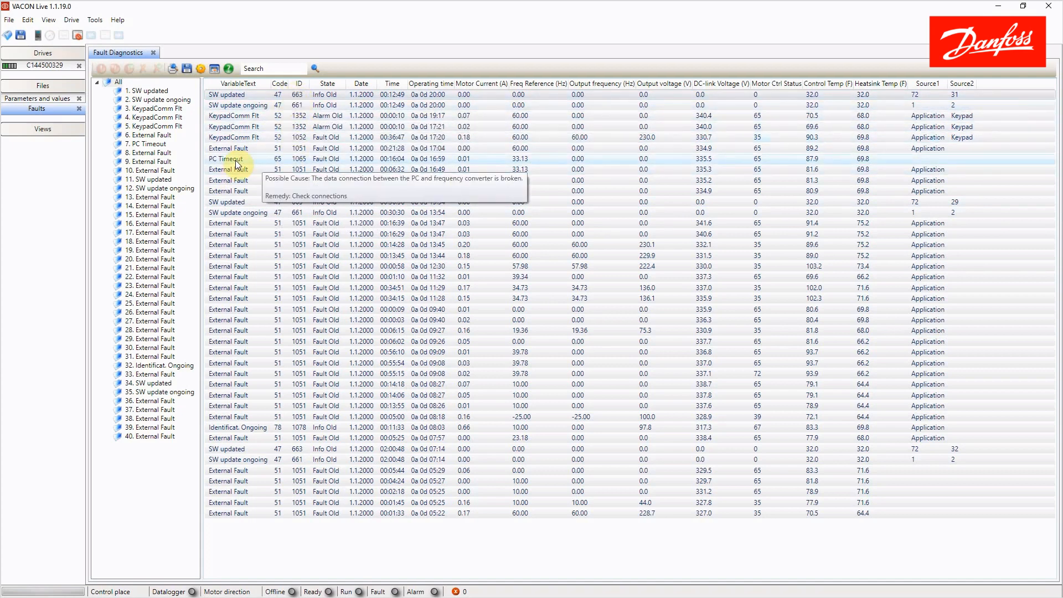
# - Examine the date, time and operating values recorded for the faults in the service info file
pyautogui.moveTo(240, 153)
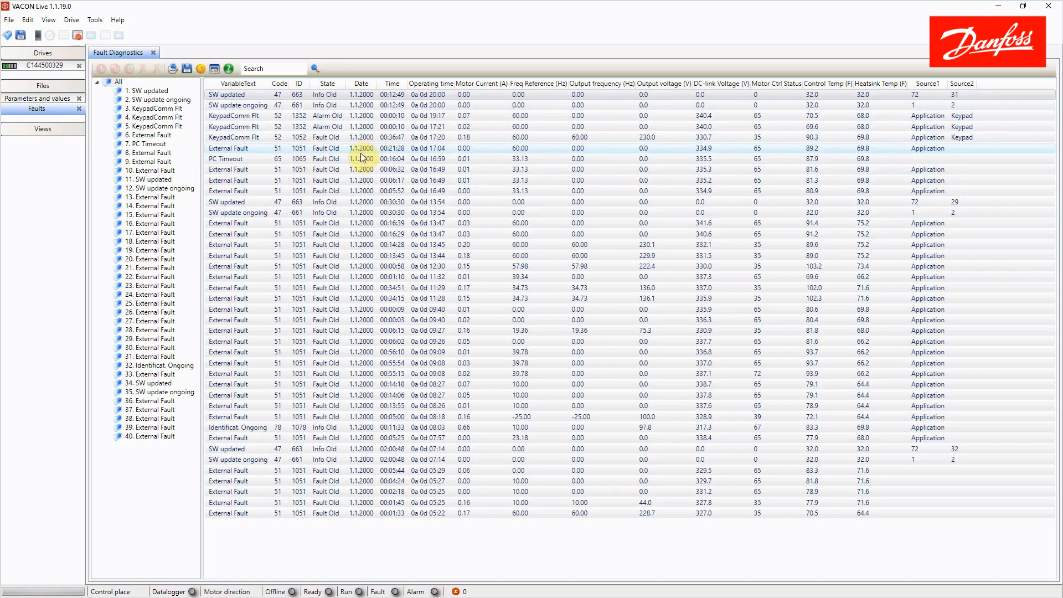
pyautogui.moveTo(387, 159)
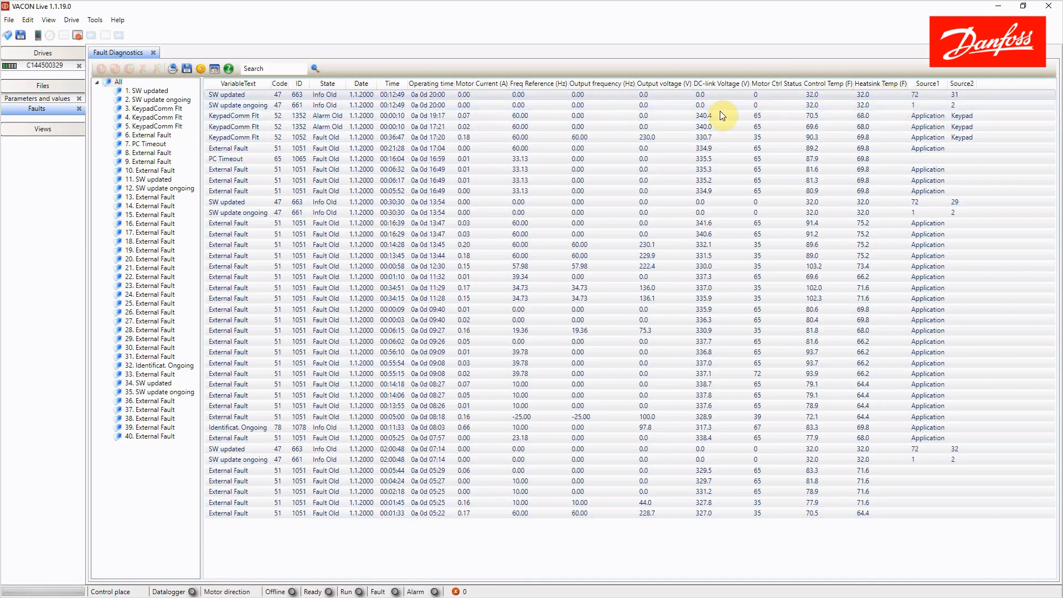
pyautogui.moveTo(494, 131)
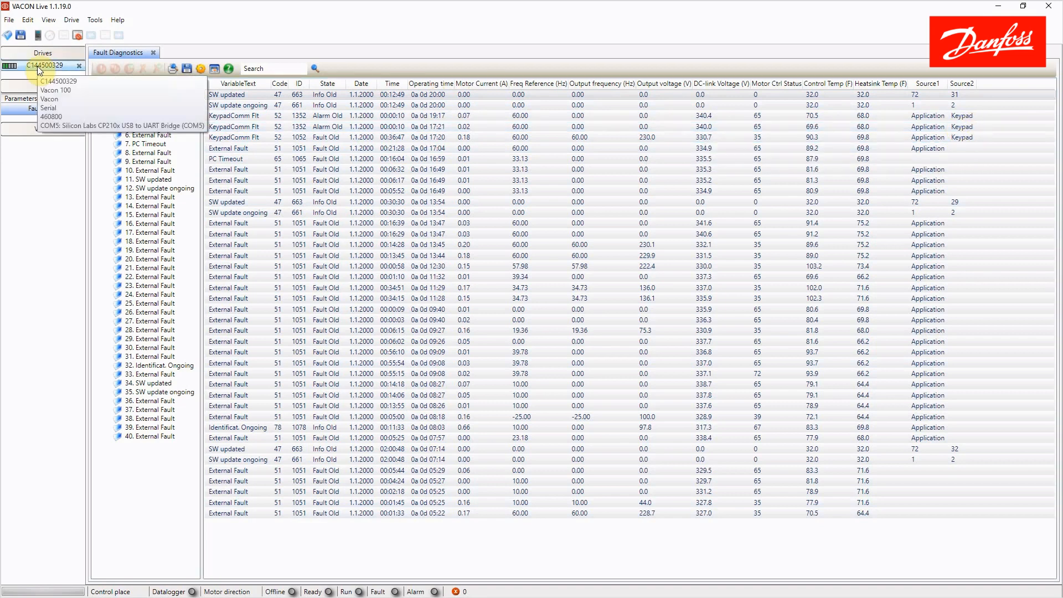
# - Show the connected drive's information in an enlarged window and copy it to the clipboard
pyautogui.click(42, 66)
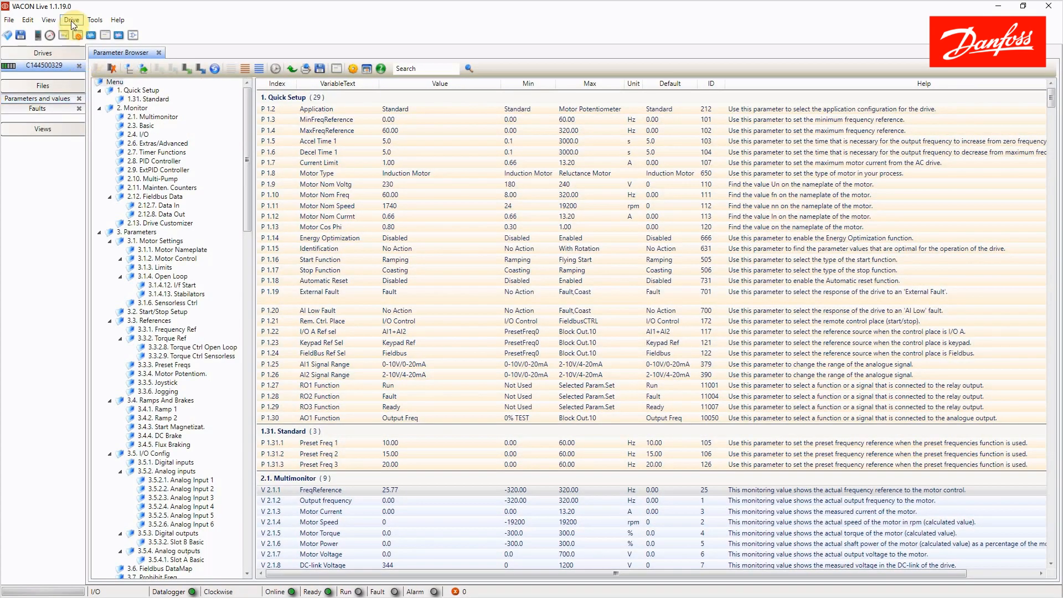
pyautogui.click(72, 21)
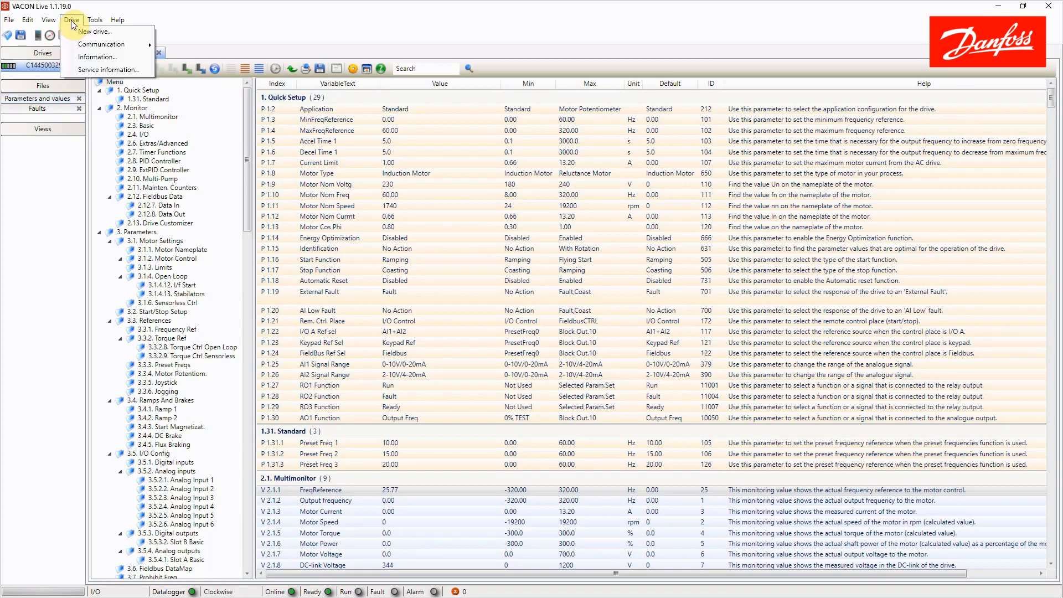
pyautogui.click(93, 58)
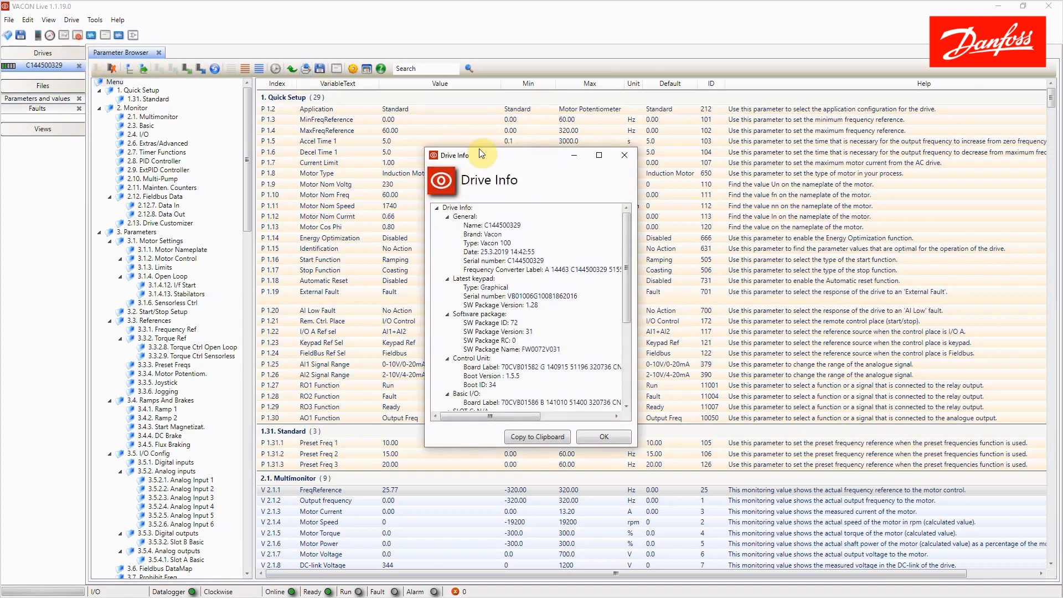
pyautogui.moveTo(496, 158); pyautogui.dragTo(268, 23)
pyautogui.moveTo(410, 314); pyautogui.dragTo(604, 481)
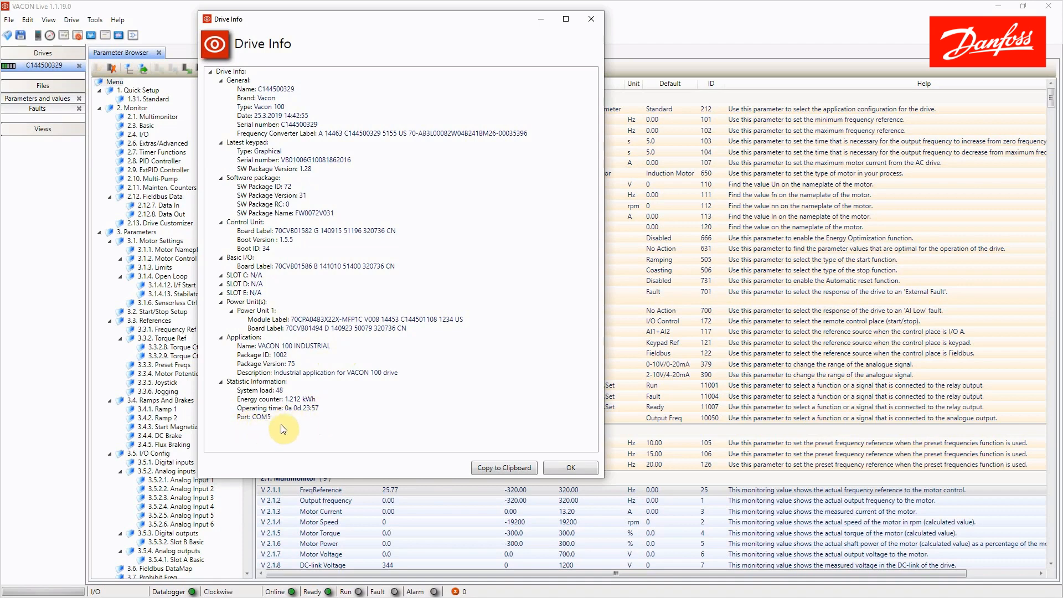
pyautogui.click(488, 470)
pyautogui.click(571, 468)
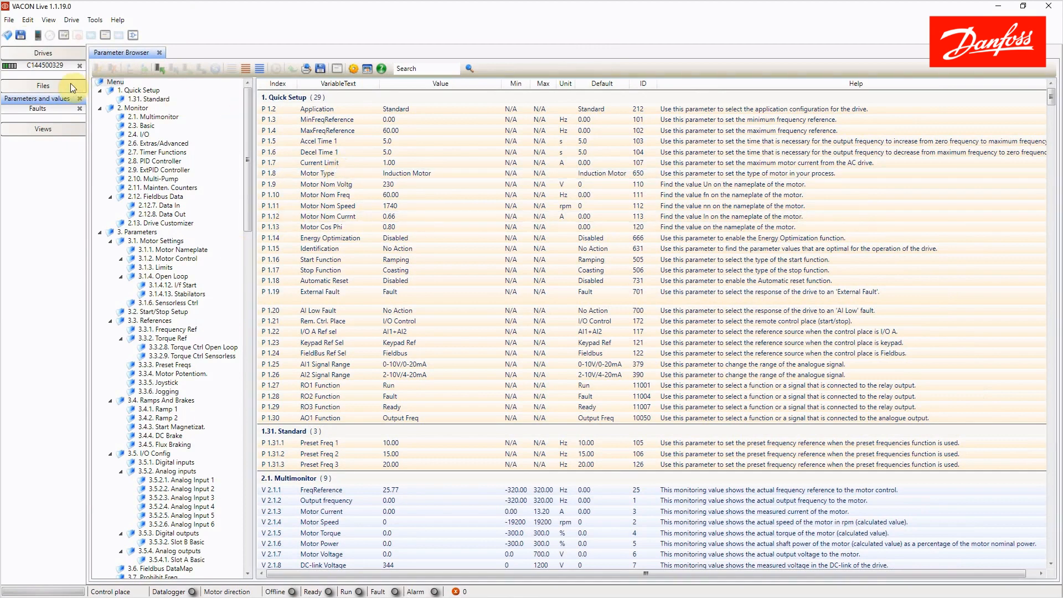
# - Return to the connected drive and show the control bar for operating it from the PC
pyautogui.click(38, 37)
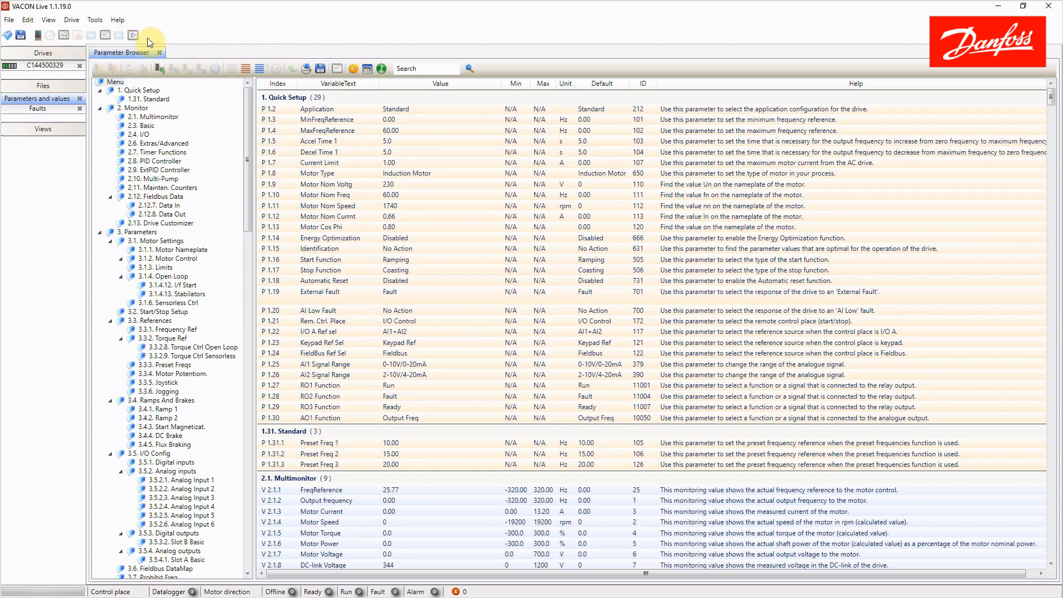
pyautogui.rightClick(42, 71)
pyautogui.click(44, 78)
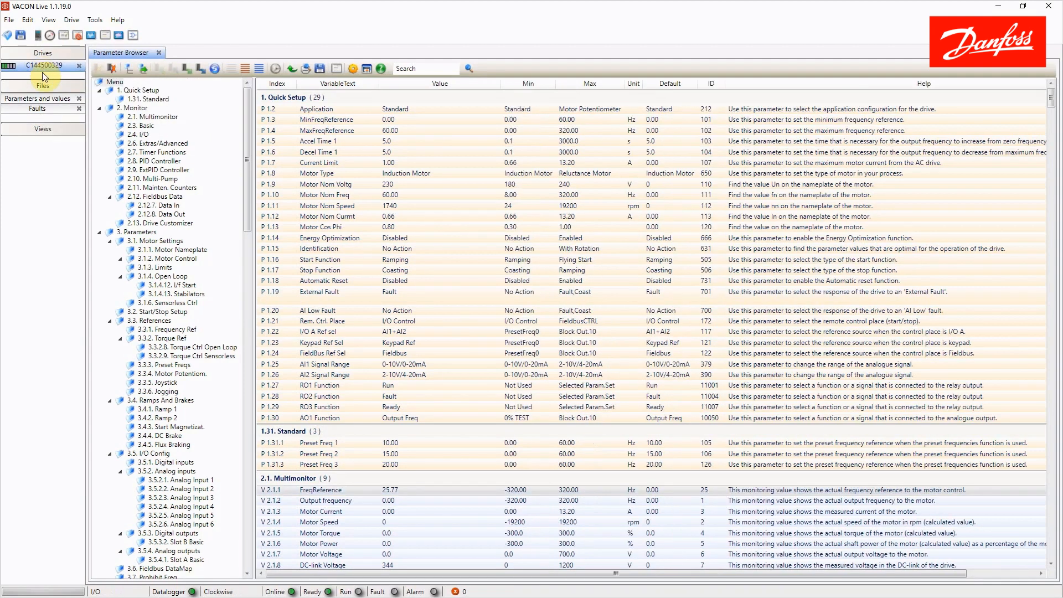
pyautogui.click(49, 37)
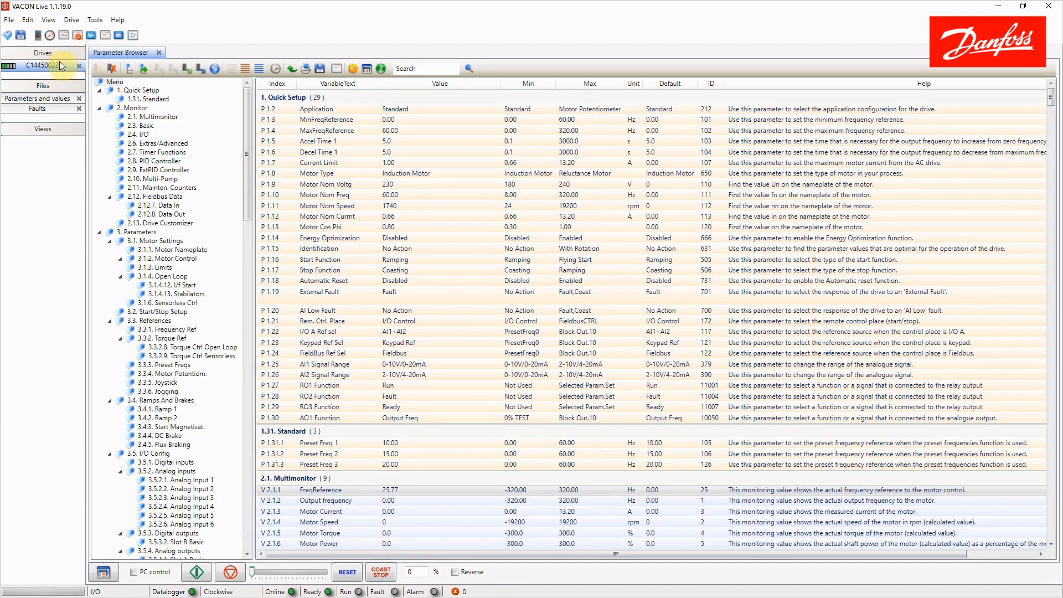
# - Open fault diagnostics for the connected drive and display its fault history
pyautogui.click(78, 36)
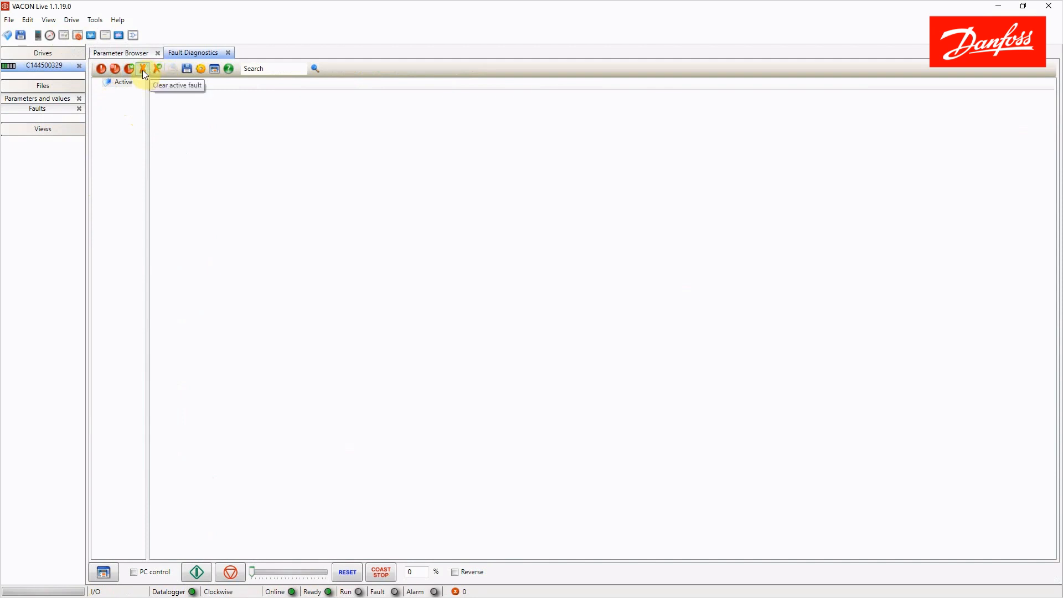
pyautogui.click(102, 69)
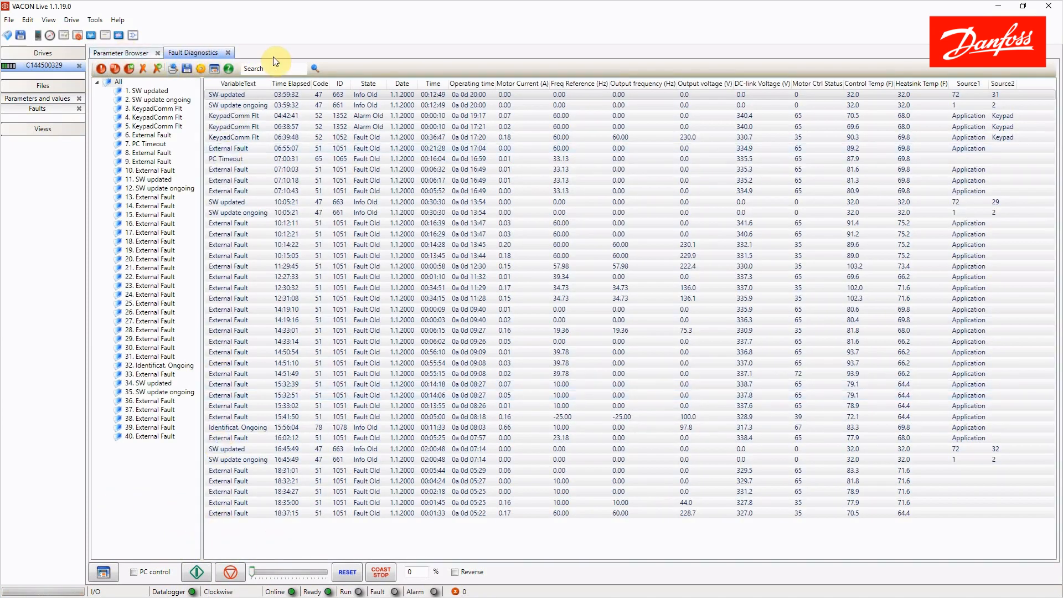
# - Open a new monitoring view for the drive and add the Multimonitor menu value FreqReference as its first signal
pyautogui.click(91, 36)
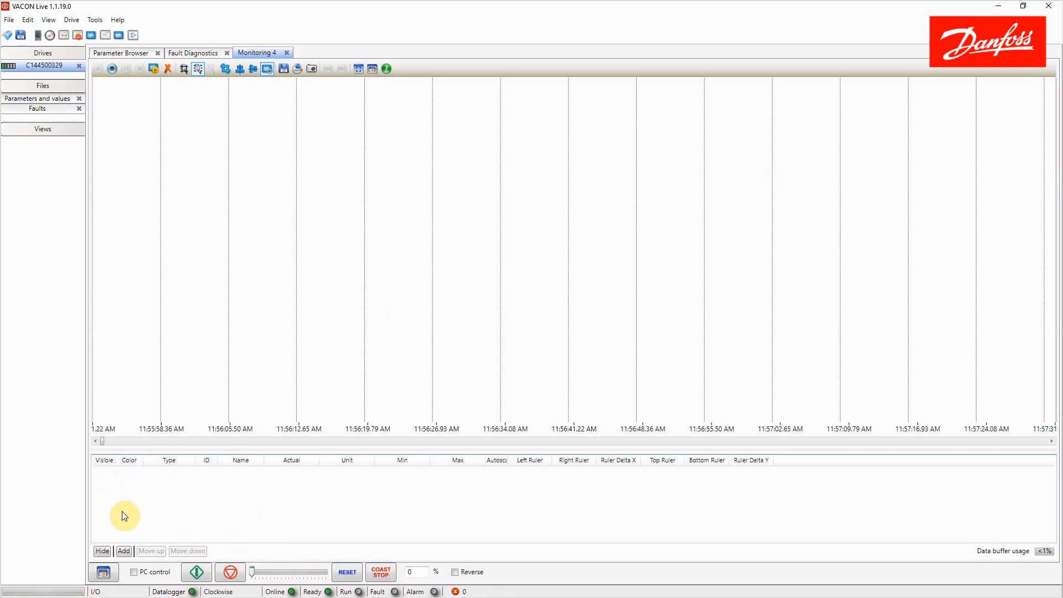
pyautogui.click(124, 551)
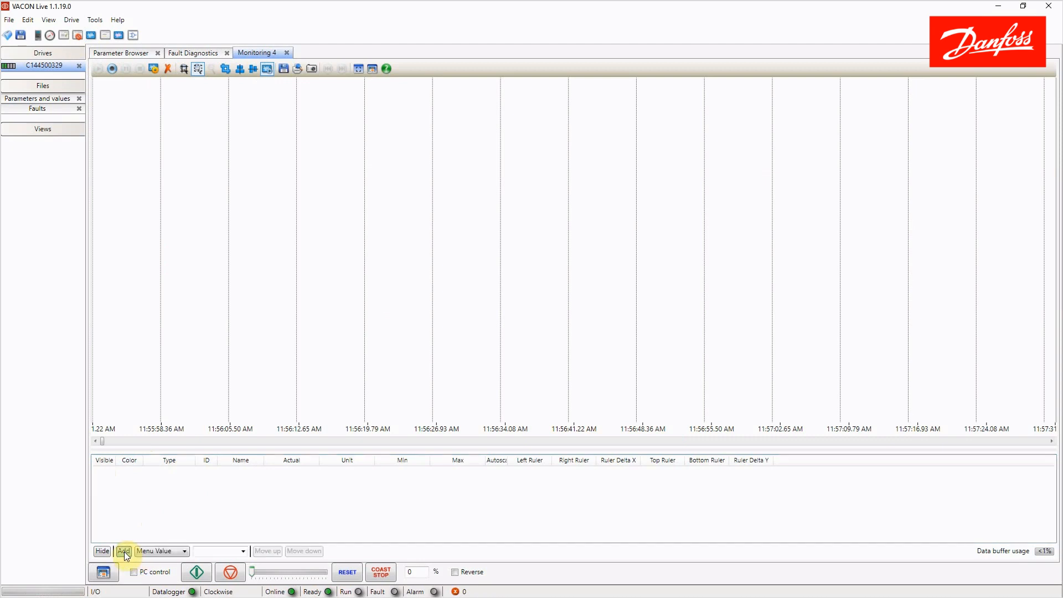
pyautogui.click(185, 551)
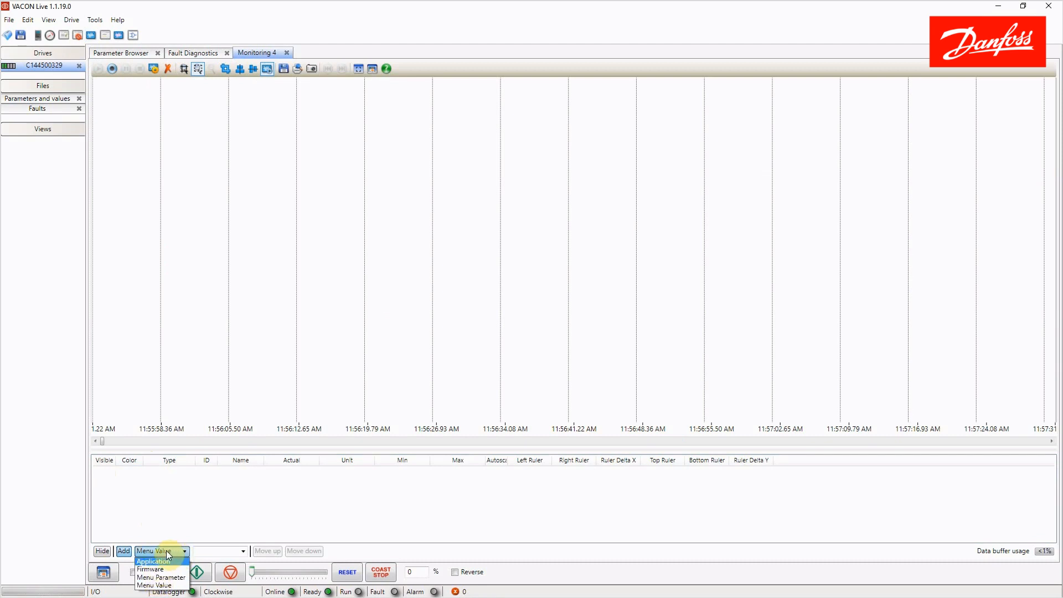
pyautogui.click(244, 551)
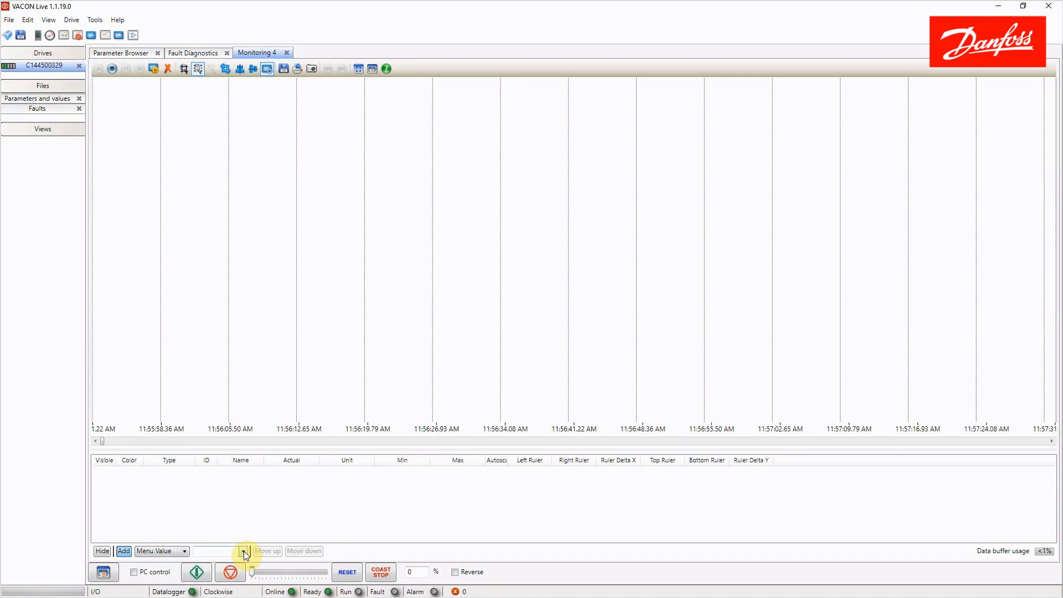
pyautogui.click(243, 550)
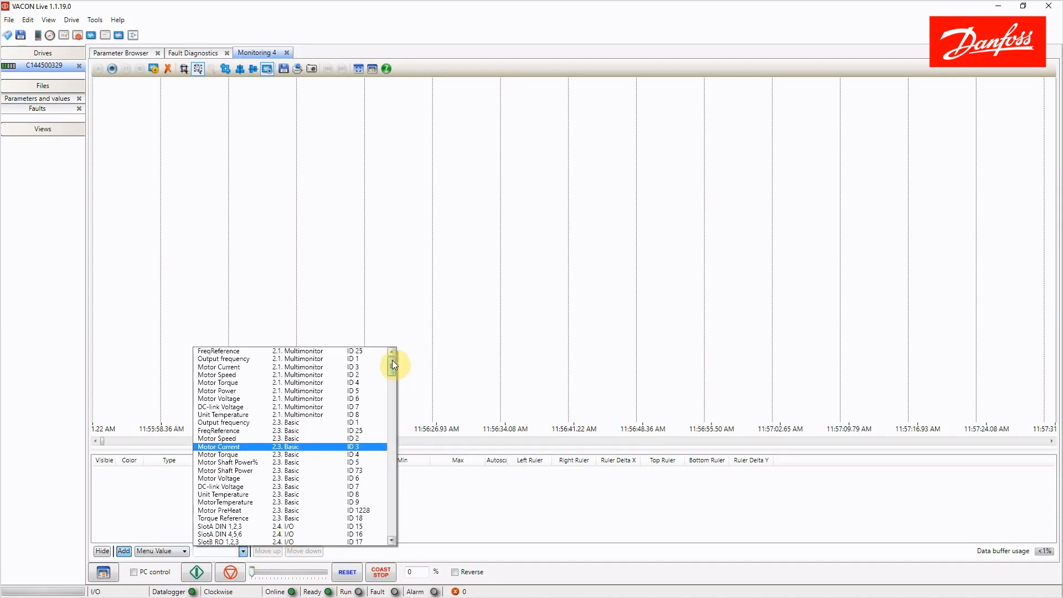
pyautogui.moveTo(392, 360)
pyautogui.mouseDown()
pyautogui.moveTo(392, 540)
pyautogui.moveTo(398, 358)
pyautogui.mouseUp()
pyautogui.click(225, 355)
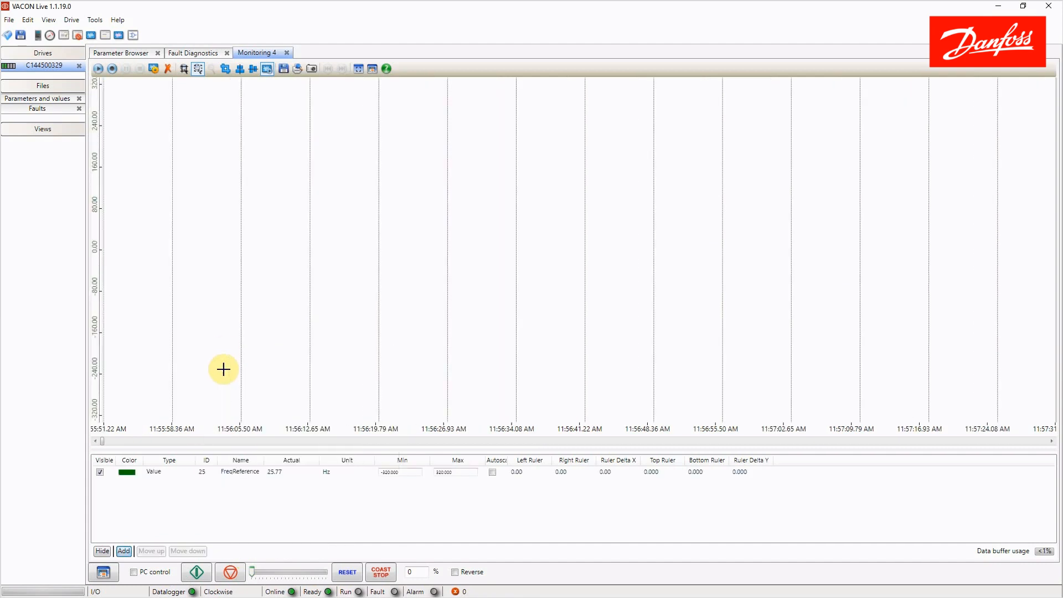
# - Add the Multimonitor values Output frequency and Motor Current to the monitored signals
pyautogui.click(124, 552)
pyautogui.click(124, 552)
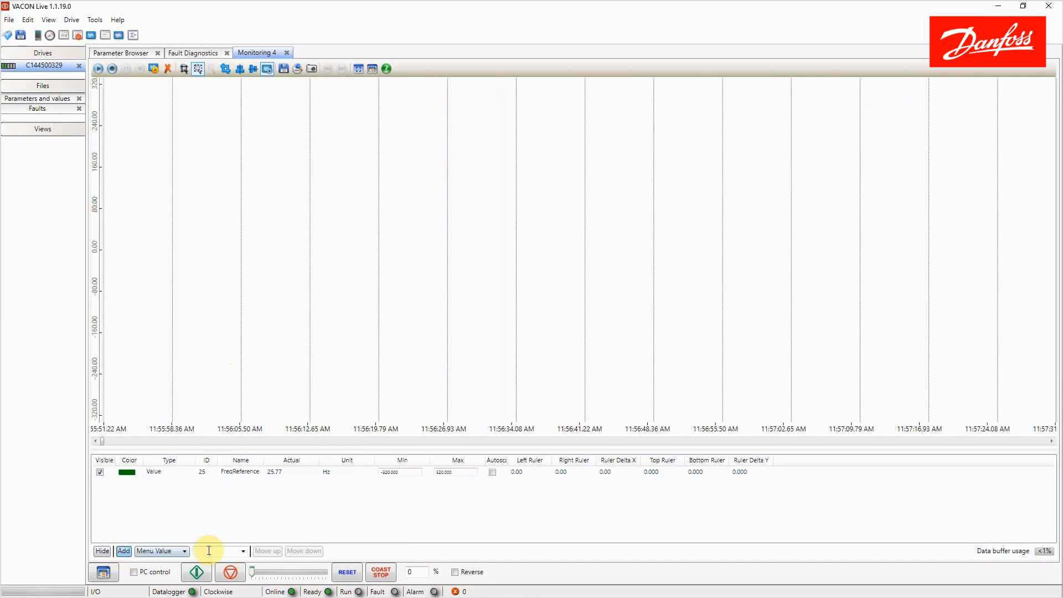
pyautogui.click(244, 552)
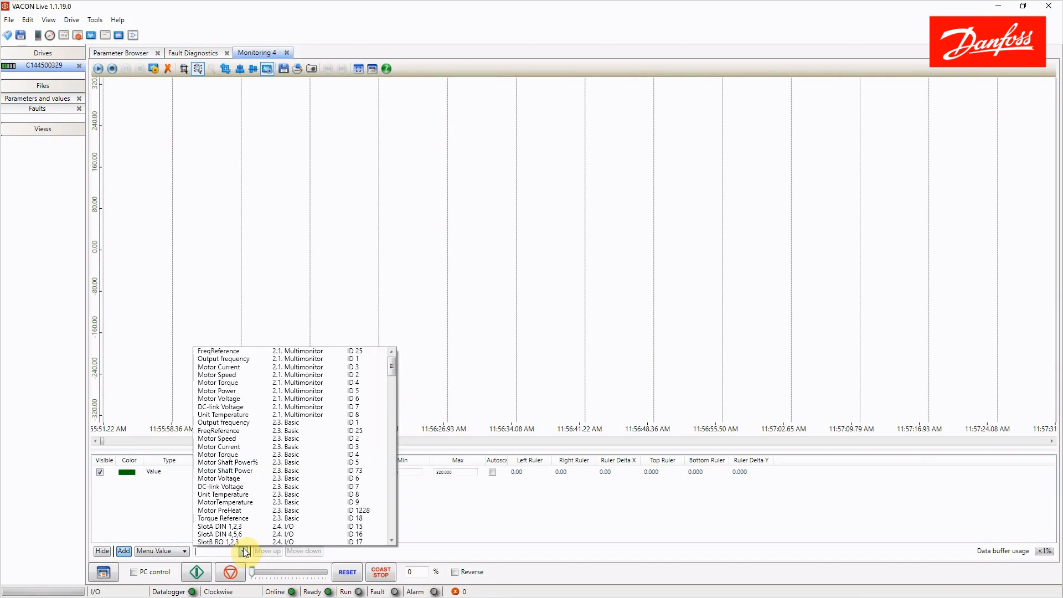
pyautogui.click(224, 359)
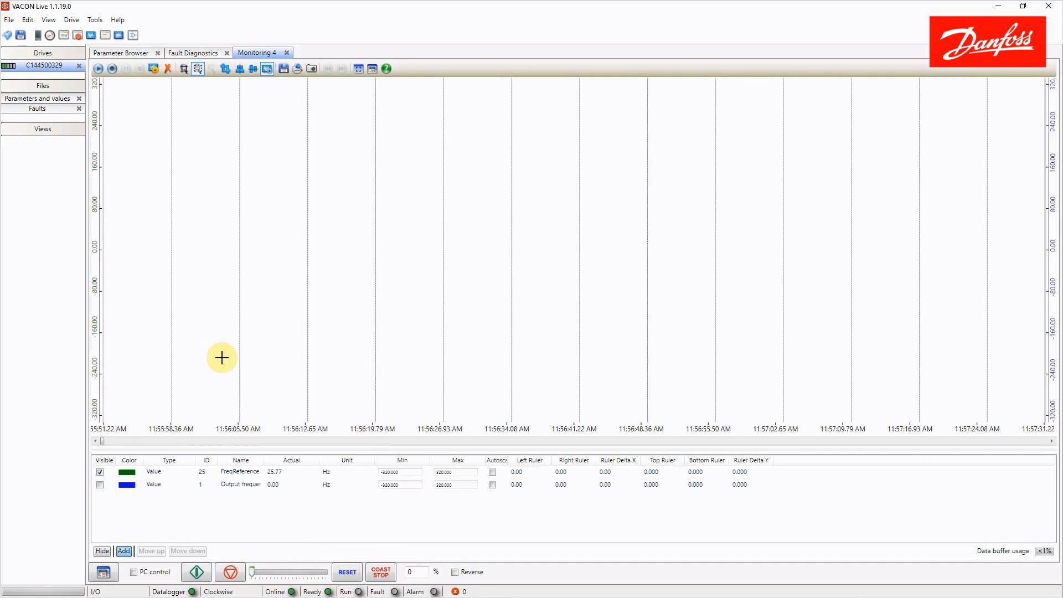
pyautogui.click(125, 551)
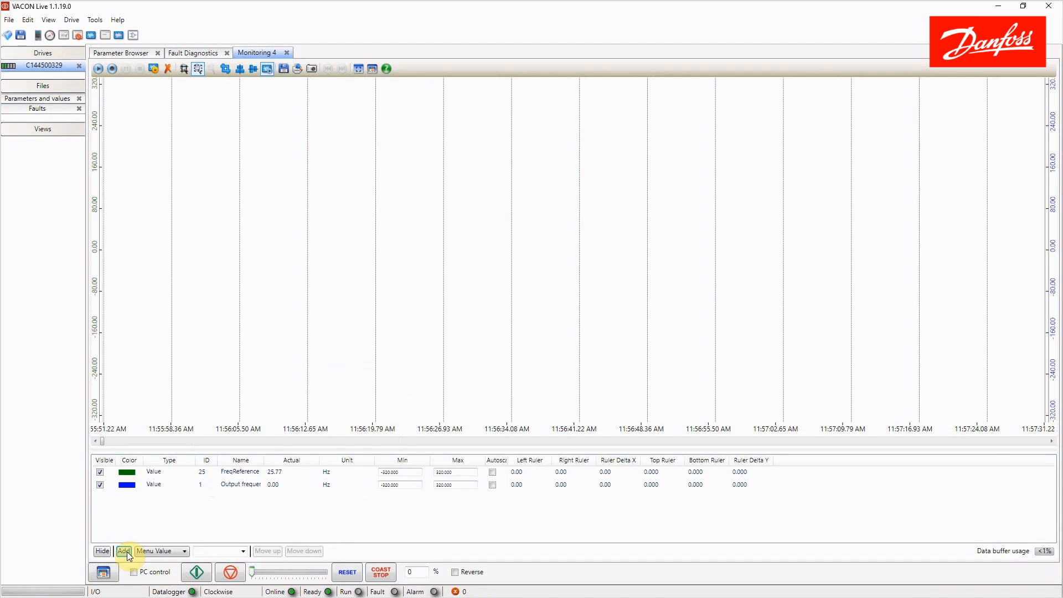
pyautogui.click(243, 553)
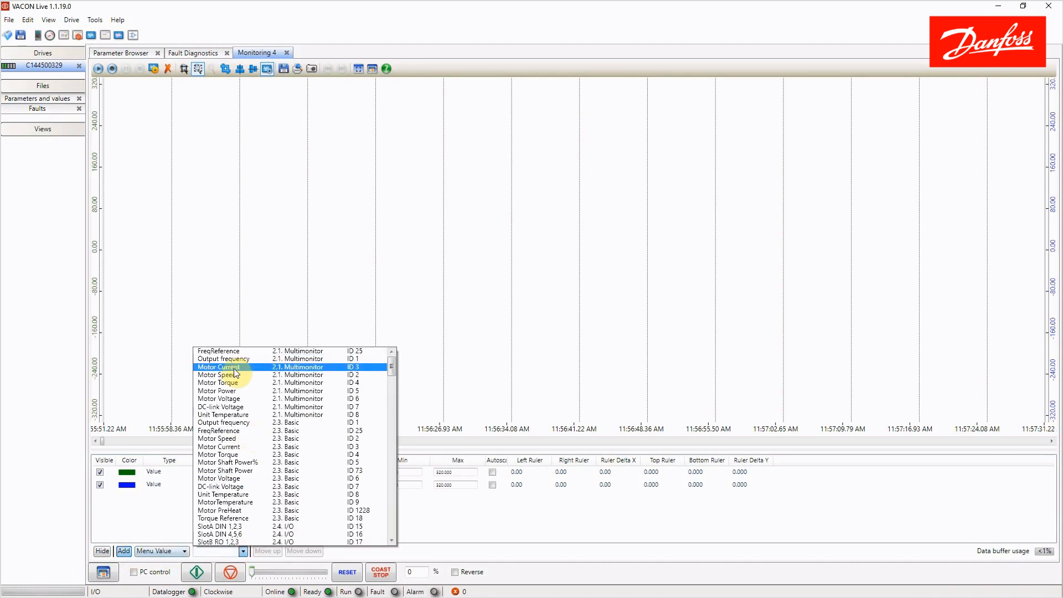
pyautogui.click(234, 368)
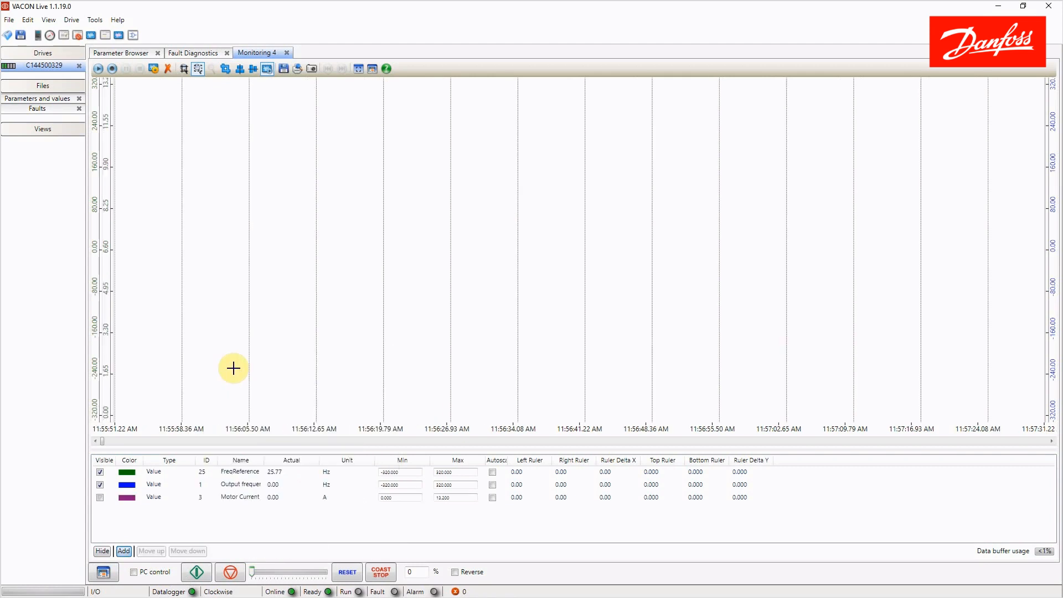
# - Add the Multimonitor values Motor Voltage and DC-link Voltage to the monitored signals
pyautogui.click(122, 551)
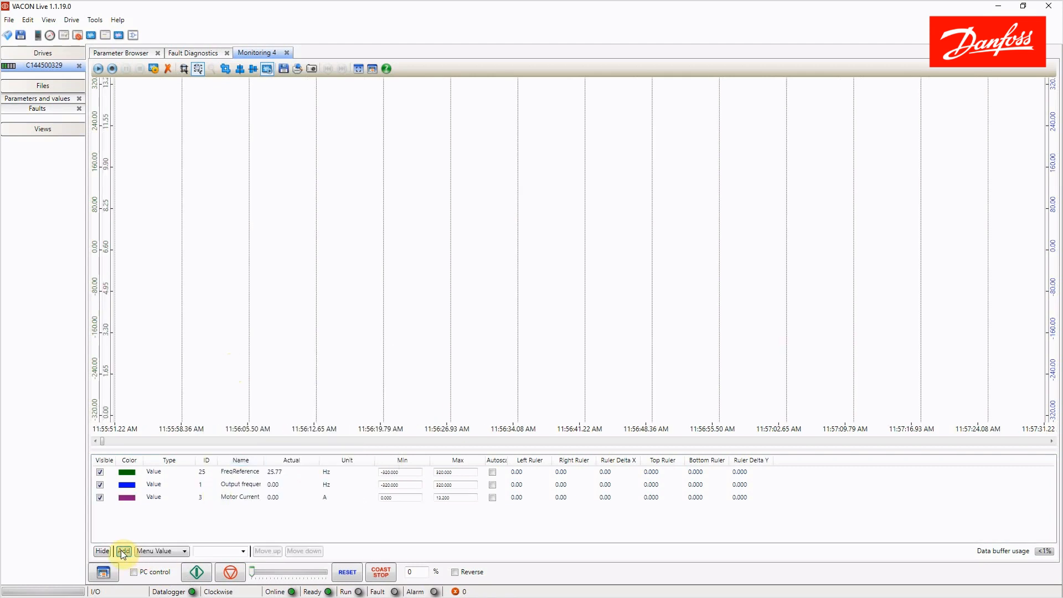
pyautogui.click(243, 551)
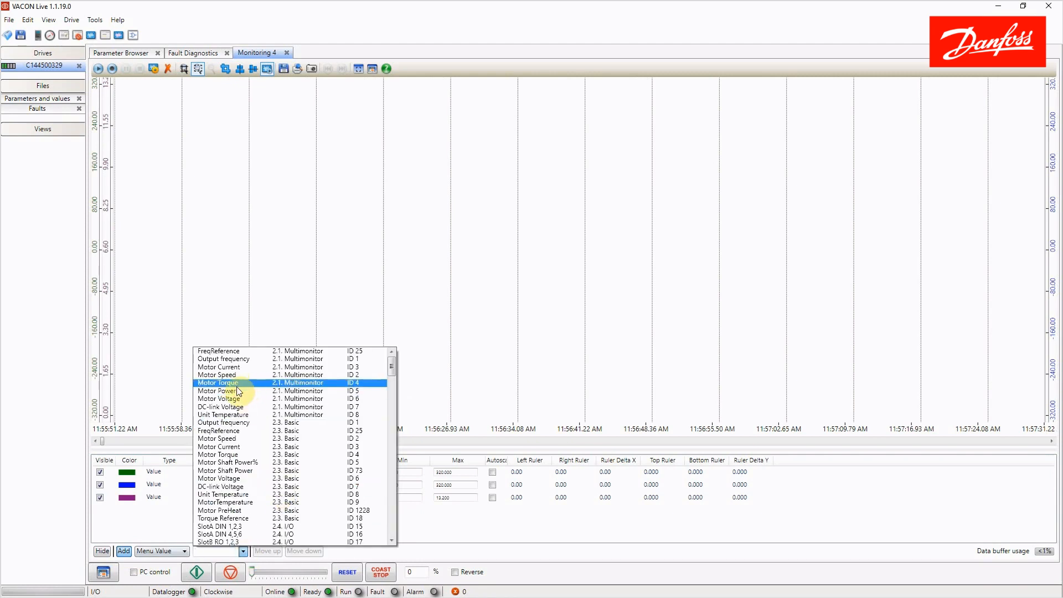
pyautogui.click(230, 401)
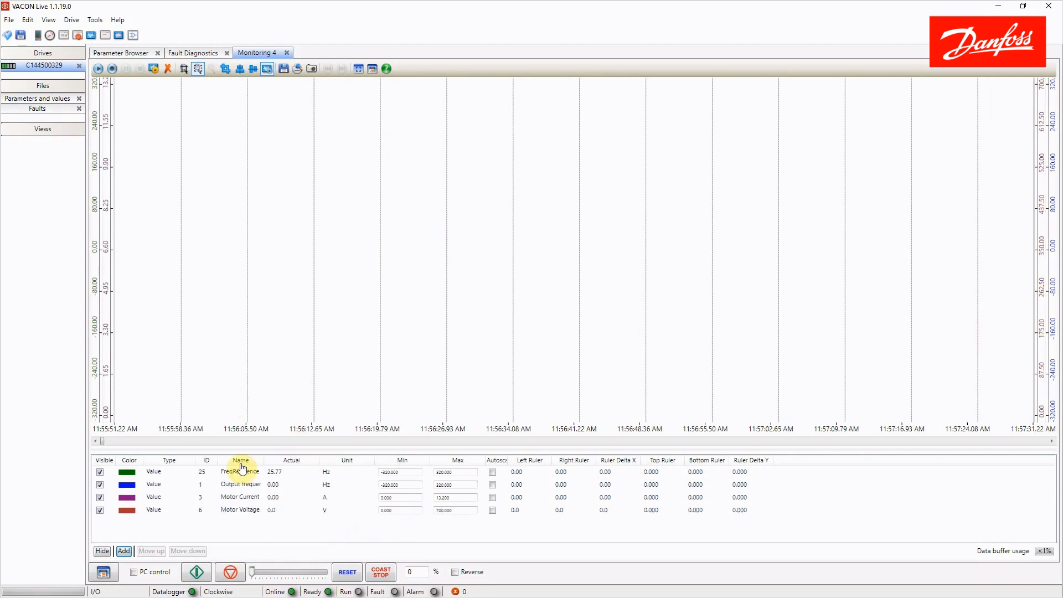
pyautogui.click(123, 552)
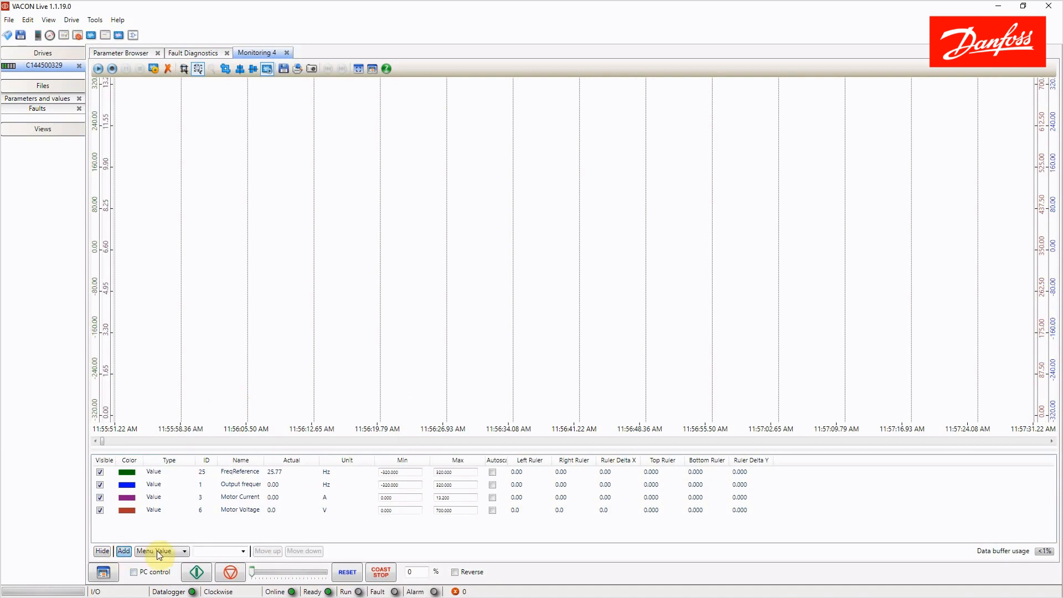
pyautogui.click(243, 552)
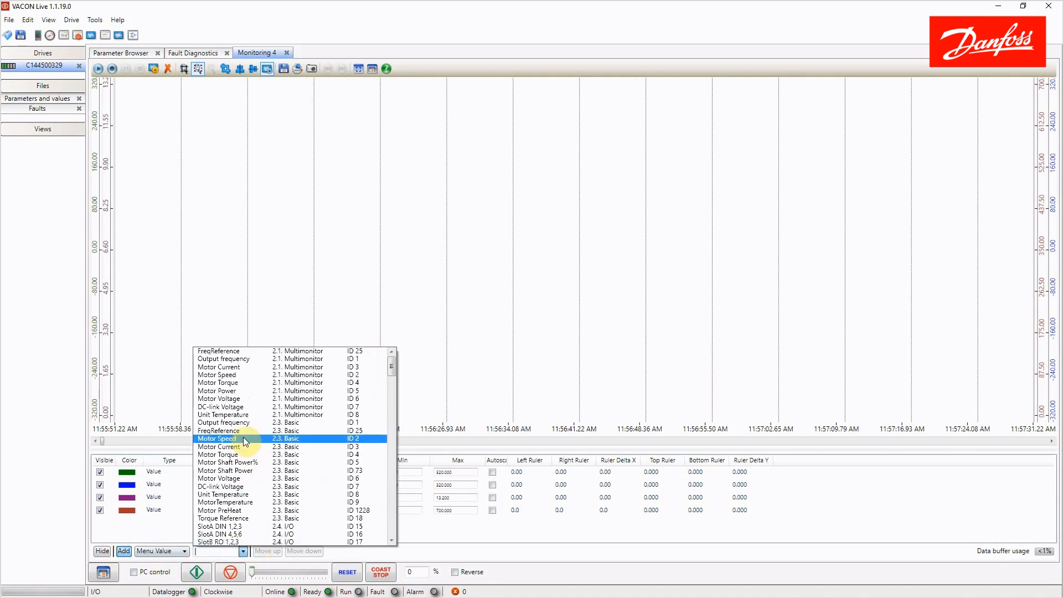
pyautogui.click(232, 409)
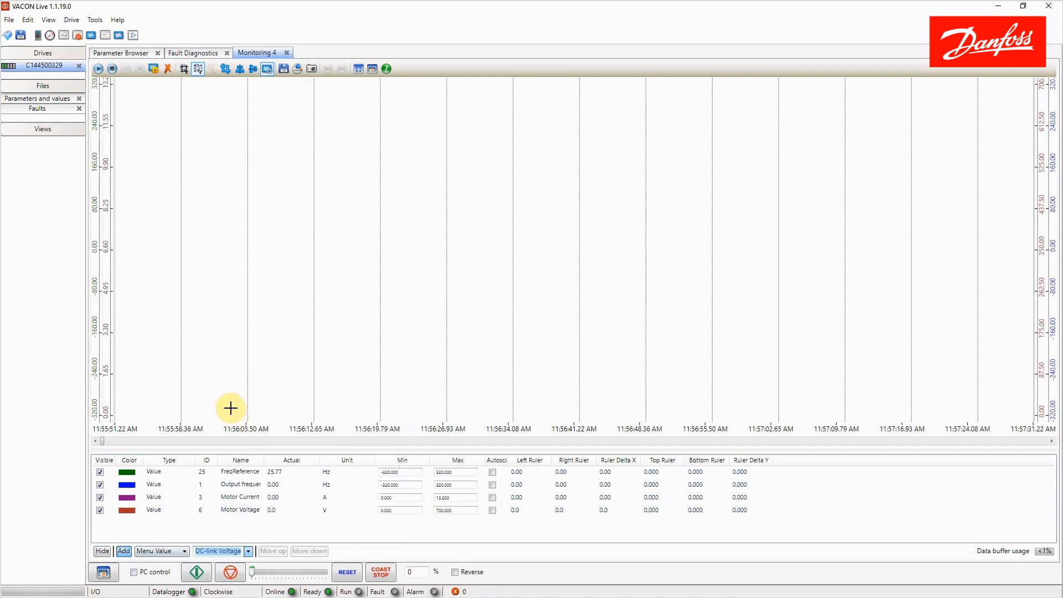
# - Add the I/O value SlotA DIN 1,2,3 to the monitored signals and enlarge the signal list to show every row
pyautogui.click(124, 551)
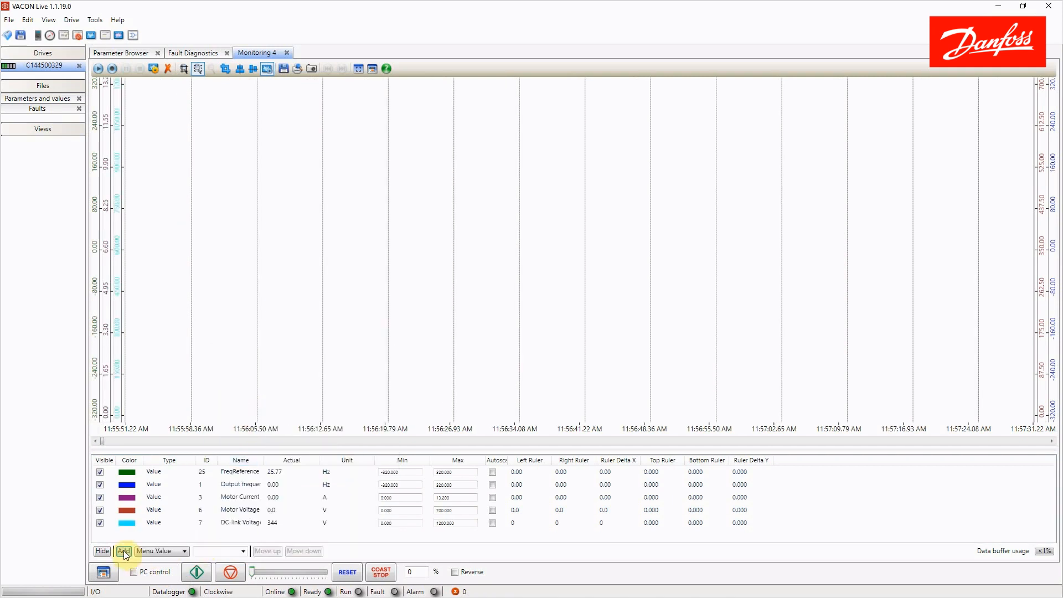
pyautogui.click(244, 552)
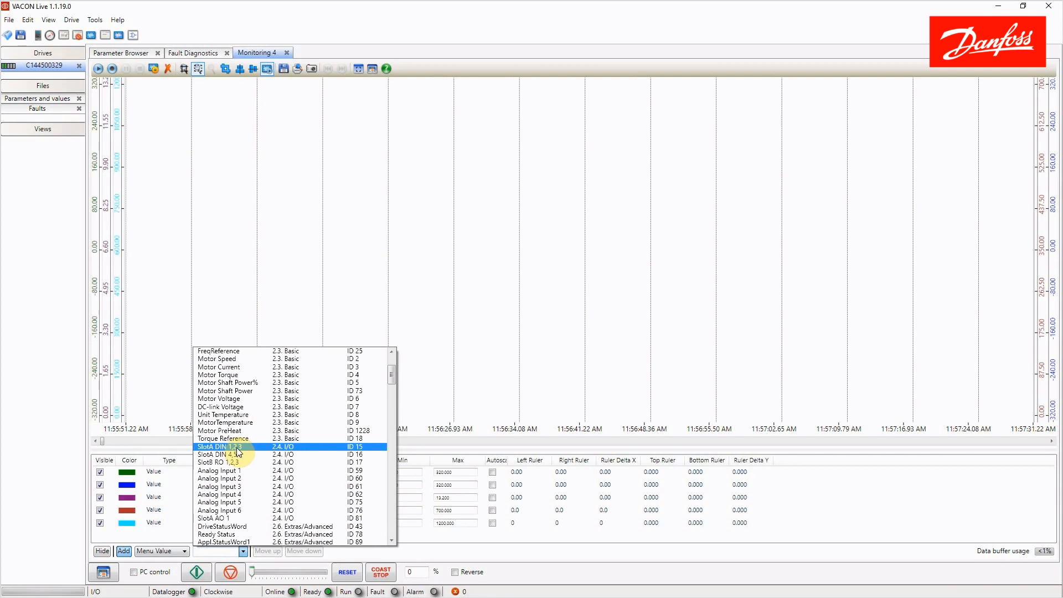
pyautogui.click(237, 448)
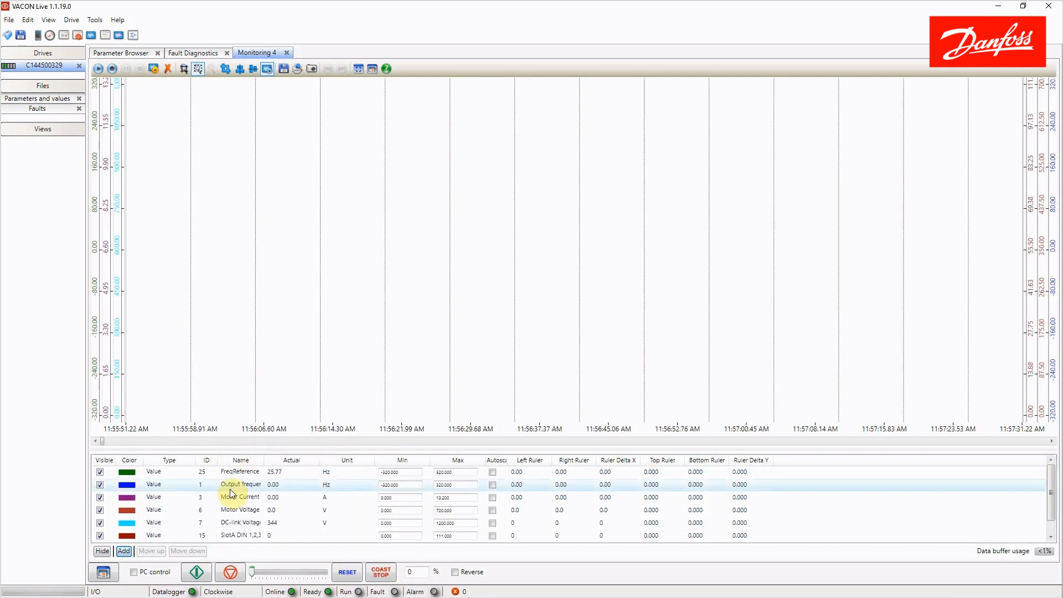
pyautogui.moveTo(255, 450); pyautogui.dragTo(257, 385)
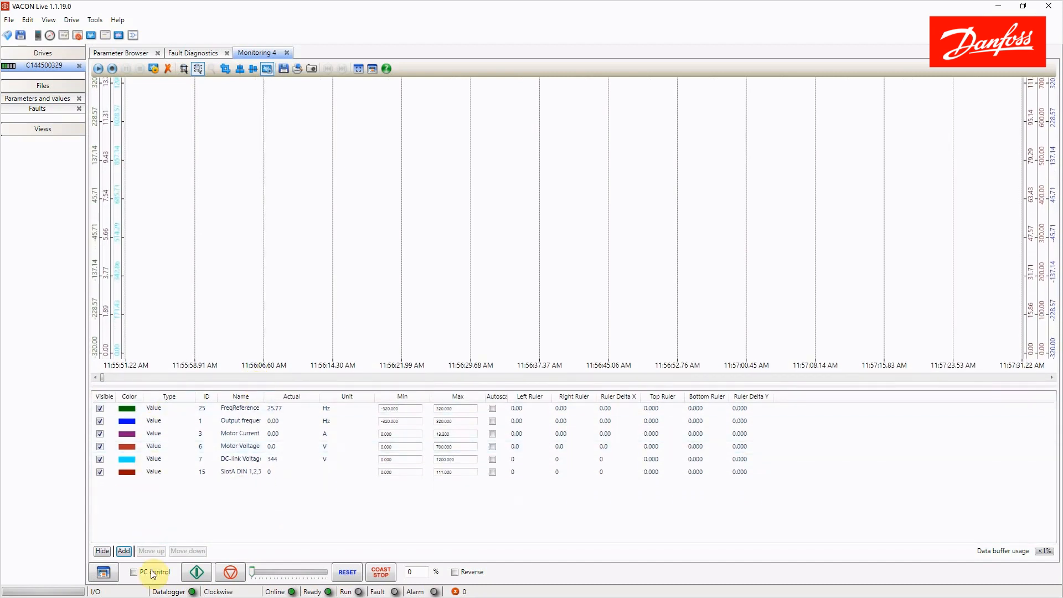
# - Add the I/O values SlotA DIN 4,5,6 and SlotB RO 1,2,3 to the monitored signals
pyautogui.click(123, 551)
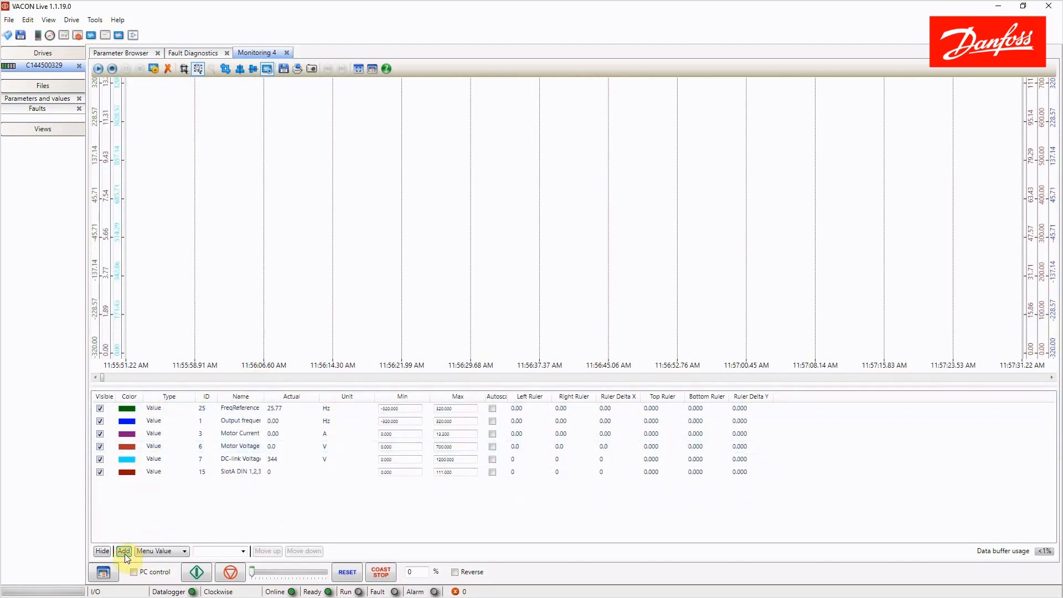
pyautogui.click(244, 551)
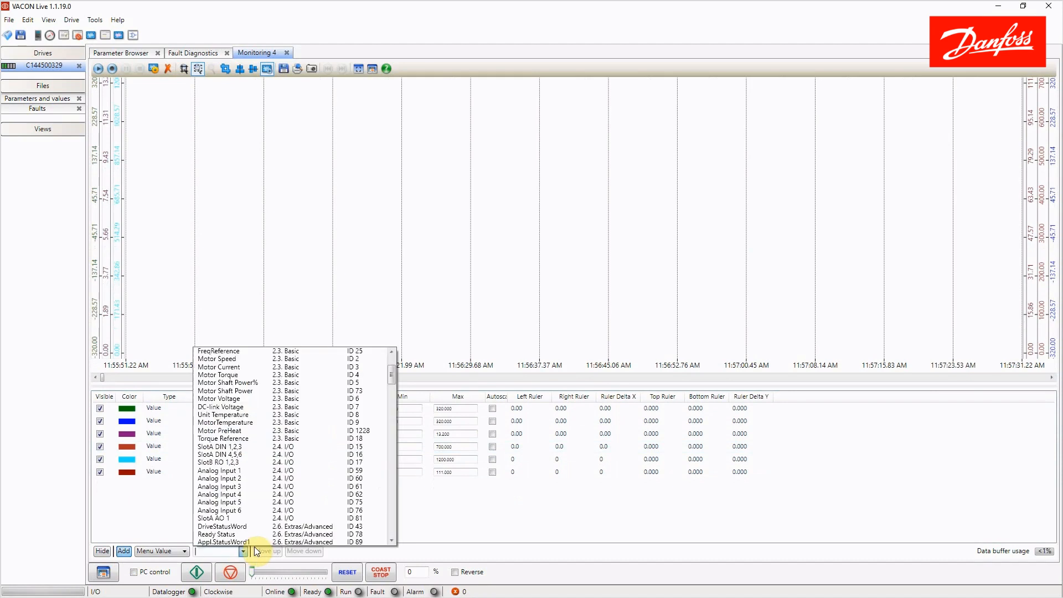
pyautogui.click(232, 455)
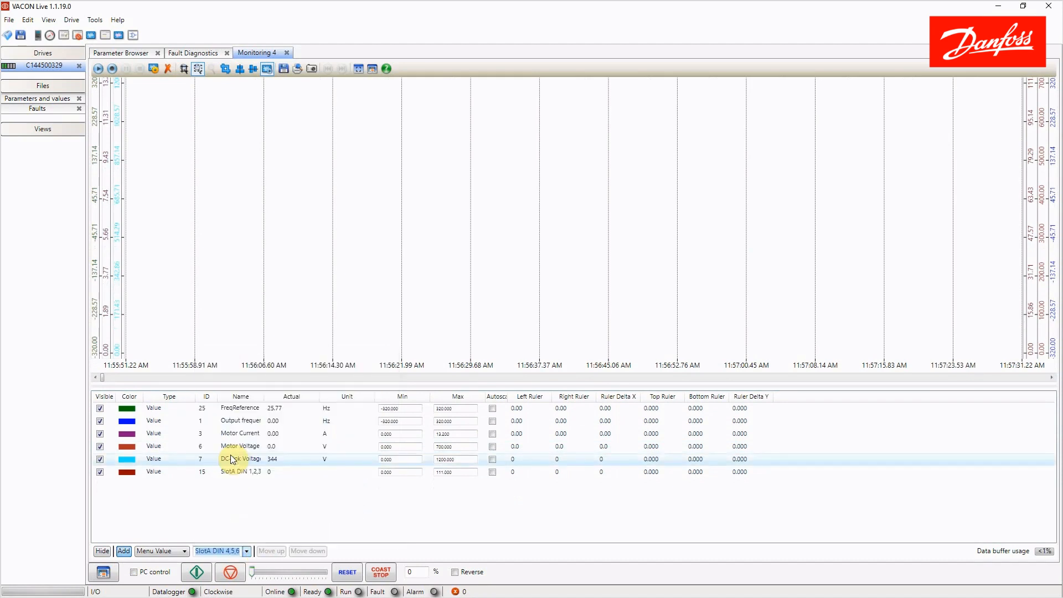
pyautogui.click(123, 552)
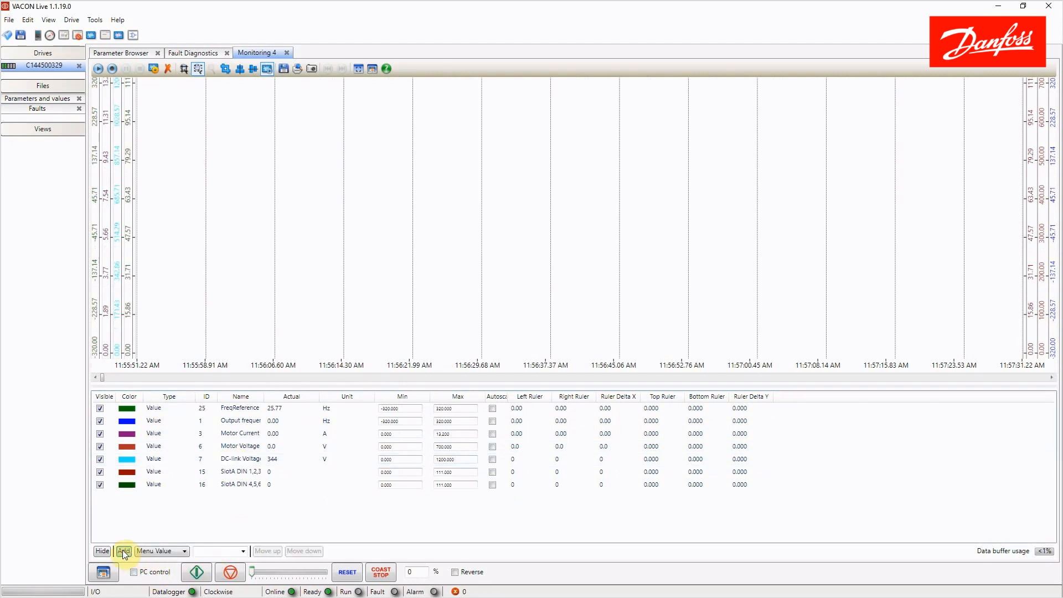
pyautogui.click(245, 552)
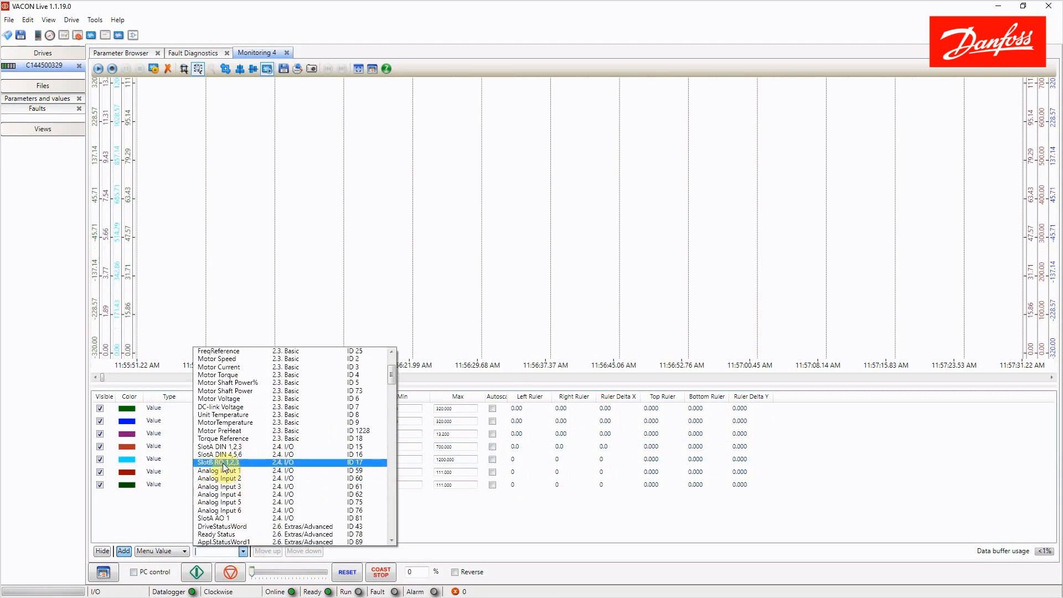
pyautogui.click(223, 464)
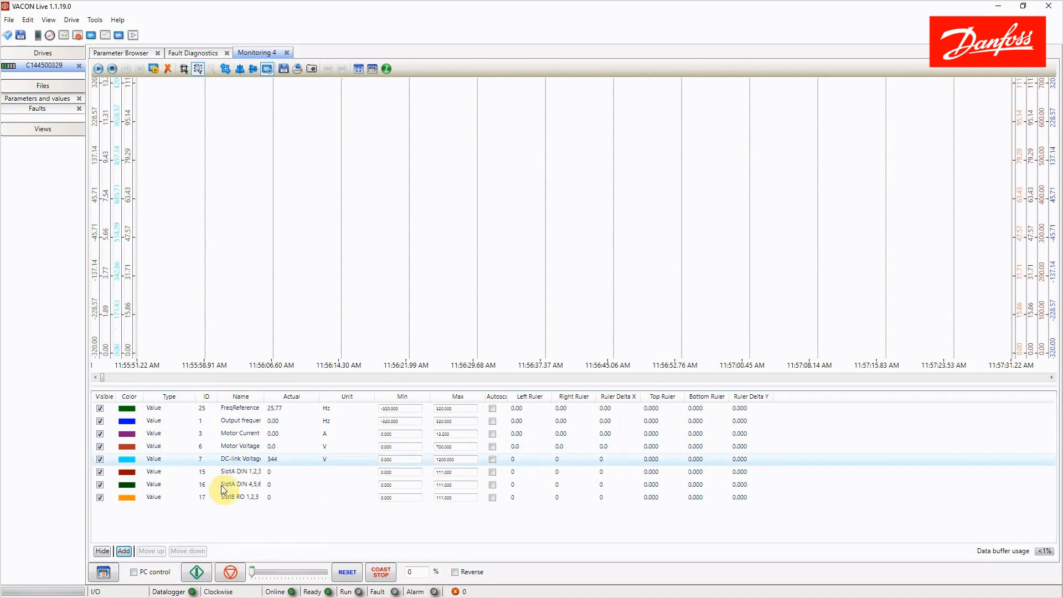
# - Add the I/O values Analog Input 1 and Analog Input 2 to the monitored signals
pyautogui.click(124, 551)
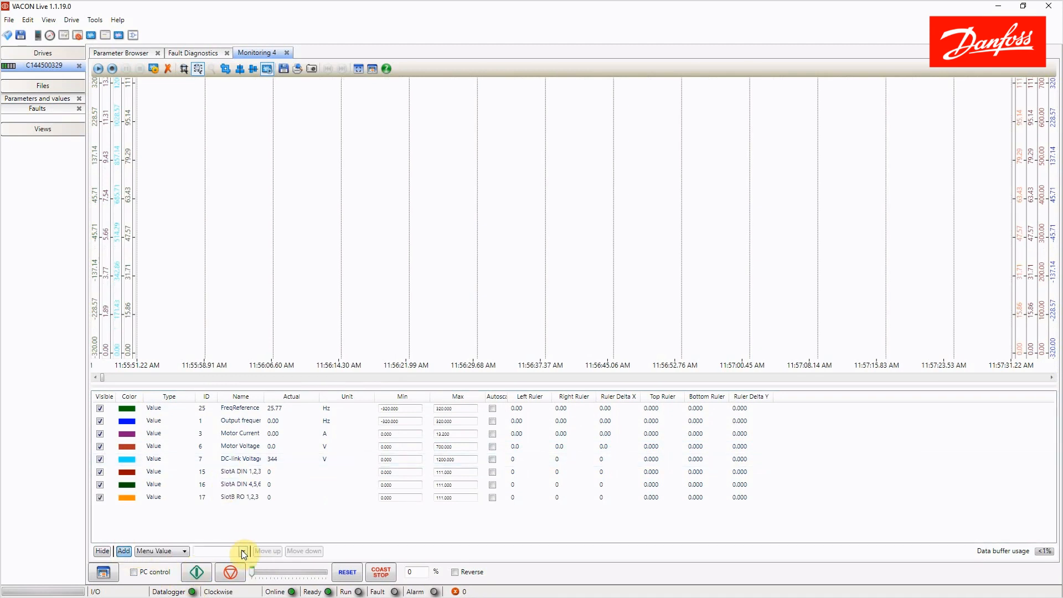
pyautogui.click(244, 551)
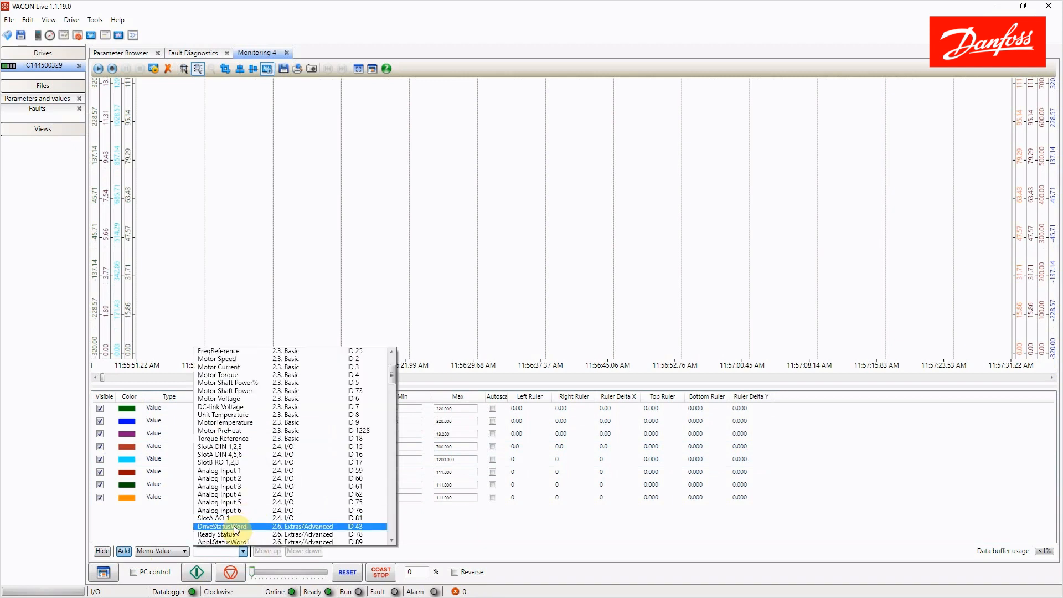
pyautogui.click(225, 471)
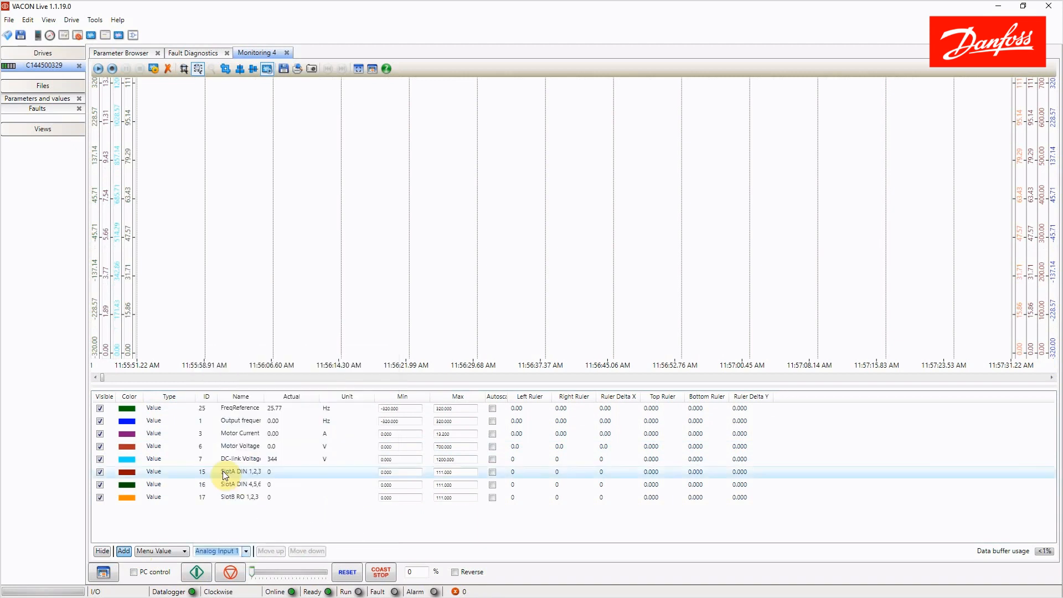
pyautogui.click(124, 552)
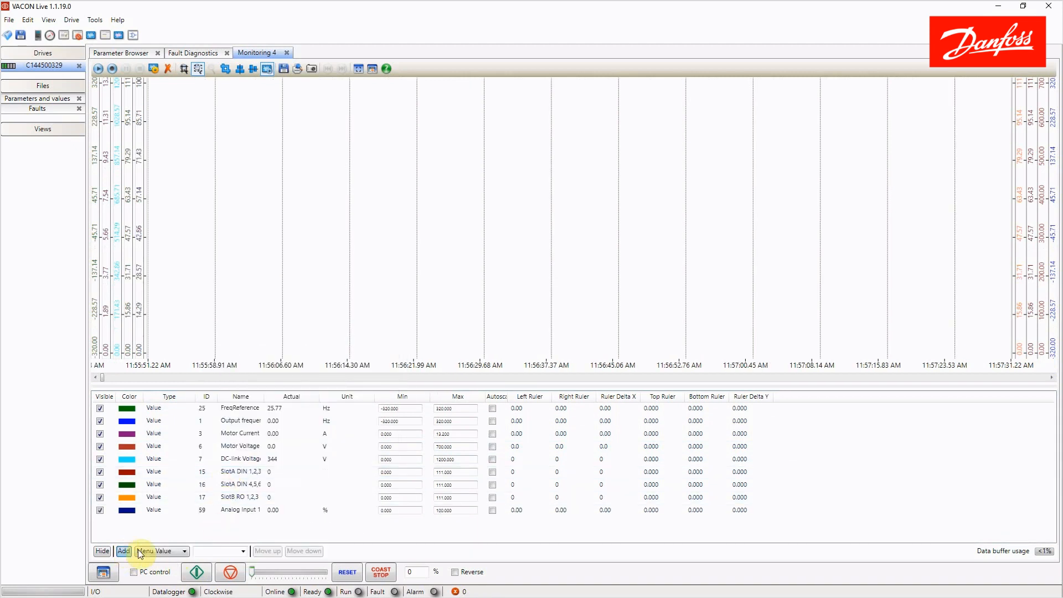
pyautogui.click(243, 551)
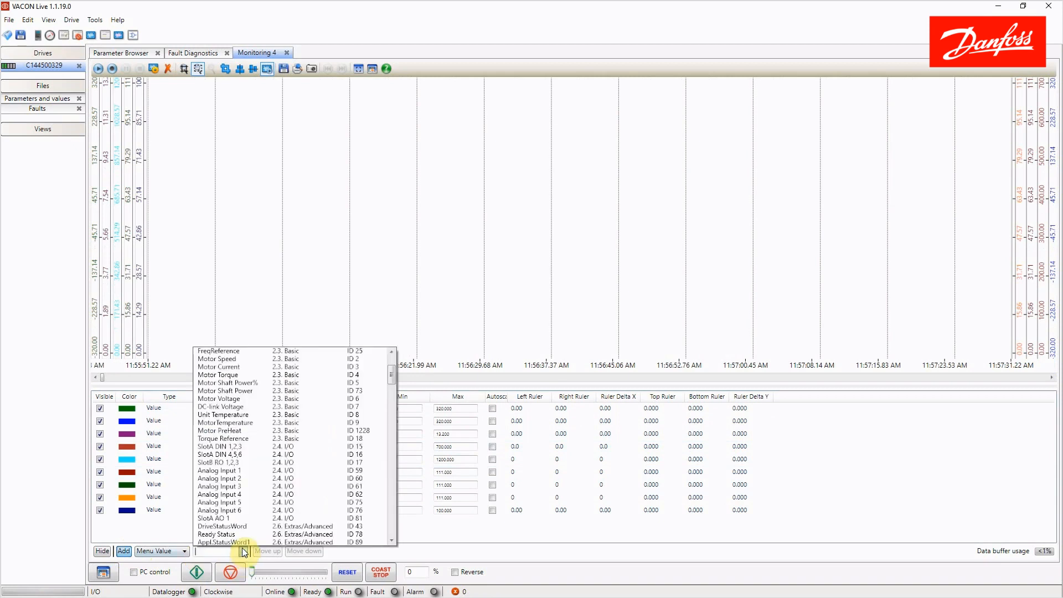
pyautogui.click(231, 478)
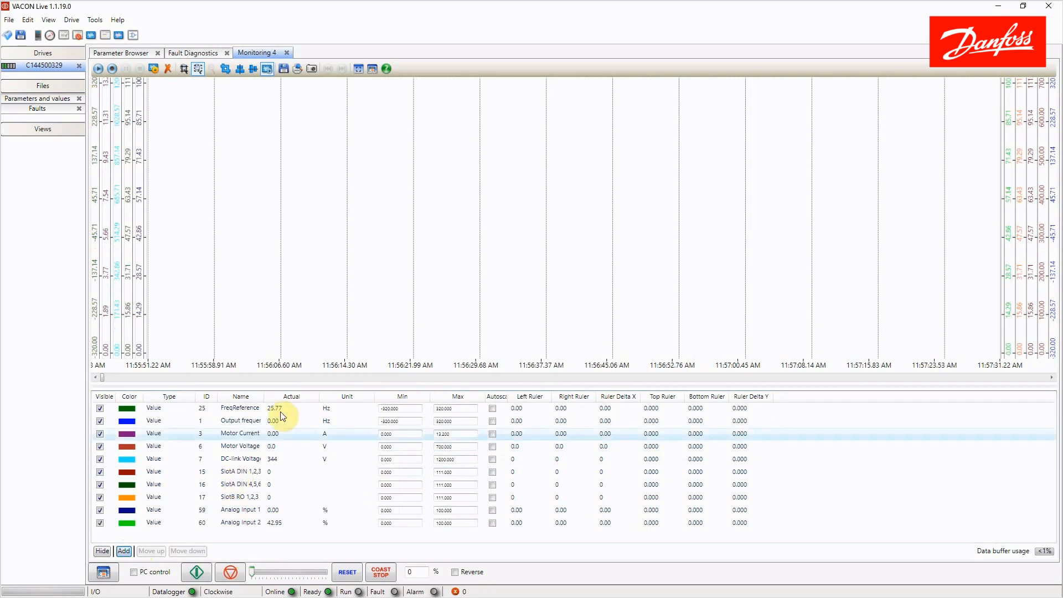
# - Adjust the signal list so all rows and full signal names fit, and start monitoring
pyautogui.moveTo(296, 386); pyautogui.dragTo(295, 395)
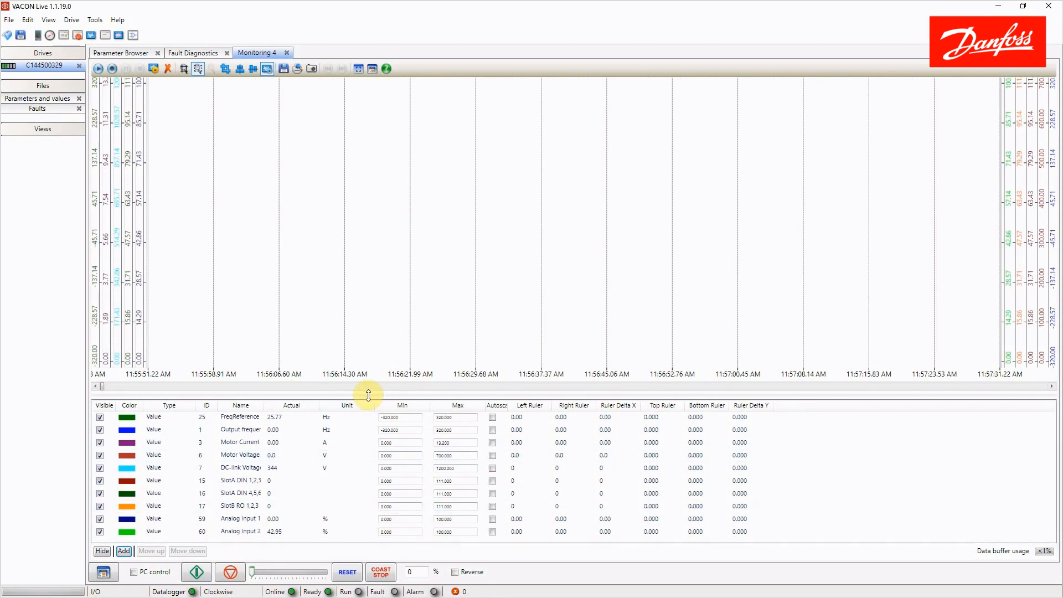
pyautogui.moveTo(369, 394)
pyautogui.mouseDown()
pyautogui.moveTo(377, 297)
pyautogui.moveTo(364, 398)
pyautogui.mouseUp()
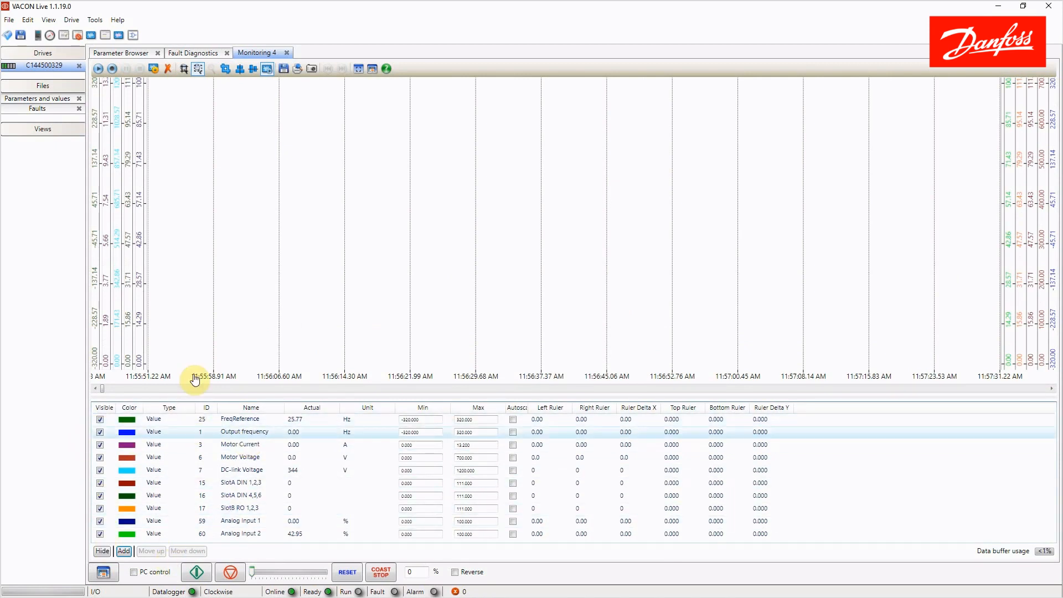
pyautogui.click(97, 68)
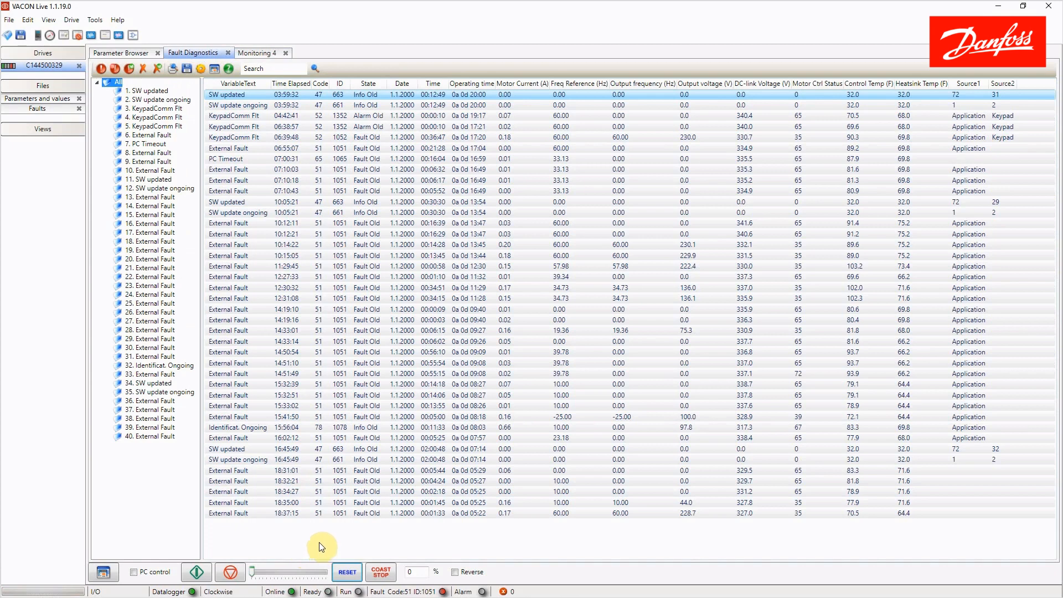
# - In the Monitoring 4 view, enable PC control of the drive and set the speed reference to 100%
pyautogui.click(253, 54)
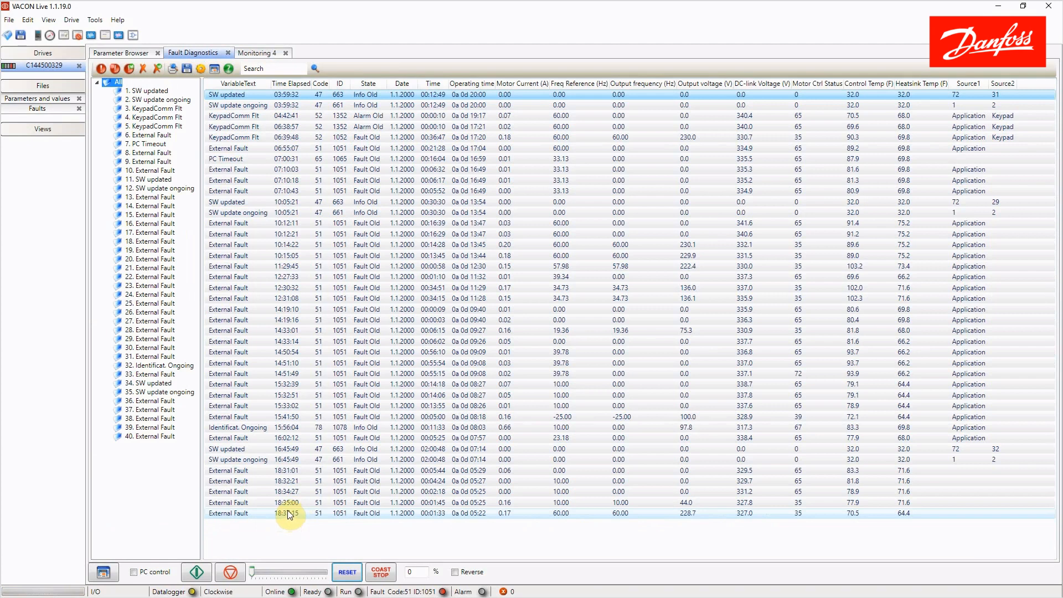
pyautogui.click(252, 53)
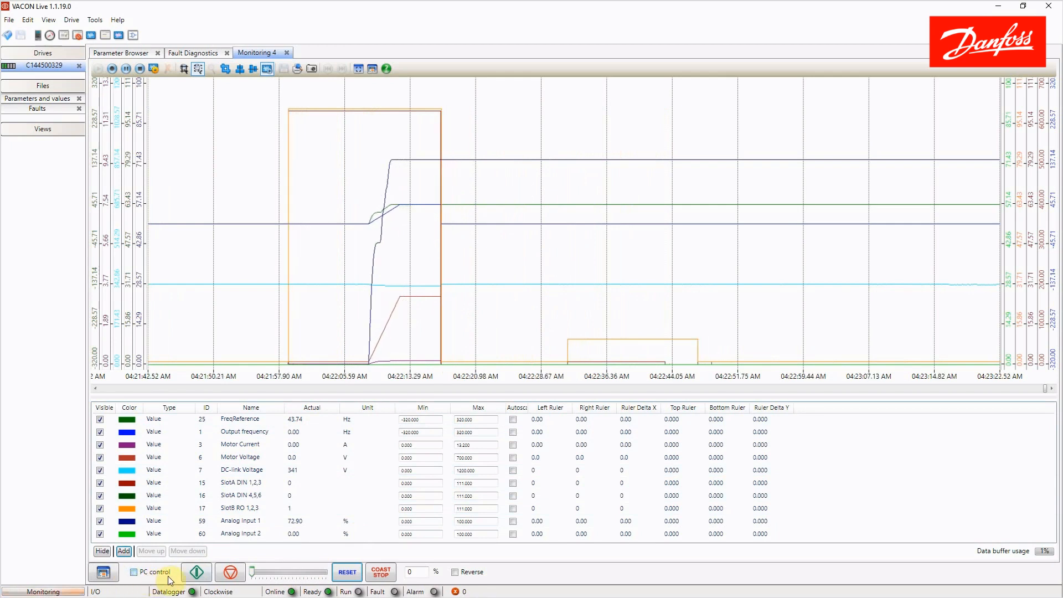
pyautogui.click(134, 573)
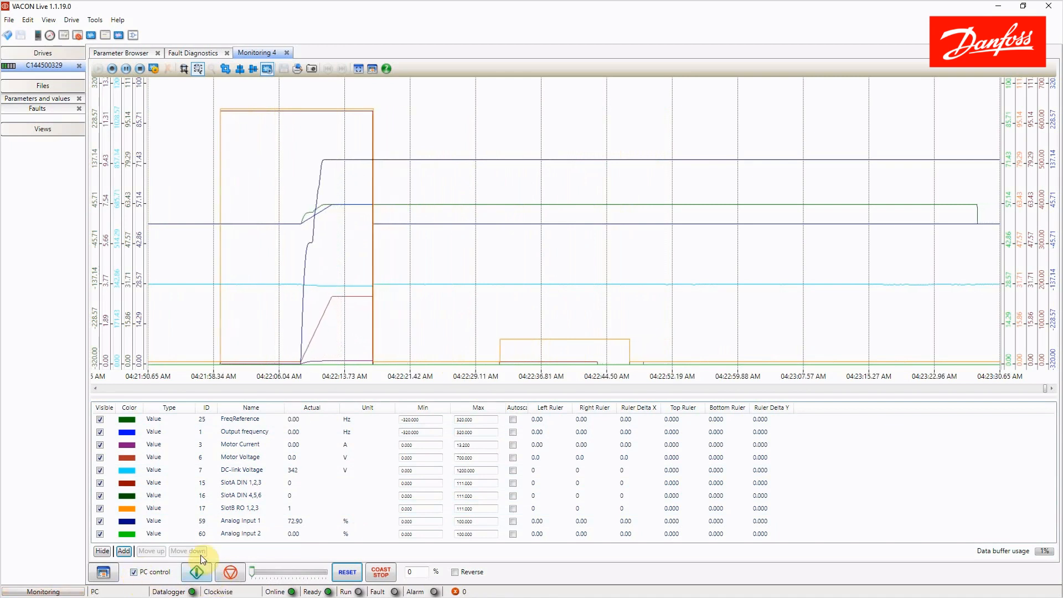
pyautogui.click(203, 522)
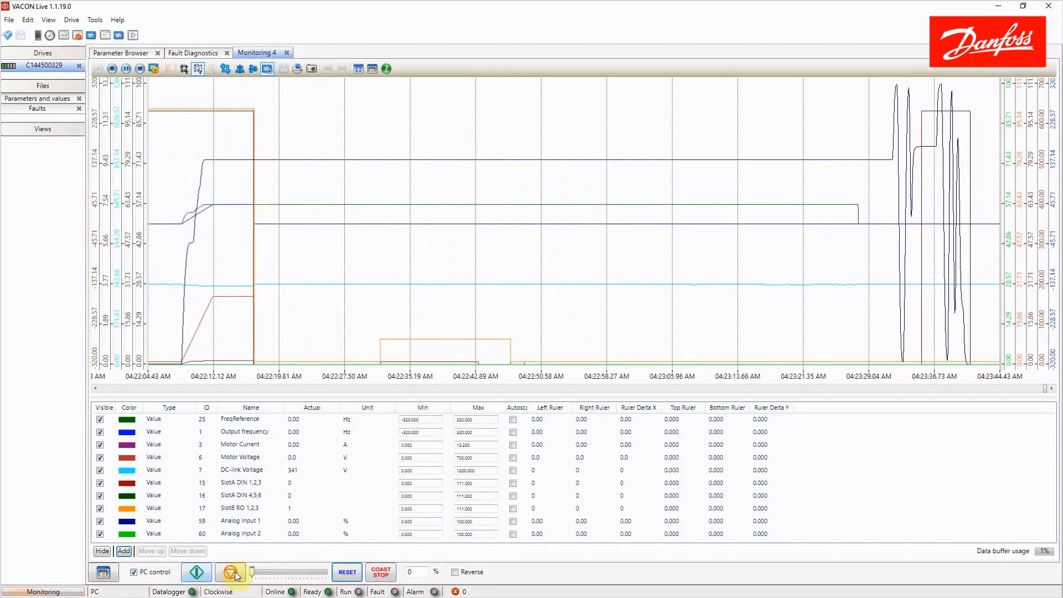
pyautogui.moveTo(251, 570); pyautogui.dragTo(335, 576)
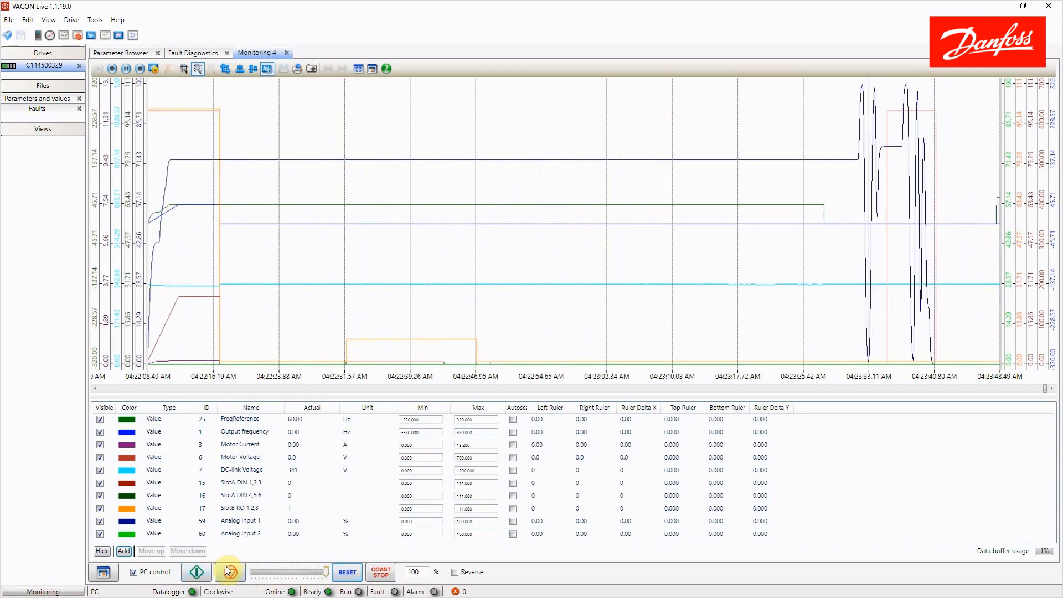
# - Start the drive, lower its running speed reference to 47.76%, and stop it
pyautogui.click(197, 573)
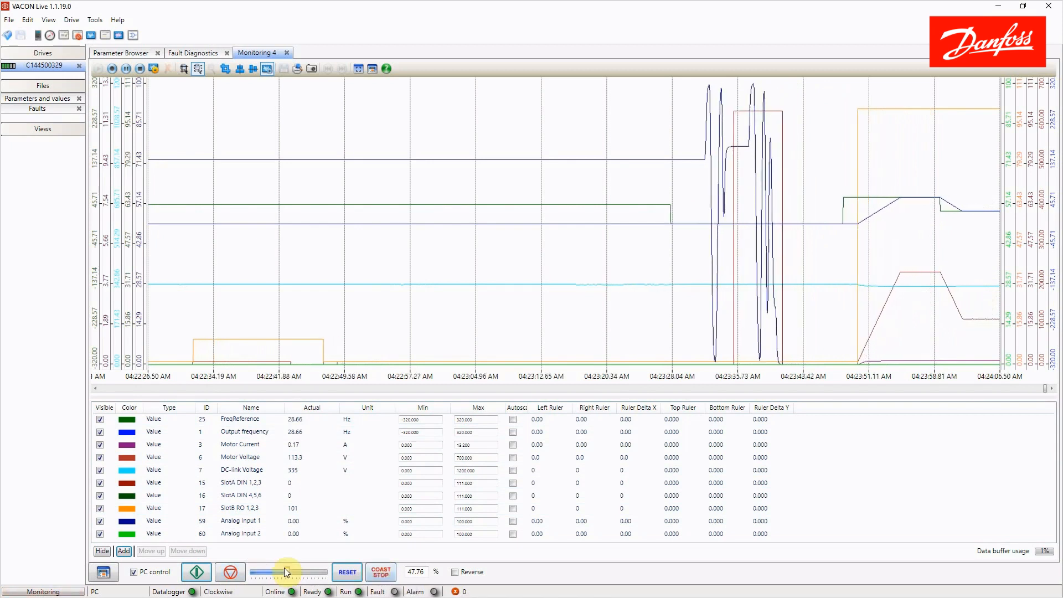
pyautogui.click(230, 573)
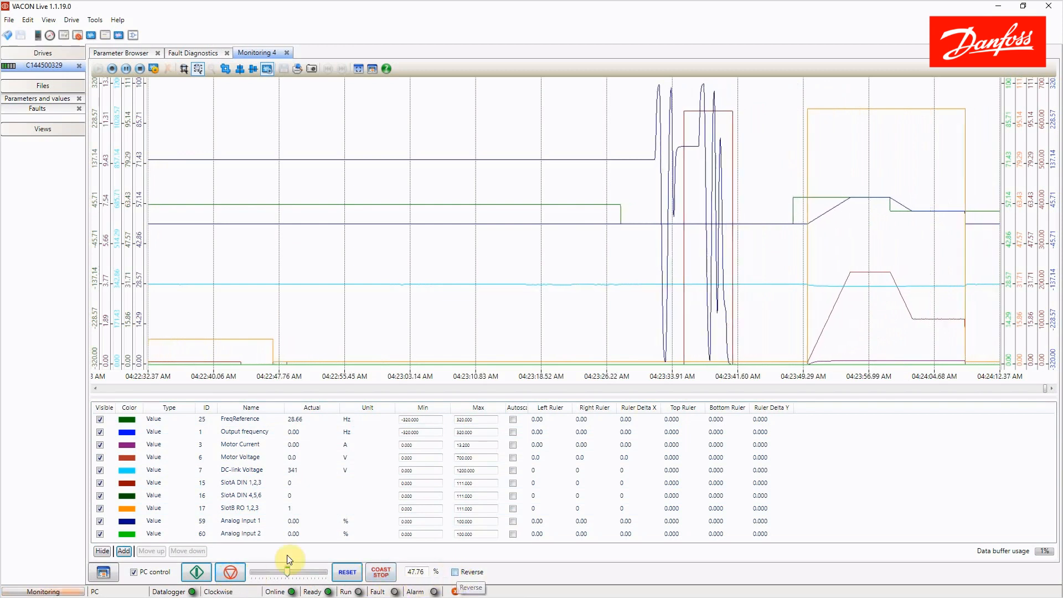
# - Start the drive again and switch reverse rotation on and back off
pyautogui.click(194, 573)
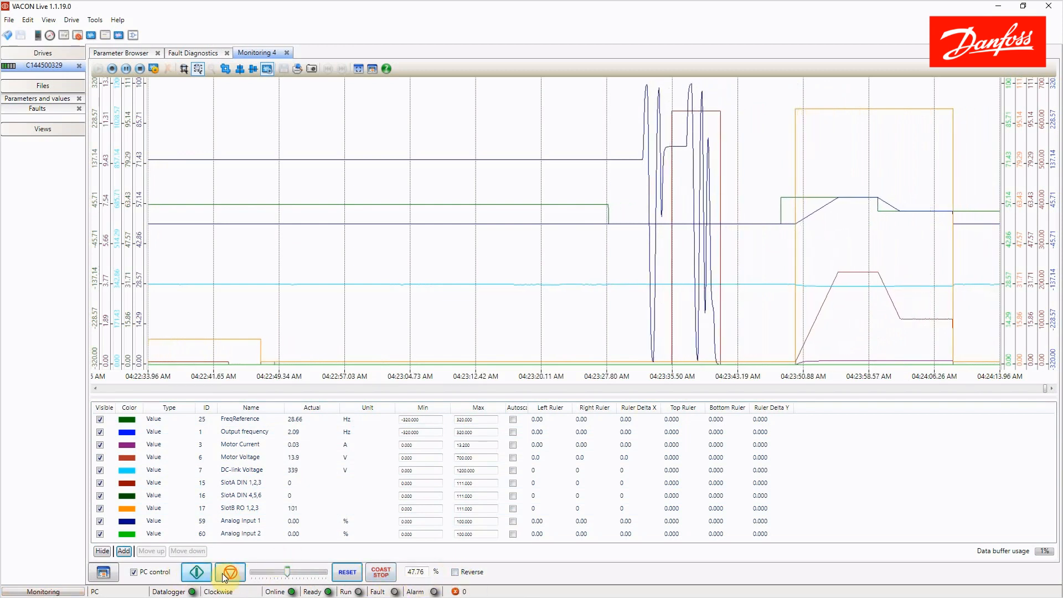
pyautogui.click(457, 578)
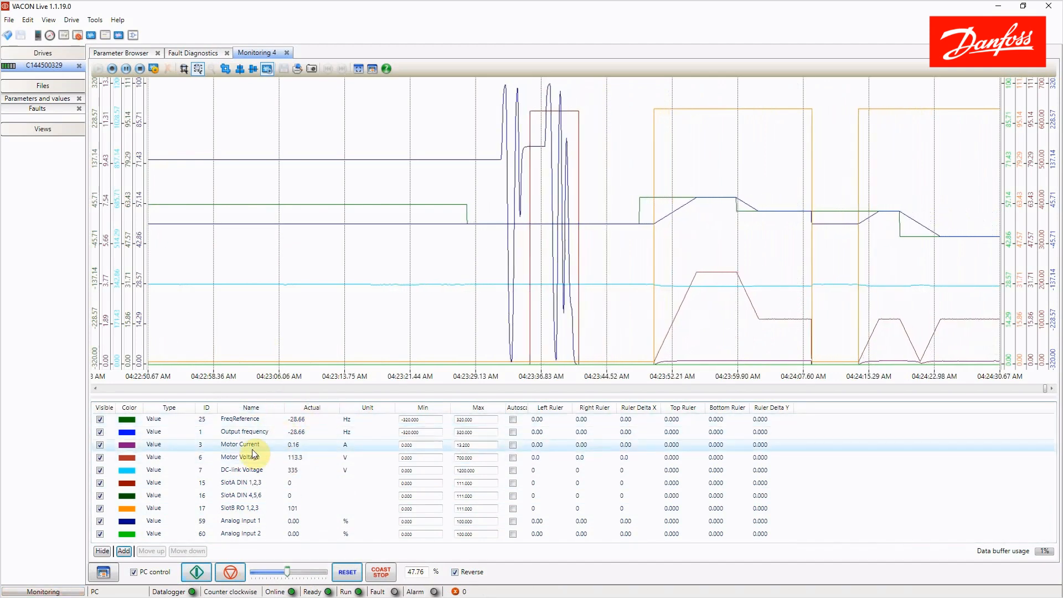
pyautogui.click(456, 573)
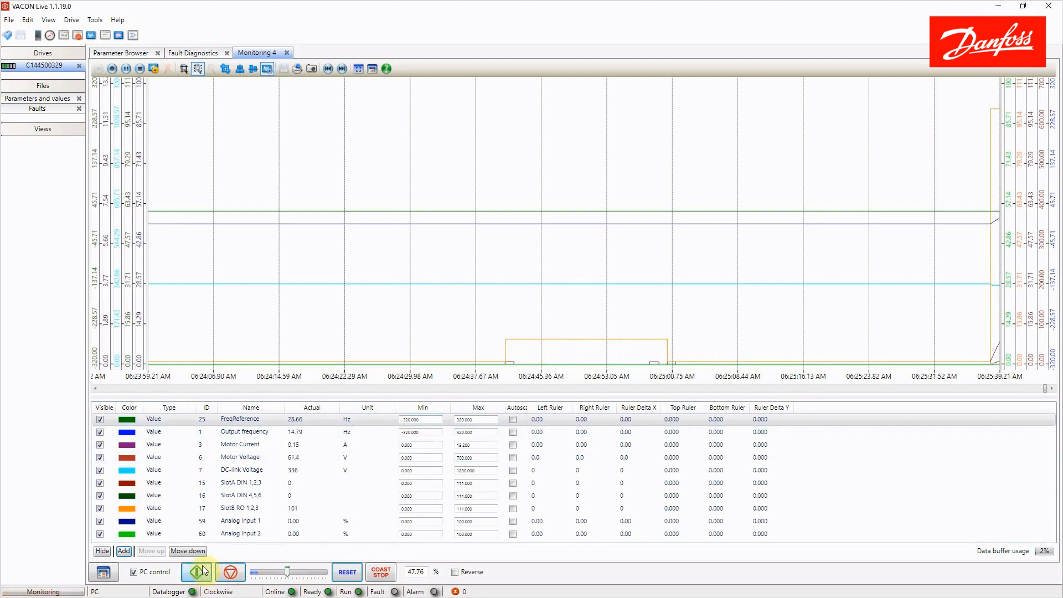
# - Hide FreqReference, Output frequency, Motor Current, Motor Voltage, SlotA DIN 4,5,6, SlotB RO 1,2,3, and Analog Inputs 1 and 2 from the graph
pyautogui.click(171, 424)
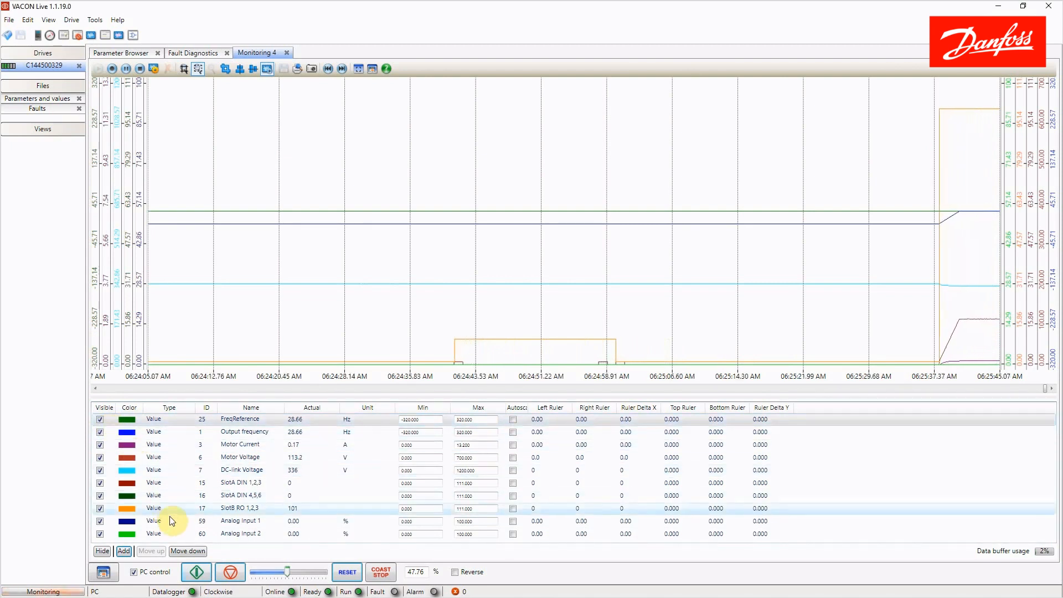
pyautogui.click(101, 421)
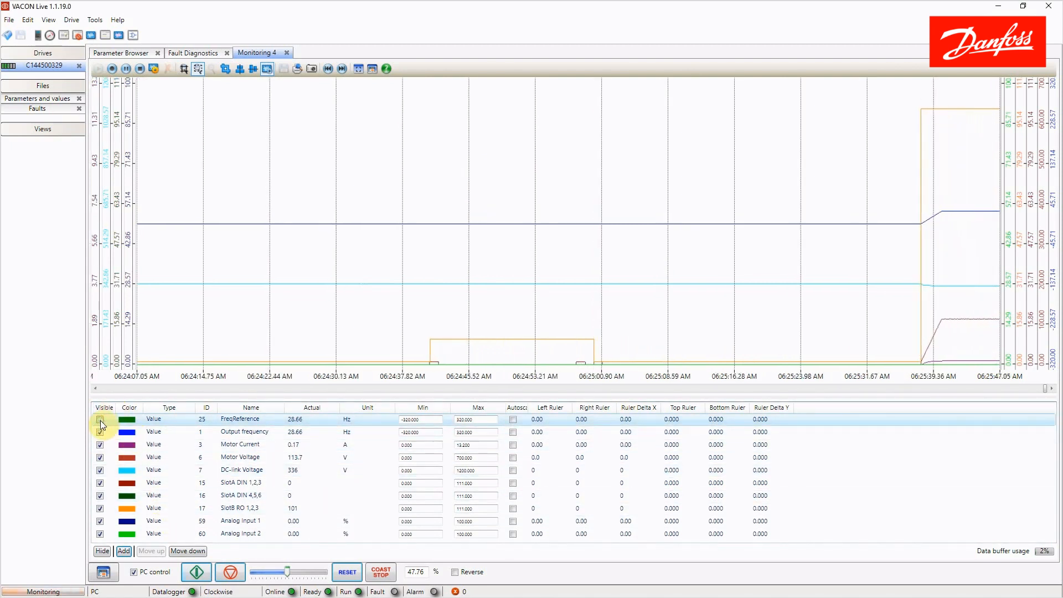
pyautogui.click(98, 433)
pyautogui.click(100, 446)
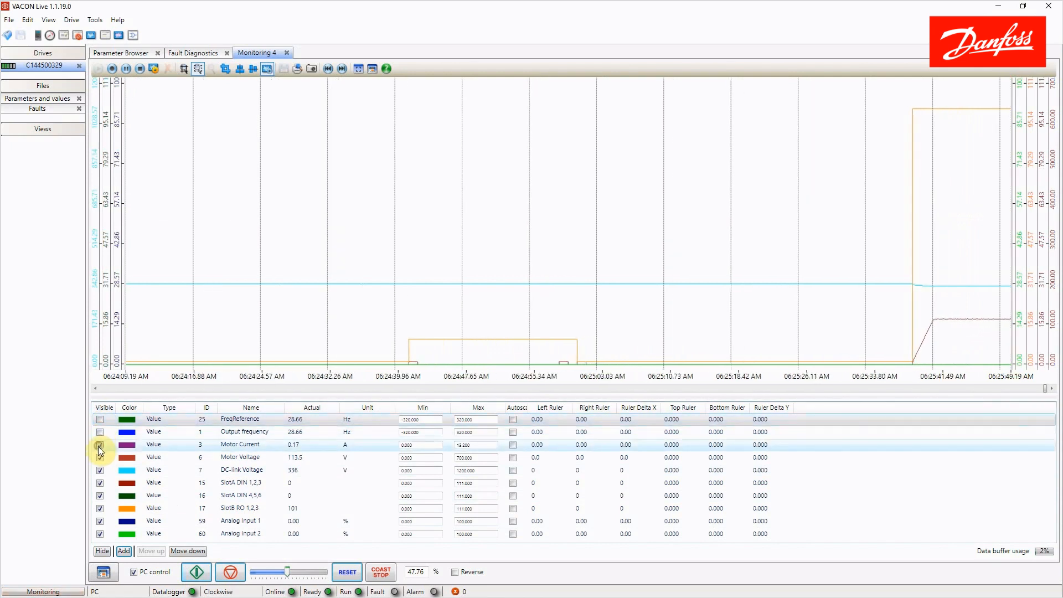
pyautogui.click(98, 459)
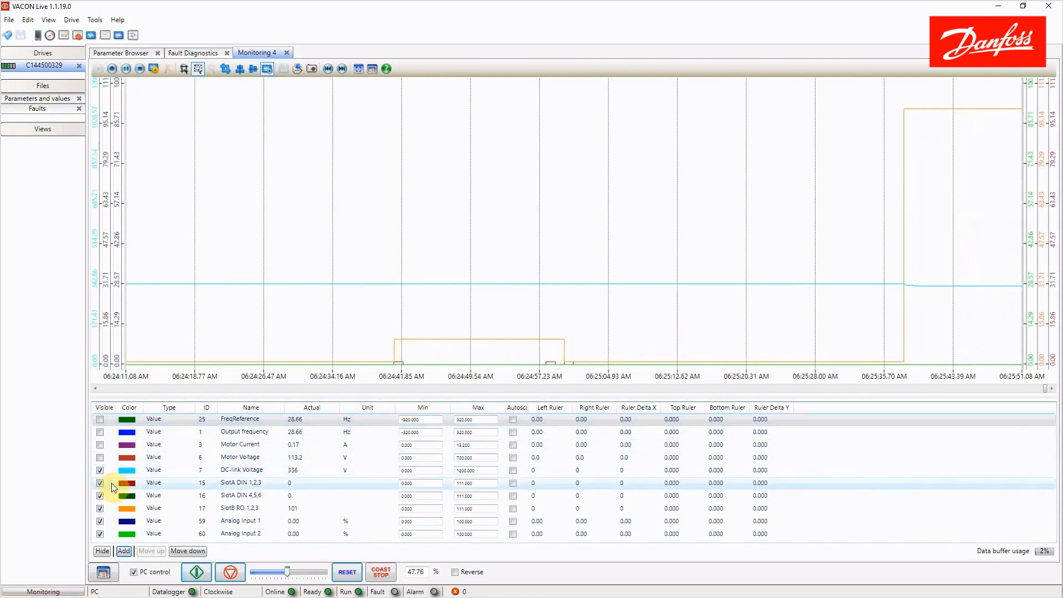
pyautogui.click(102, 493)
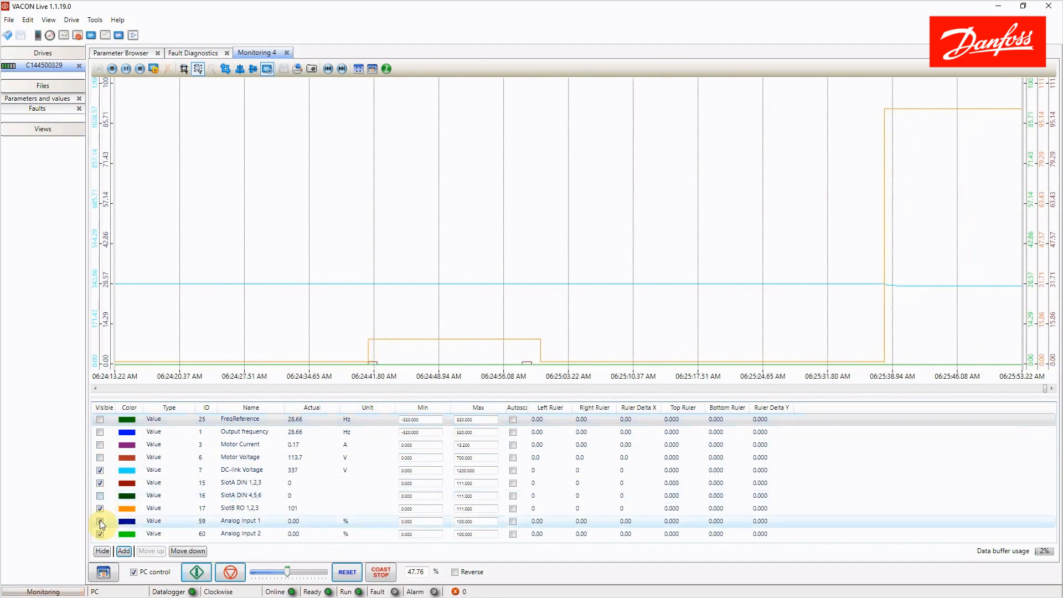
pyautogui.click(101, 507)
pyautogui.click(98, 521)
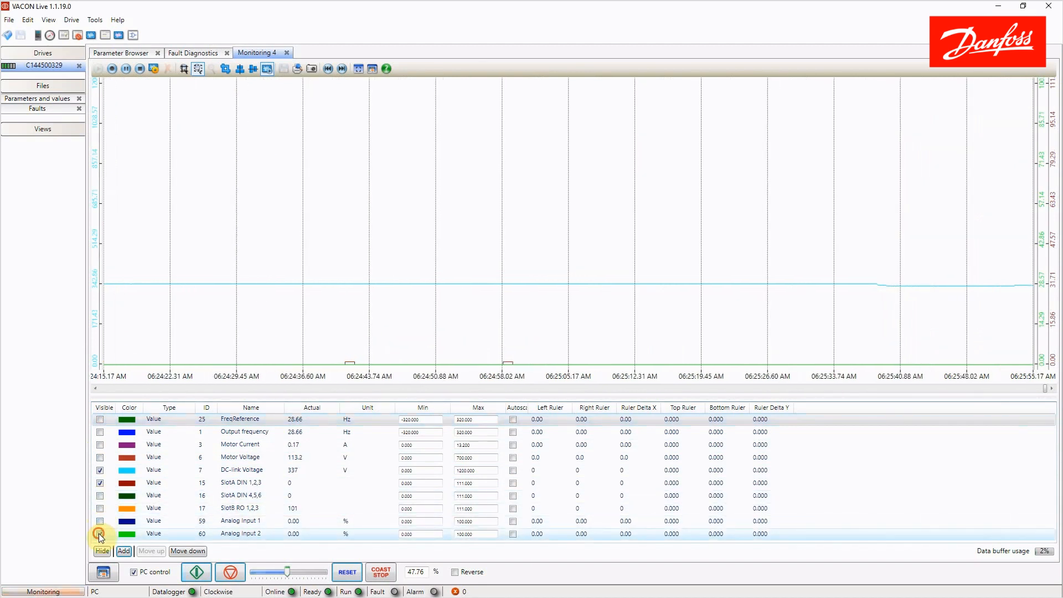
pyautogui.click(100, 531)
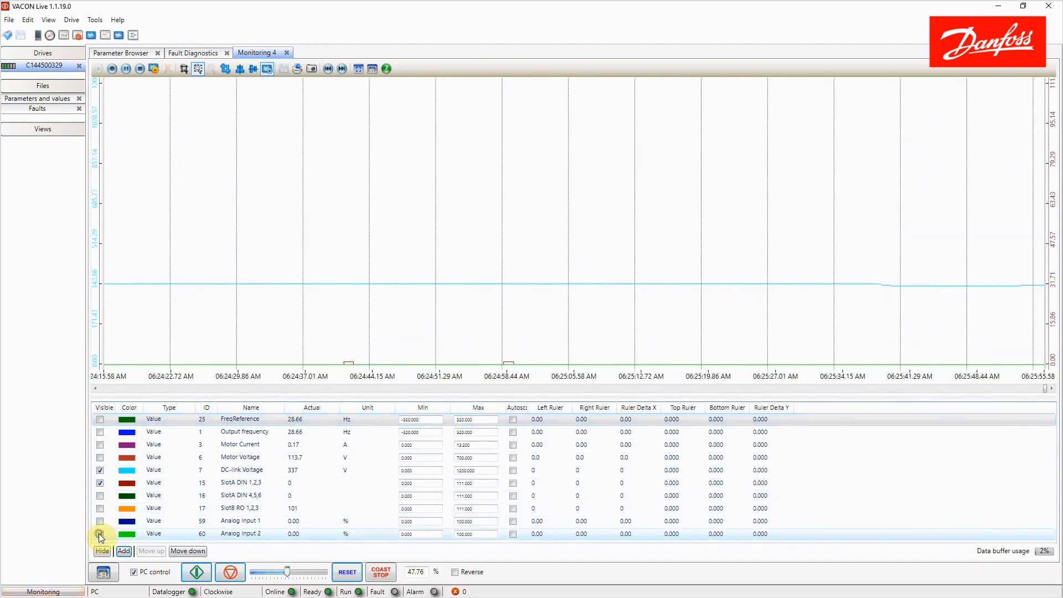
# - Show FreqReference and Output frequency in the monitoring graph again
pyautogui.click(101, 419)
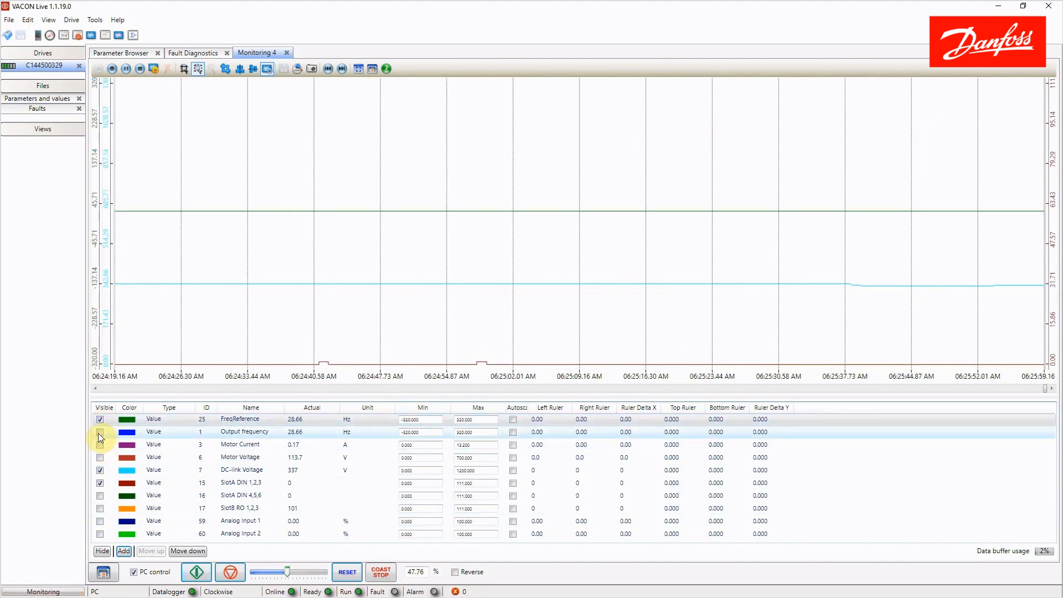
pyautogui.click(99, 433)
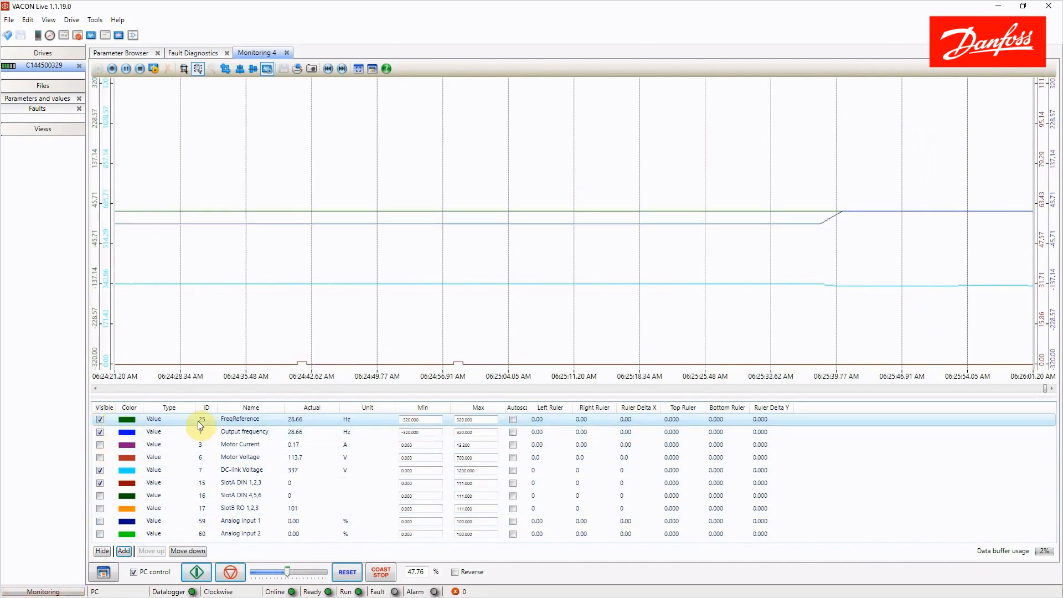
# - Remove FreqReference, Output frequency, Motor Current, Motor Voltage and DC-link Voltage from the Monitoring 4 signal list
pyautogui.rightClick(174, 422)
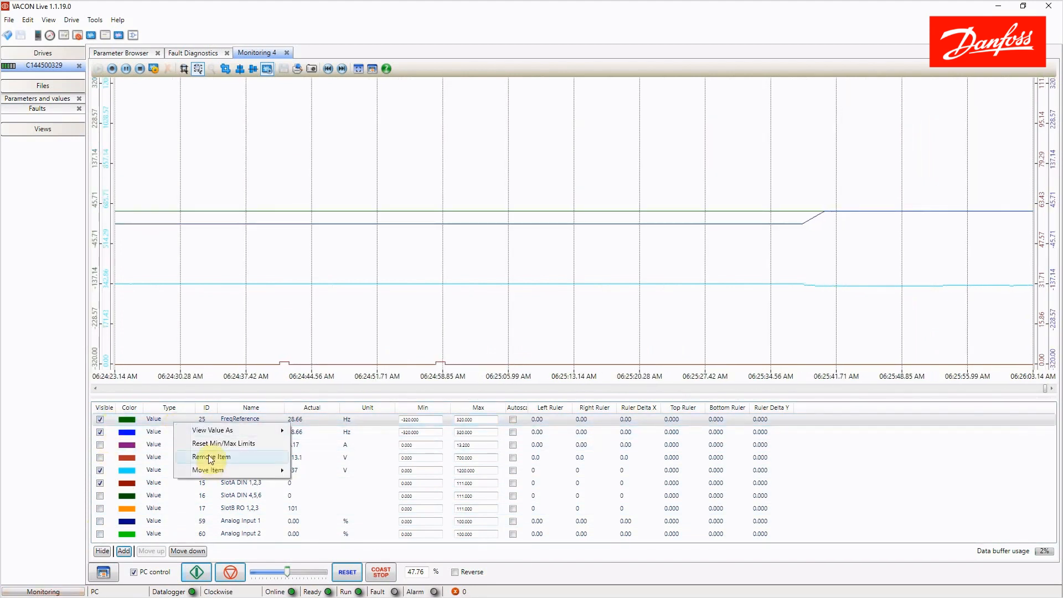
pyautogui.click(210, 457)
pyautogui.rightClick(177, 420)
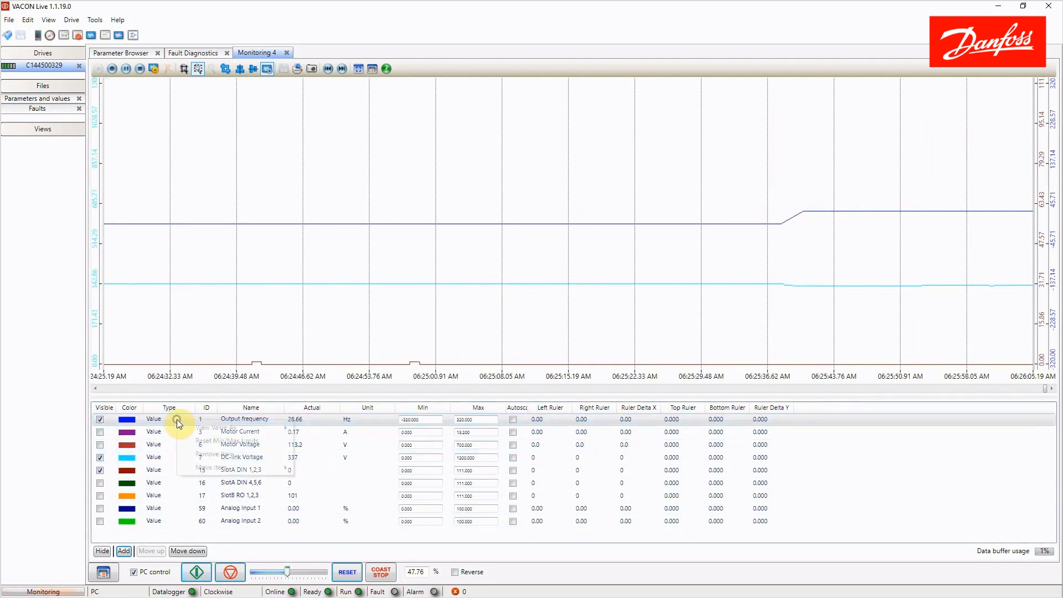
pyautogui.click(213, 457)
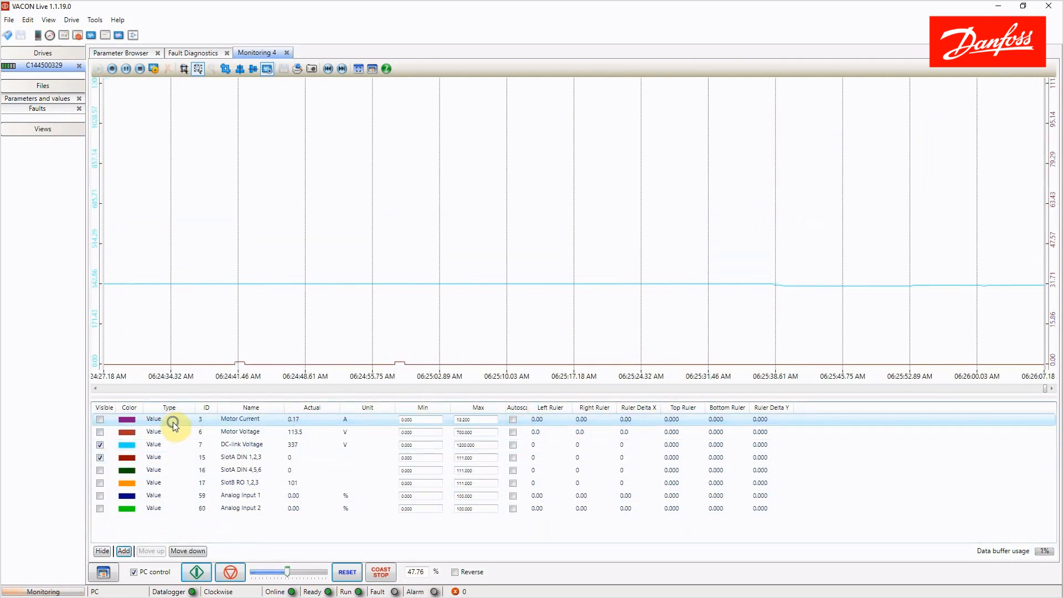
pyautogui.rightClick(173, 421)
pyautogui.click(213, 450)
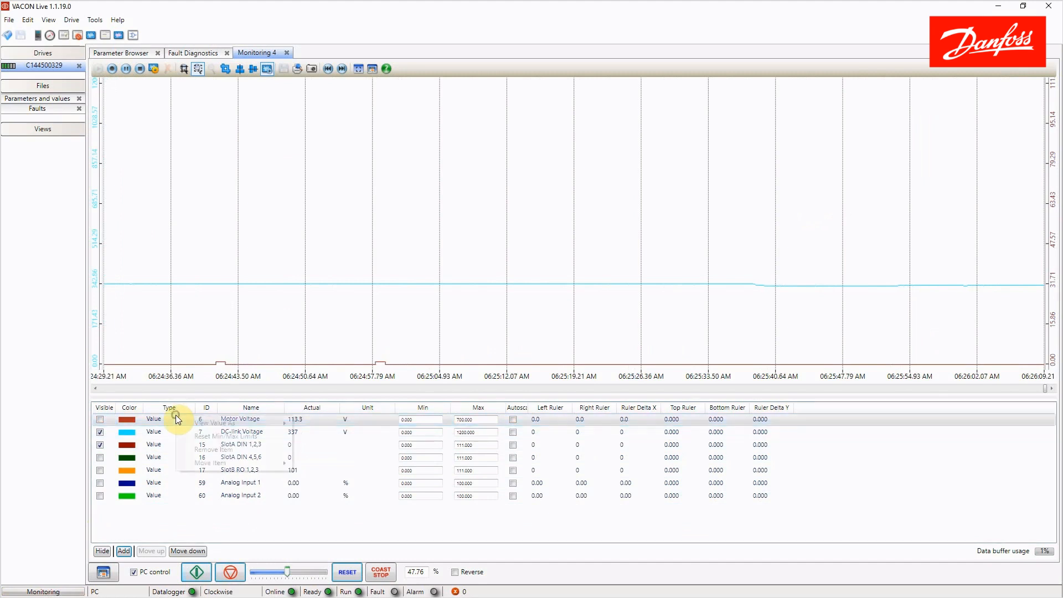
pyautogui.rightClick(175, 416)
pyautogui.click(210, 449)
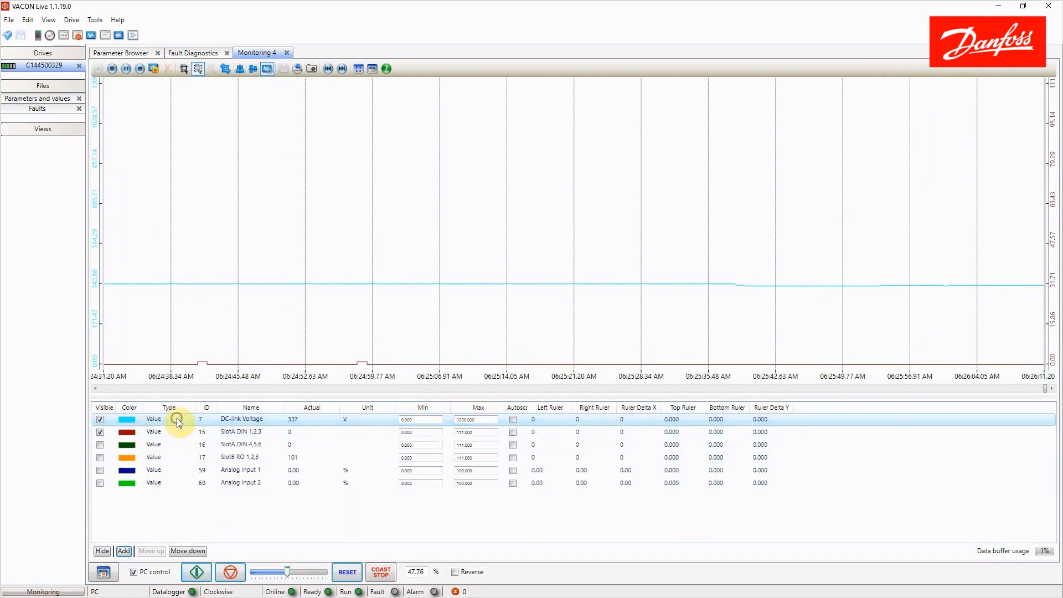
pyautogui.rightClick(177, 417)
pyautogui.click(210, 454)
# - Remove SlotA DIN 1,2,3, SlotA DIN 4,5,6, SlotB RO 1,2,3, Analog Input 1 and Analog Input 2 from the signal list
pyautogui.rightClick(176, 420)
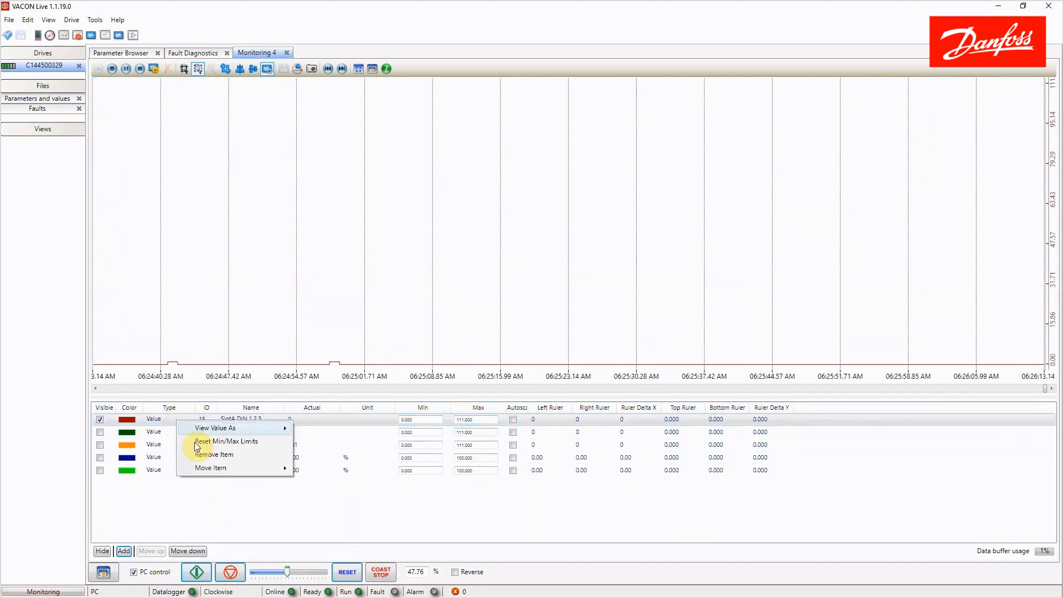
pyautogui.click(206, 460)
pyautogui.rightClick(175, 418)
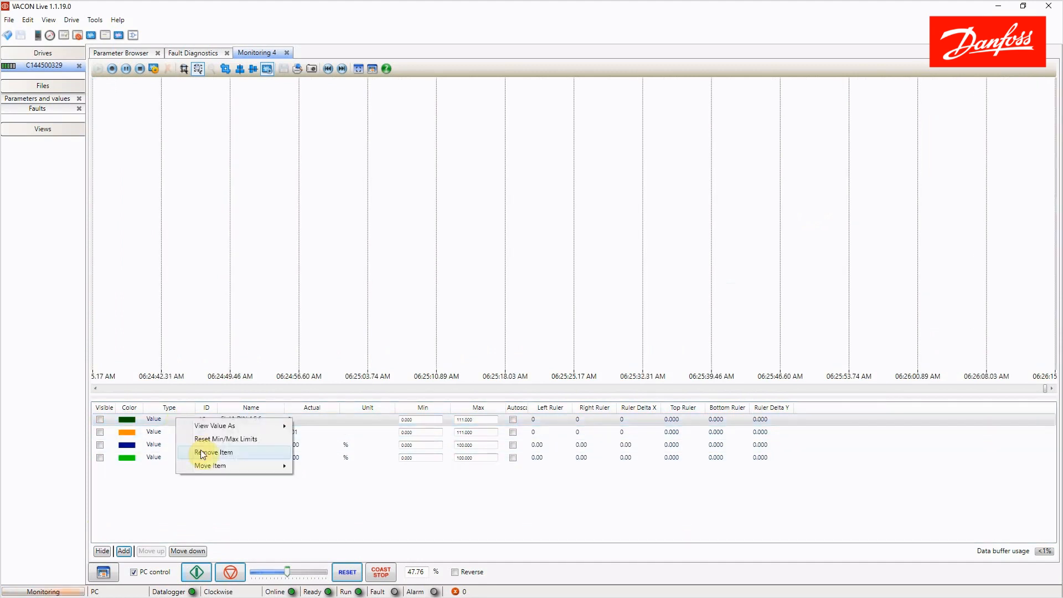
pyautogui.click(199, 453)
pyautogui.rightClick(179, 420)
pyautogui.click(199, 455)
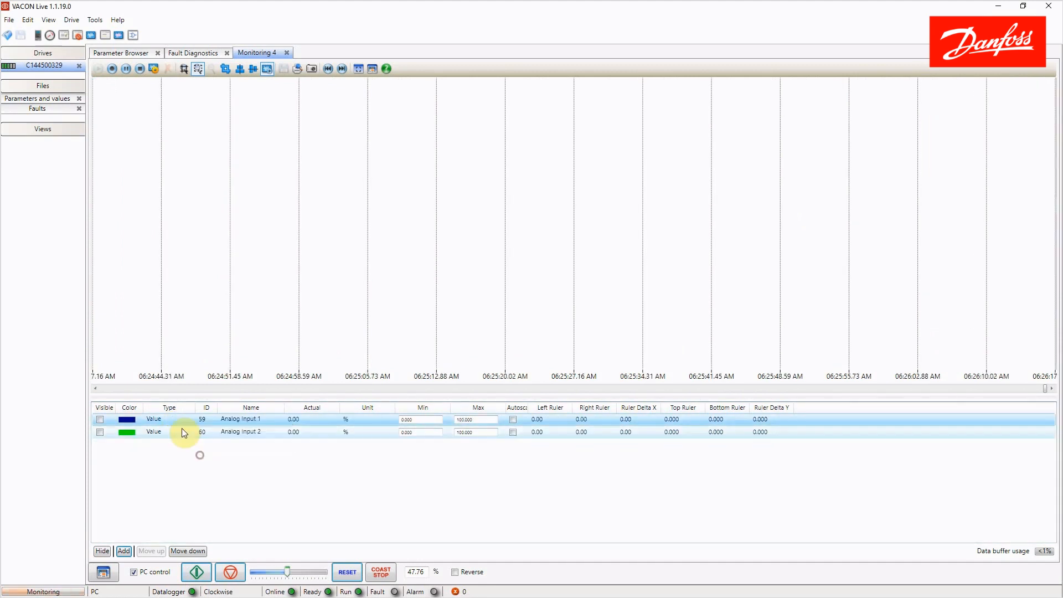
pyautogui.rightClick(181, 421)
pyautogui.click(201, 455)
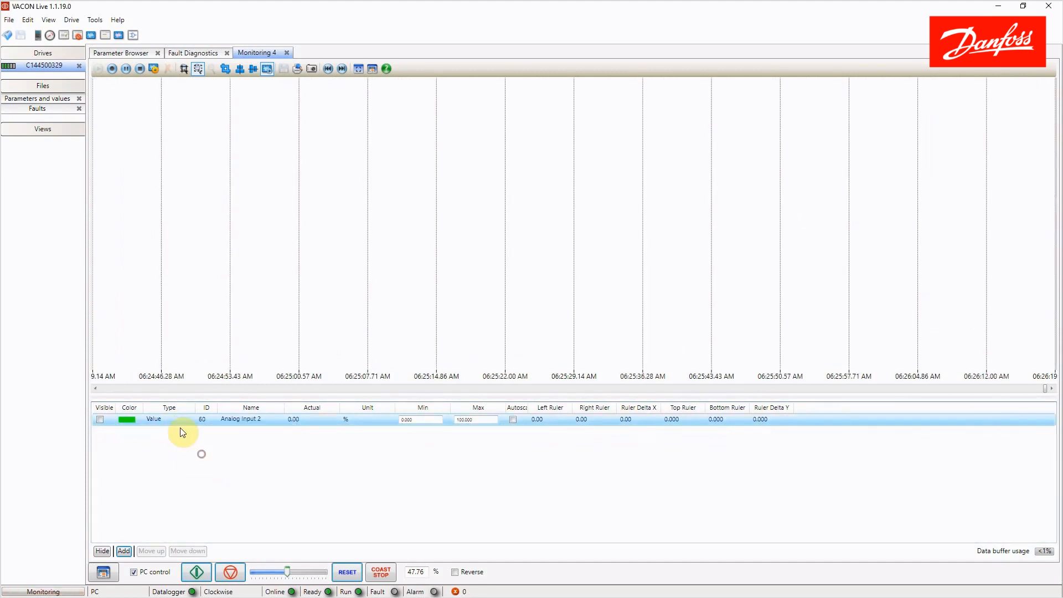
pyautogui.rightClick(178, 420)
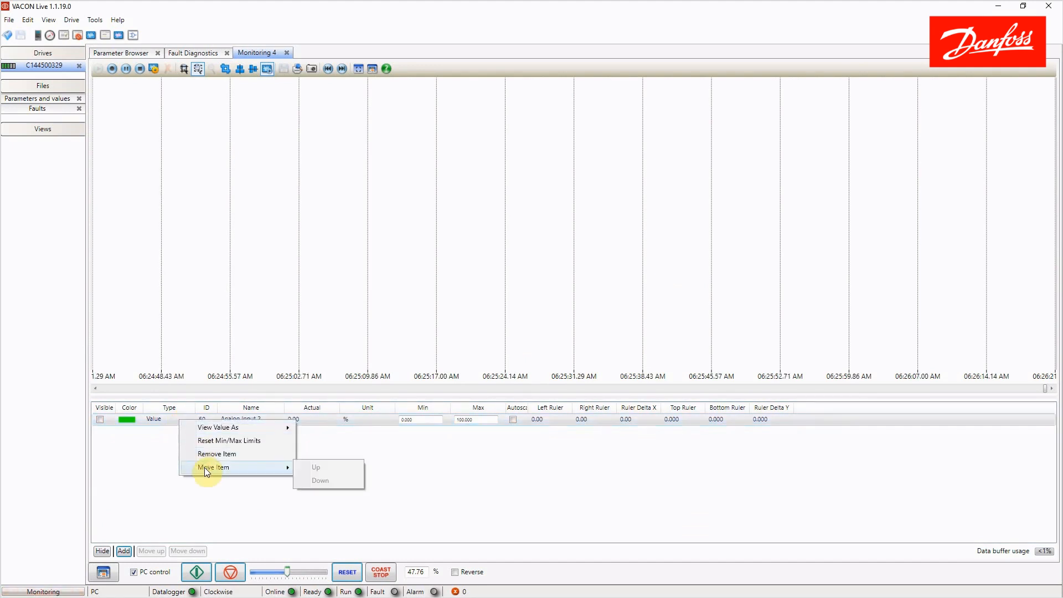
pyautogui.click(211, 455)
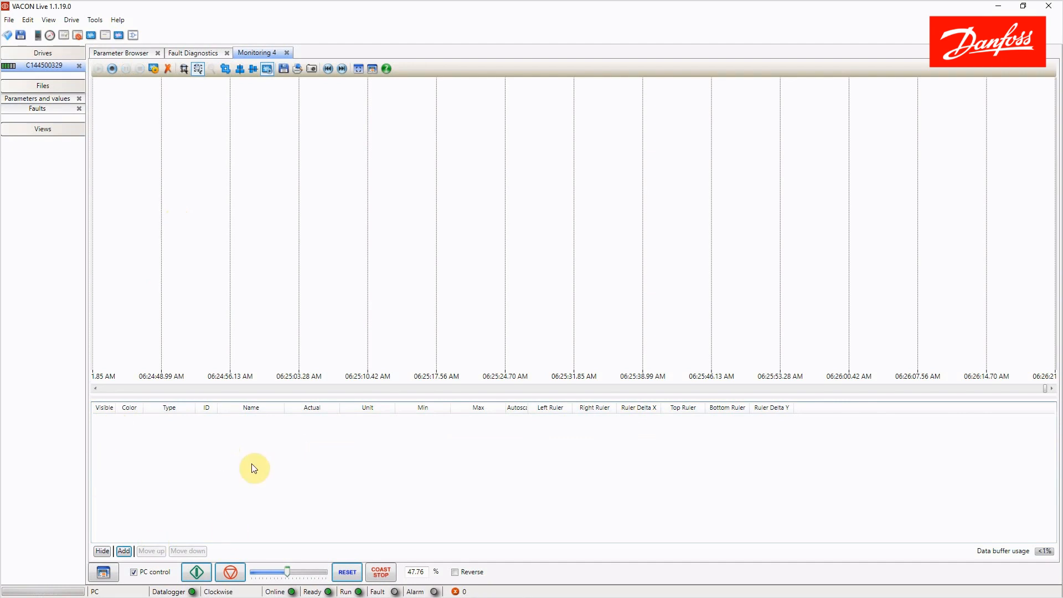
# - From the Multimonitor group in the Parameter Browser, add FreqReference and Output frequency to Monitoring 4
pyautogui.click(116, 56)
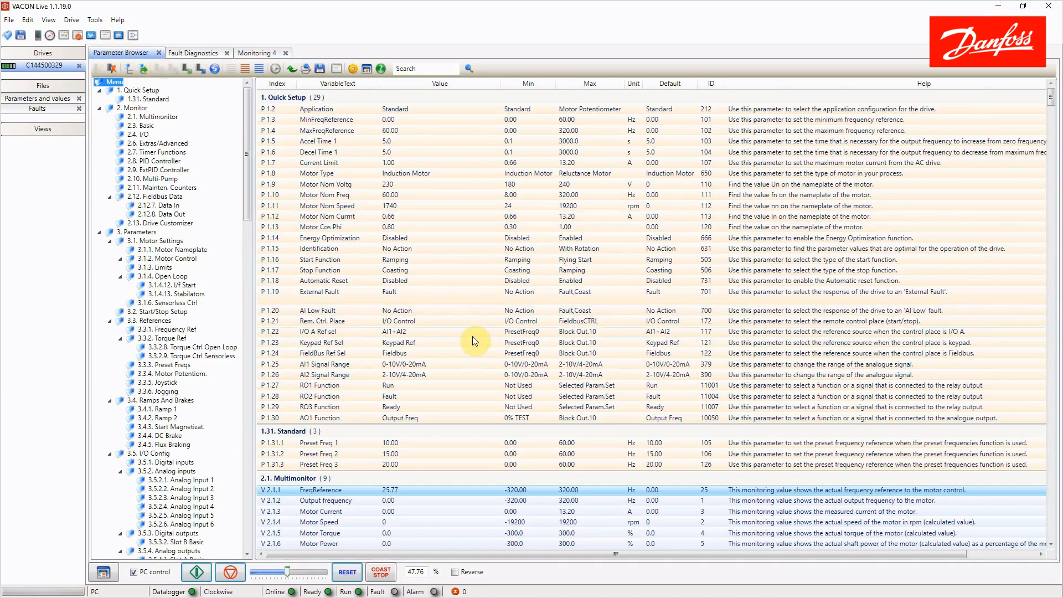
pyautogui.scroll(-4, 474, 338)
pyautogui.scroll(-2, 473, 337)
pyautogui.scroll(-3, 473, 337)
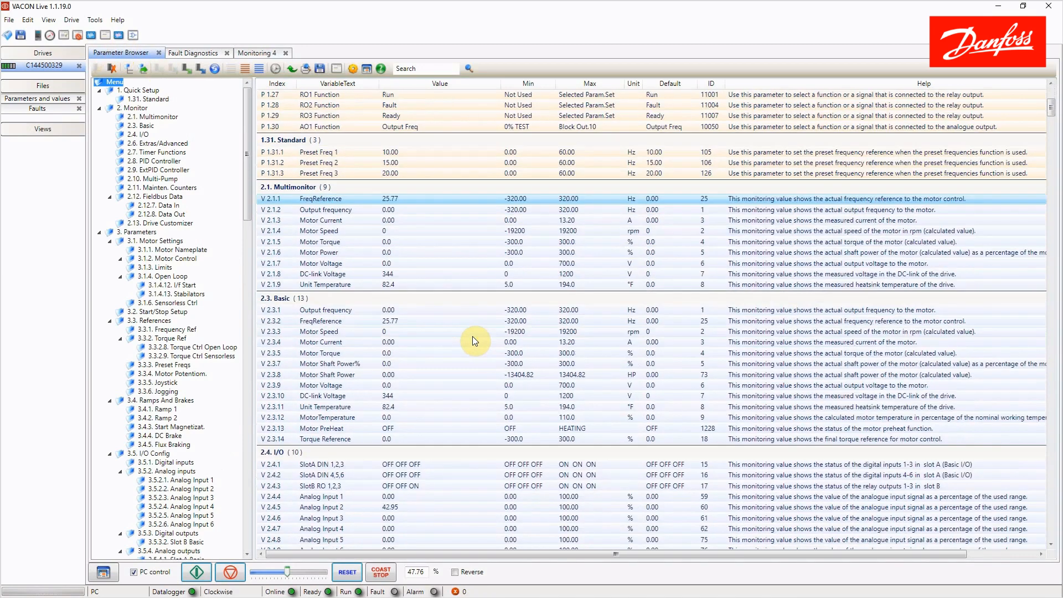
pyautogui.rightClick(313, 202)
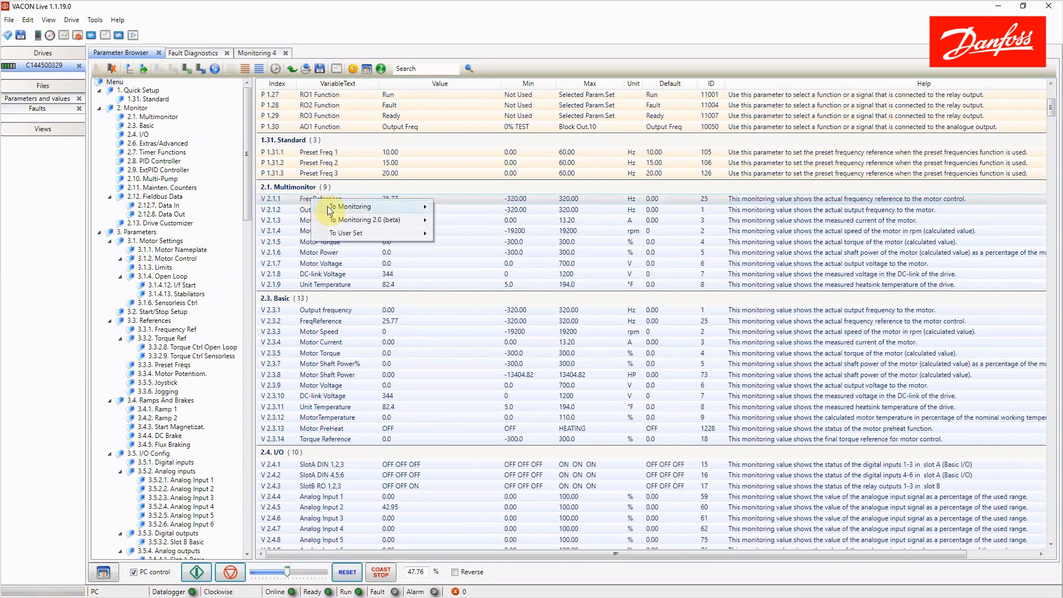
pyautogui.moveTo(331, 211)
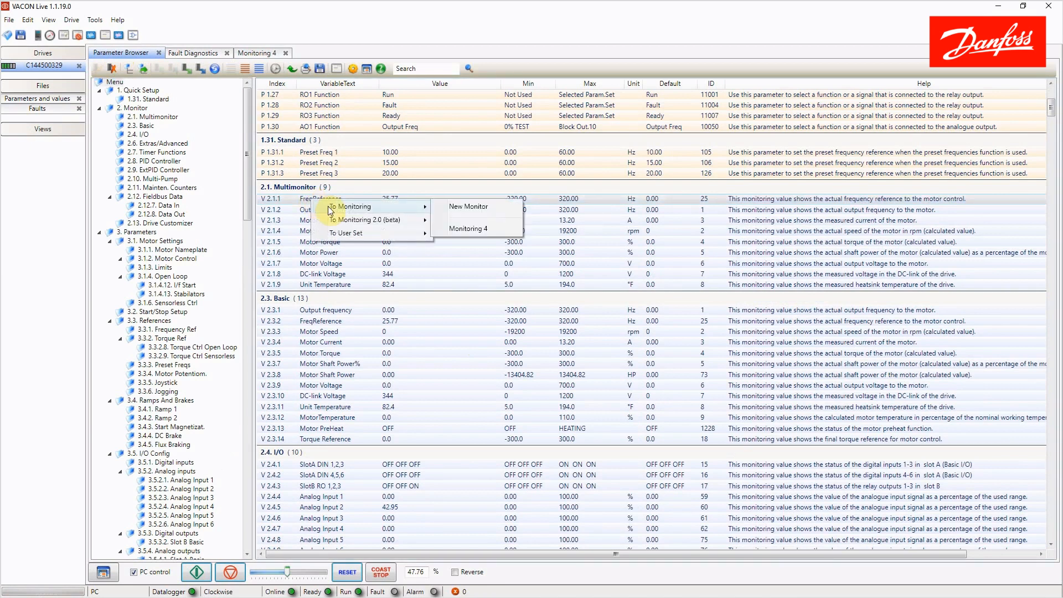
pyautogui.click(470, 229)
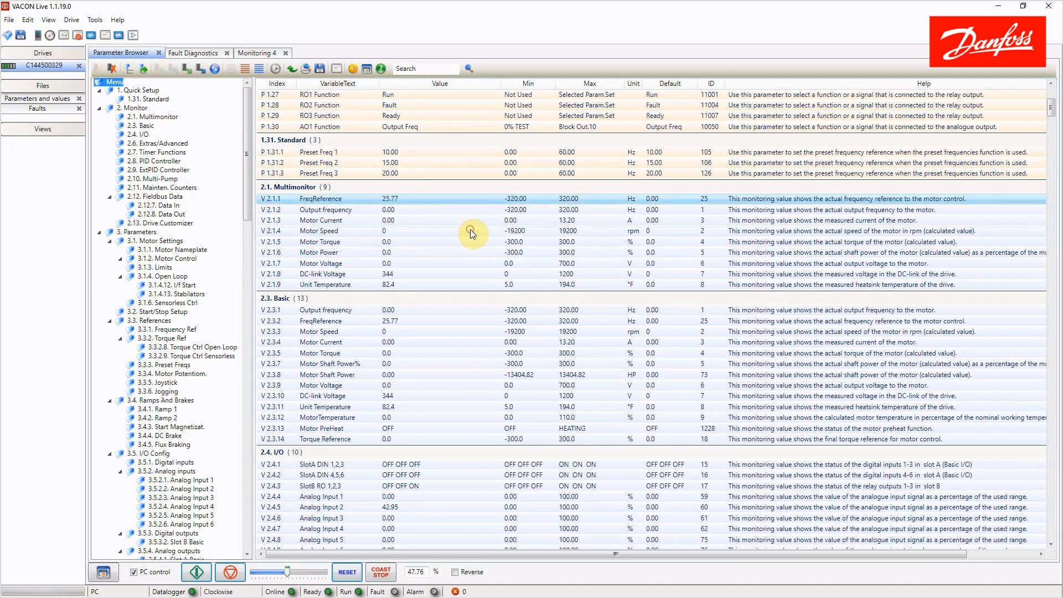
pyautogui.rightClick(327, 211)
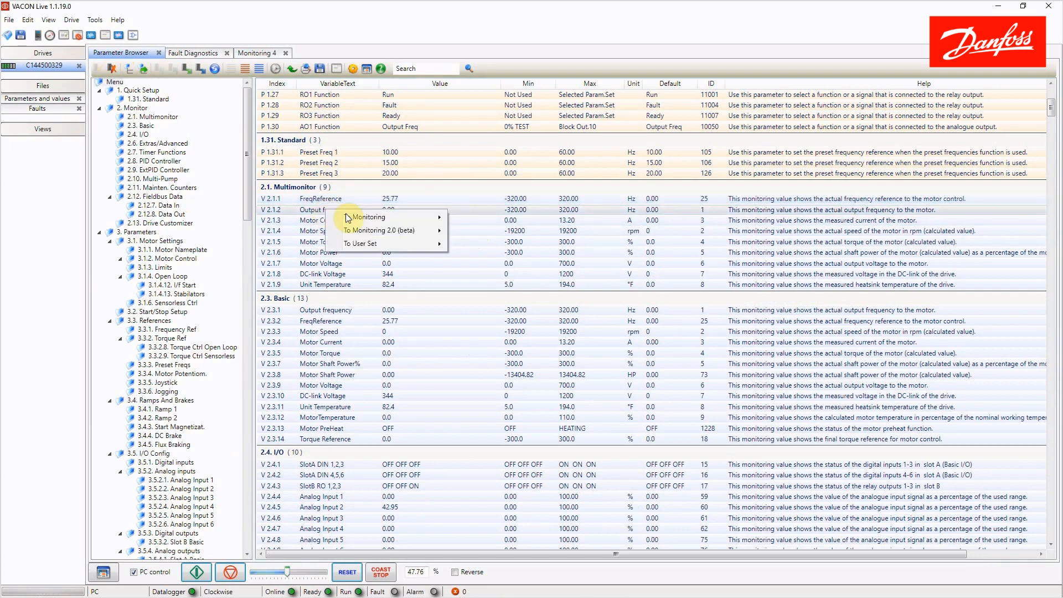
pyautogui.moveTo(370, 219)
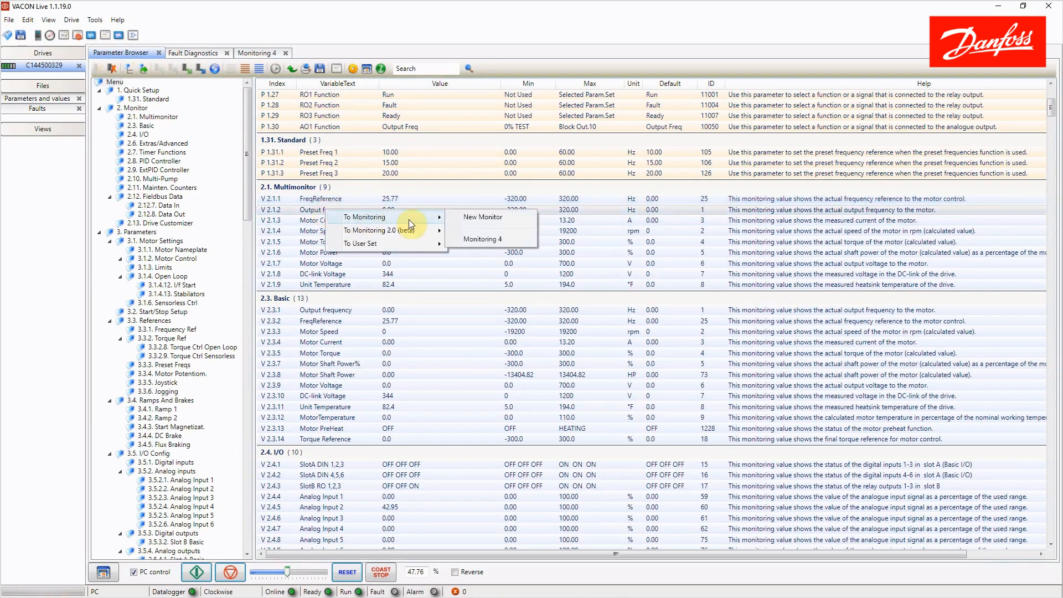
pyautogui.click(482, 240)
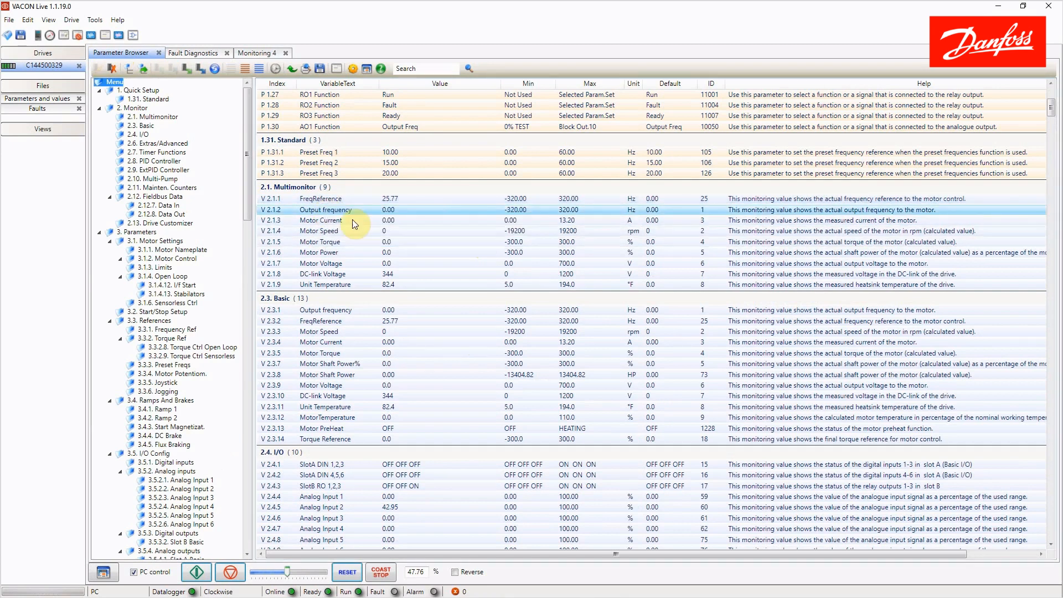
# - Add Motor Current, Motor Voltage and DC-link Voltage from the Multimonitor group to Monitoring 4
pyautogui.rightClick(324, 224)
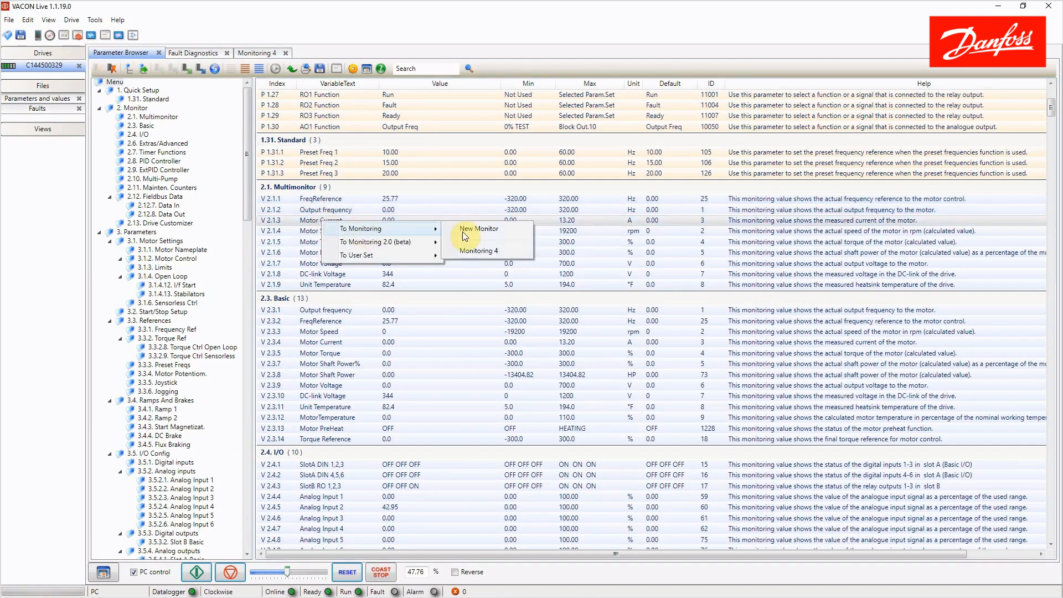
pyautogui.click(469, 252)
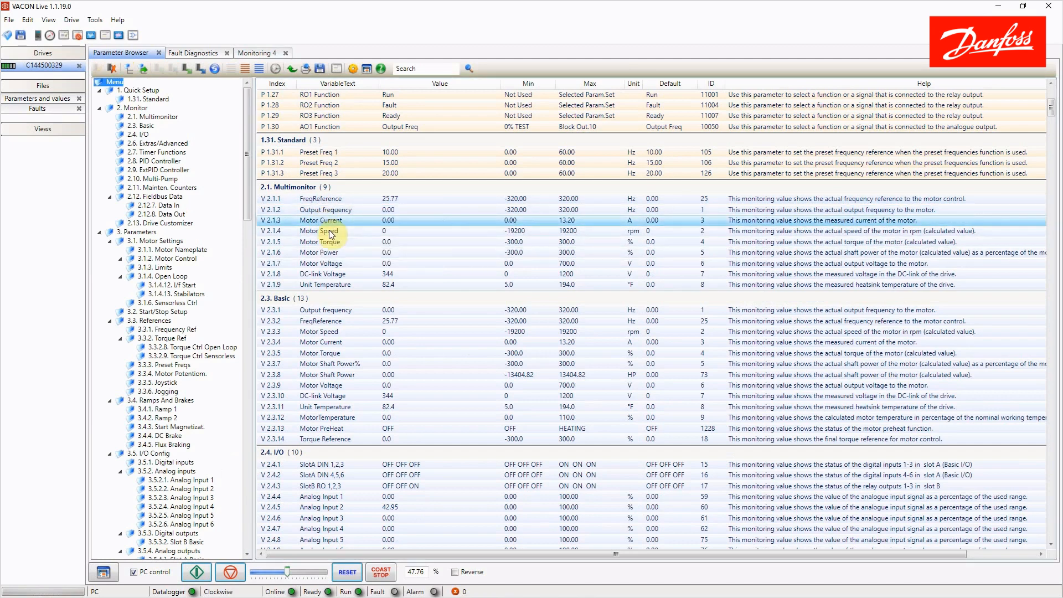
pyautogui.rightClick(325, 269)
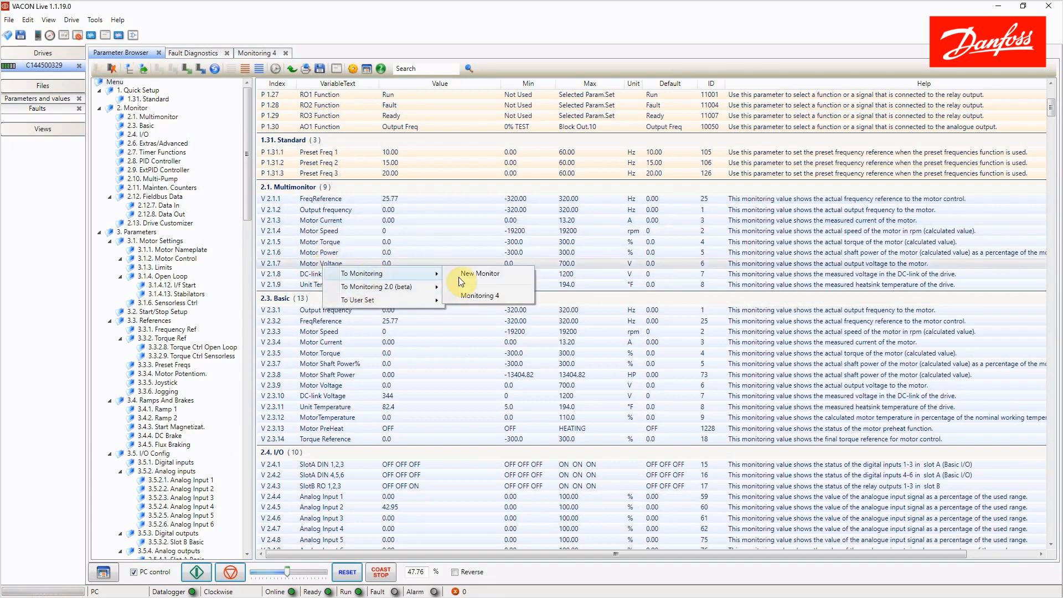
pyautogui.click(475, 294)
pyautogui.rightClick(339, 277)
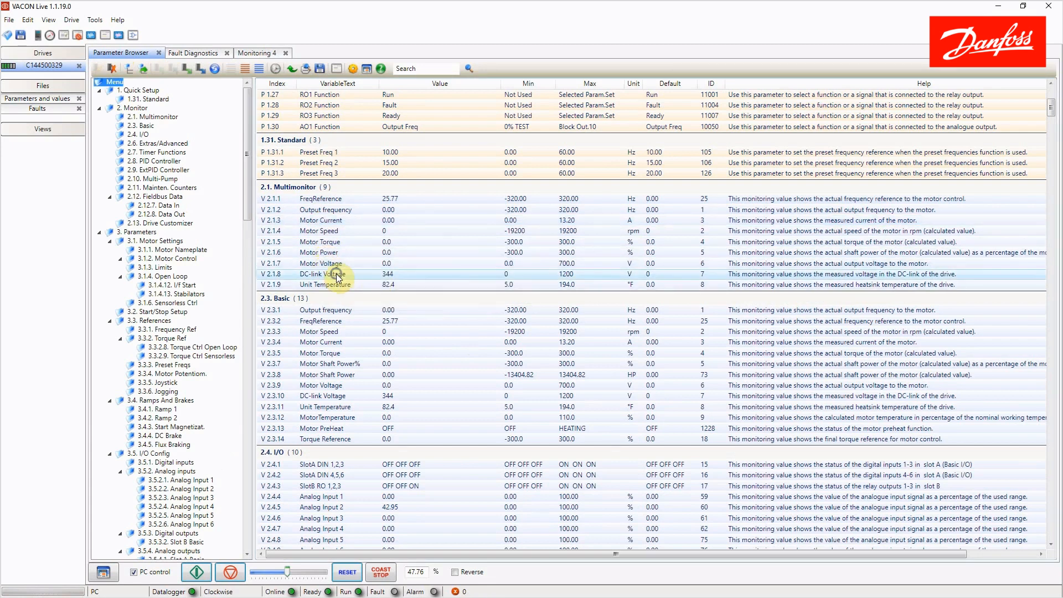
pyautogui.moveTo(399, 285)
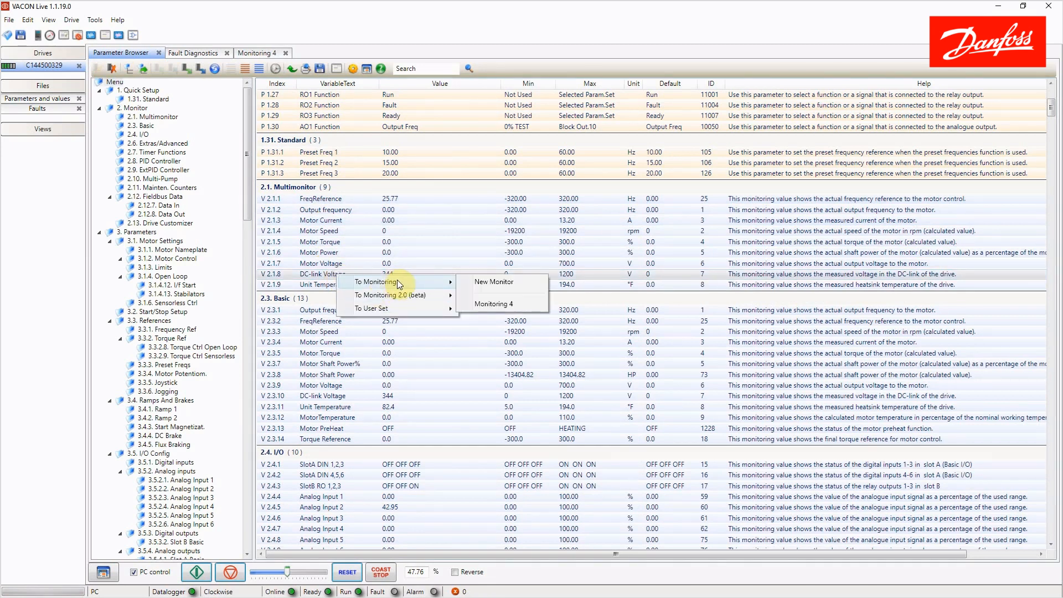
pyautogui.click(486, 304)
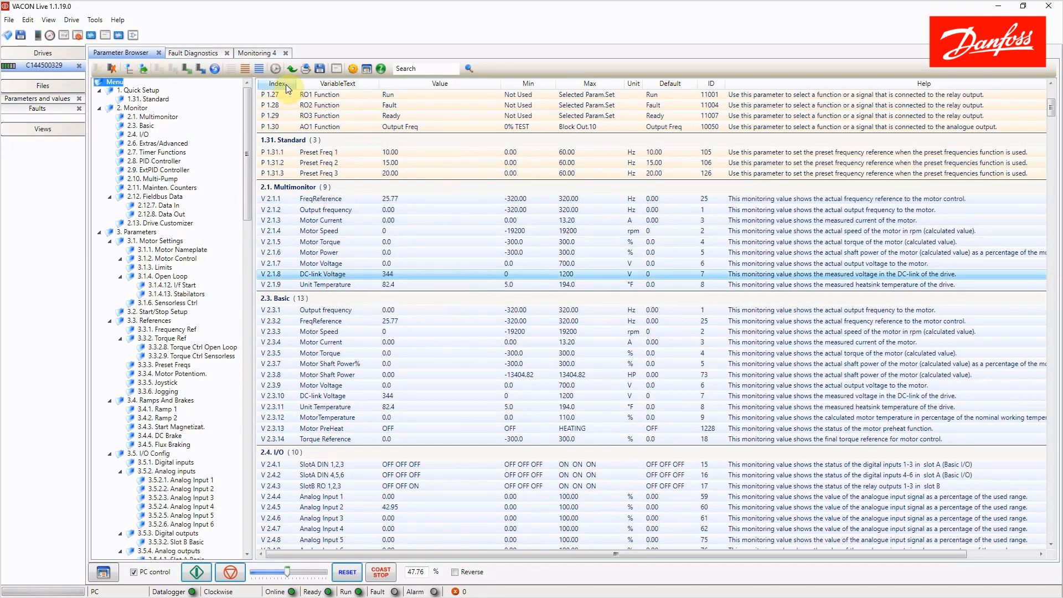
# - Start monitoring the added signals in Monitoring 4 and widen the Autoscale column to fit its full heading
pyautogui.click(251, 51)
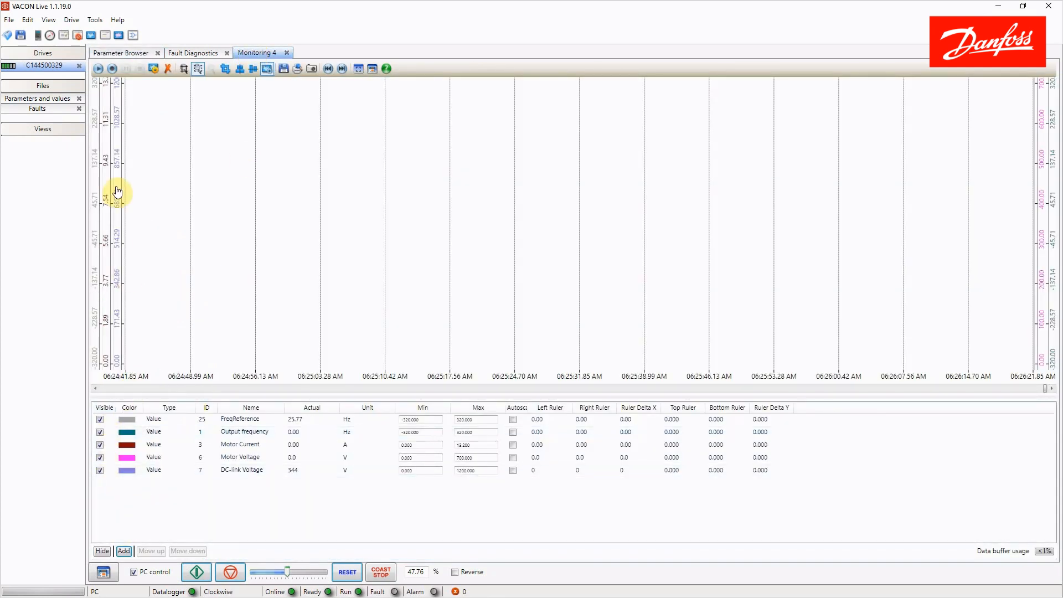
pyautogui.click(98, 71)
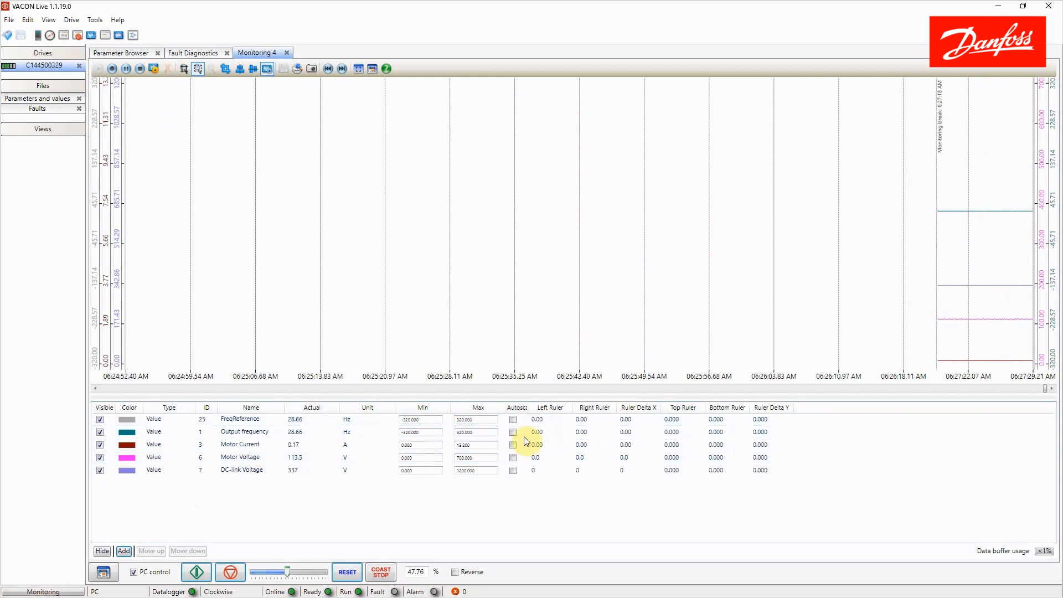
pyautogui.moveTo(528, 410); pyautogui.dragTo(550, 409)
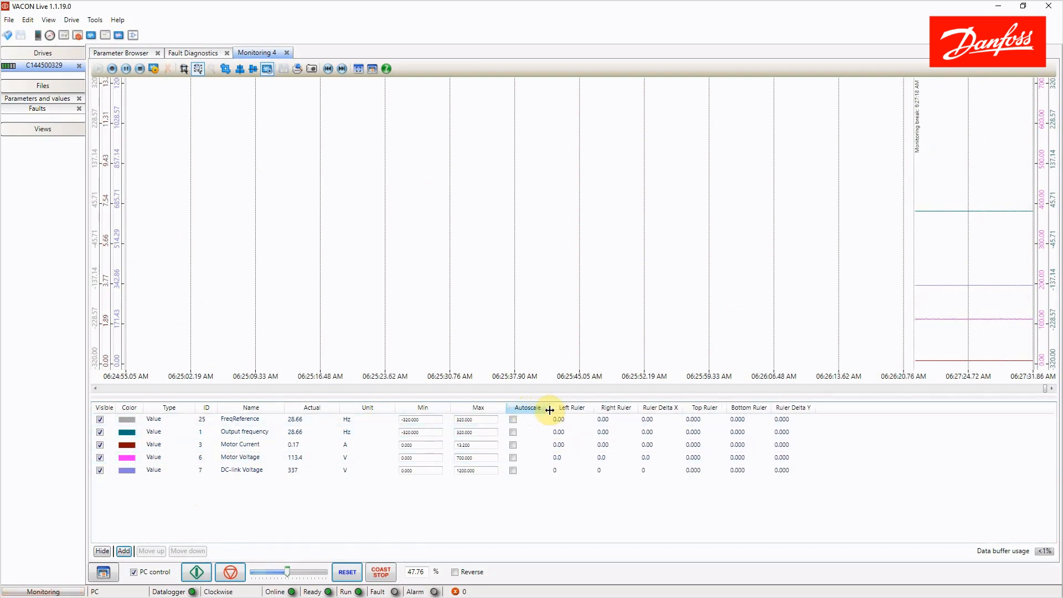
# - Turn on autoscaling for FreqReference, Output frequency, Motor Current, Motor Voltage and DC-link Voltage
pyautogui.click(511, 419)
pyautogui.click(512, 432)
pyautogui.click(513, 445)
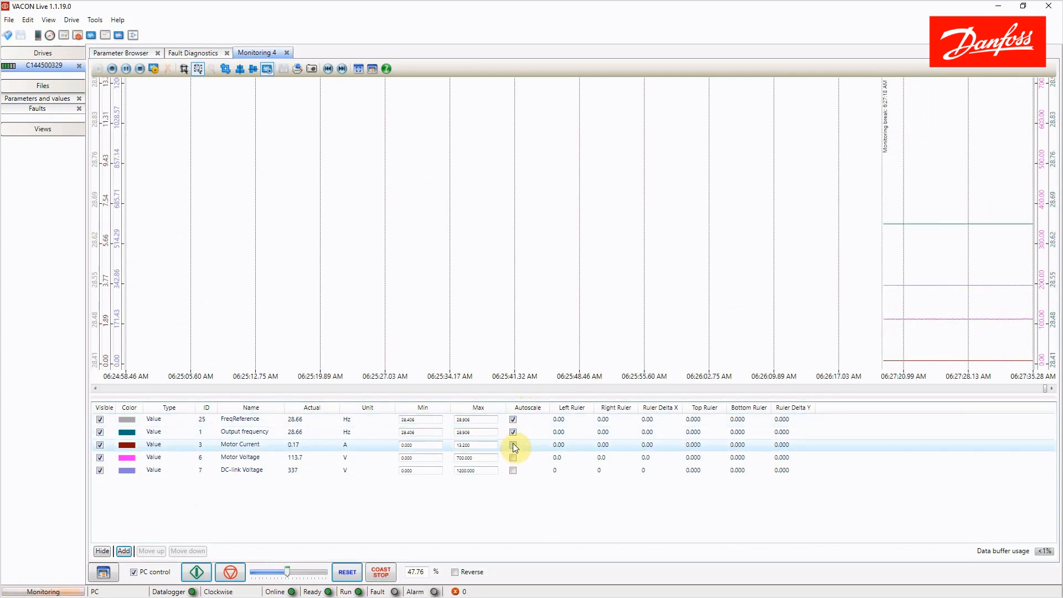
pyautogui.click(512, 458)
pyautogui.click(512, 471)
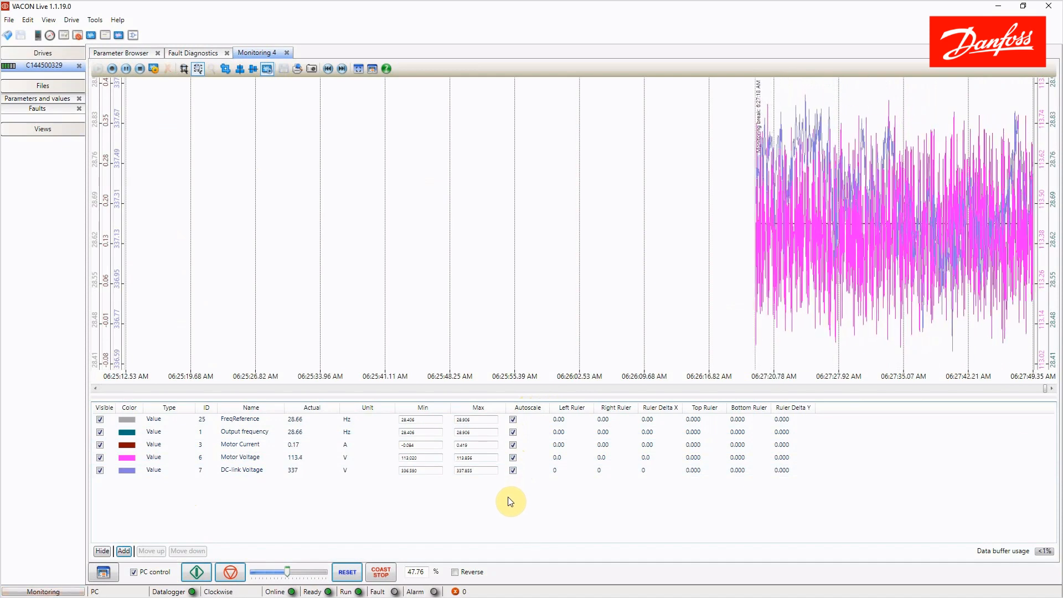
# - Turn autoscaling back off for all five monitored signals
pyautogui.click(513, 470)
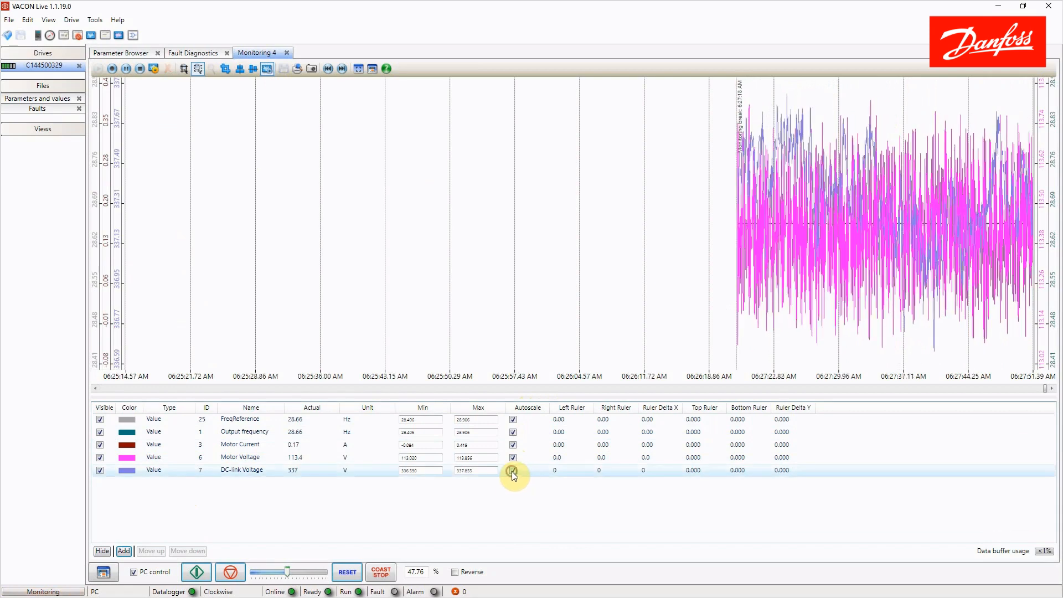
pyautogui.click(513, 446)
pyautogui.click(514, 432)
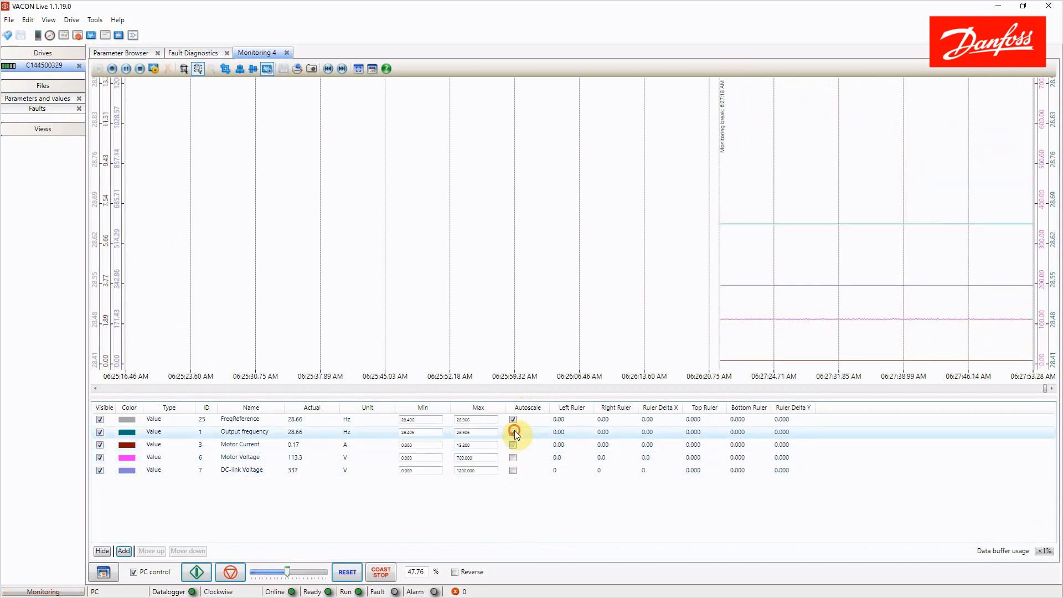
pyautogui.click(513, 420)
pyautogui.click(540, 470)
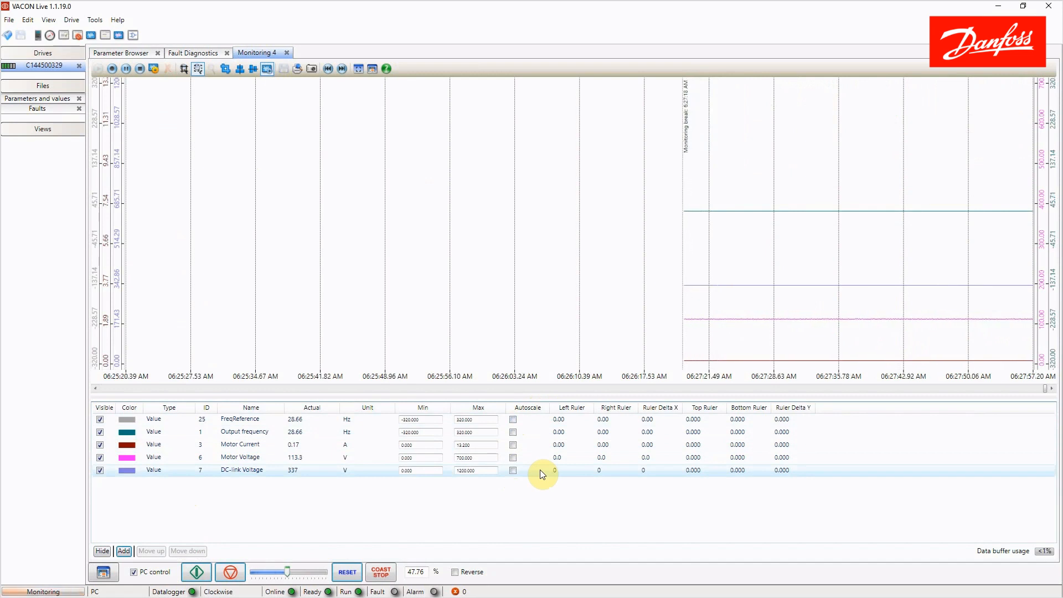
# - Turn on autoscaling for the Motor Voltage signal and turn it back off
pyautogui.click(513, 458)
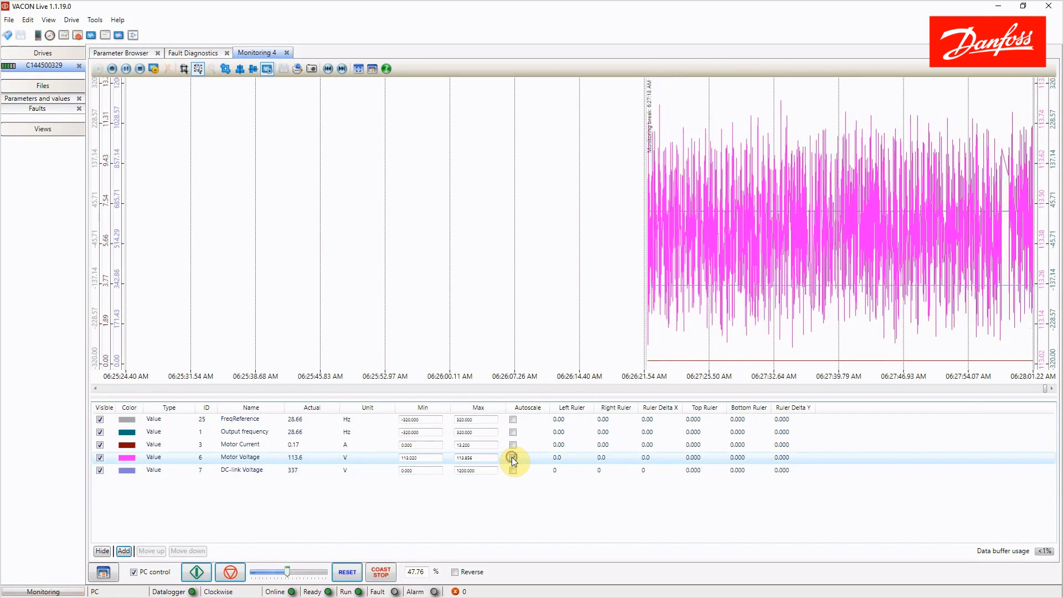
pyautogui.click(513, 458)
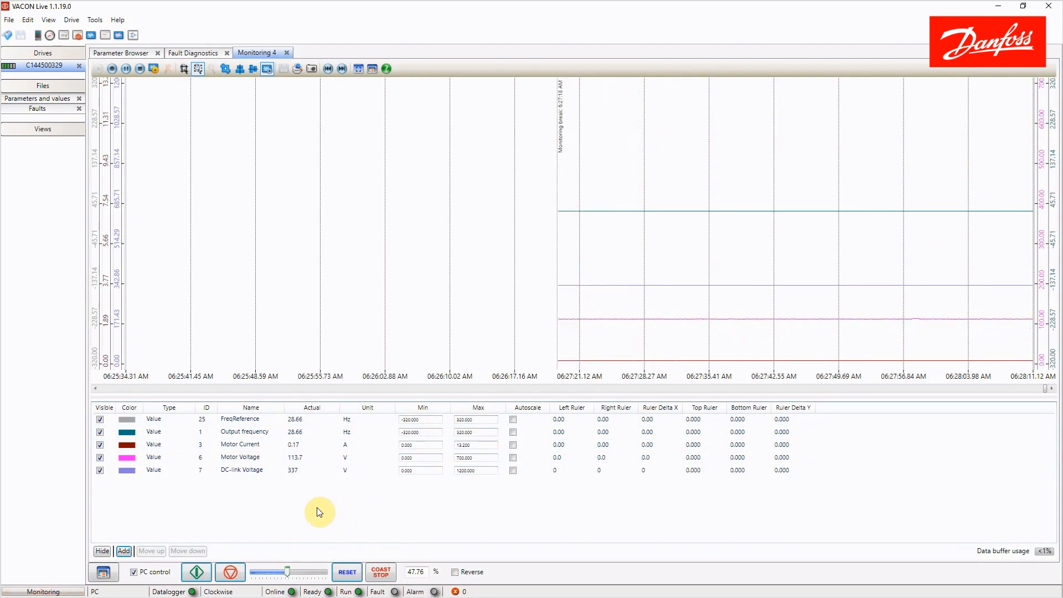
# - Return to the Monitoring 4 trend and reset the drive's active external fault
pyautogui.click(353, 578)
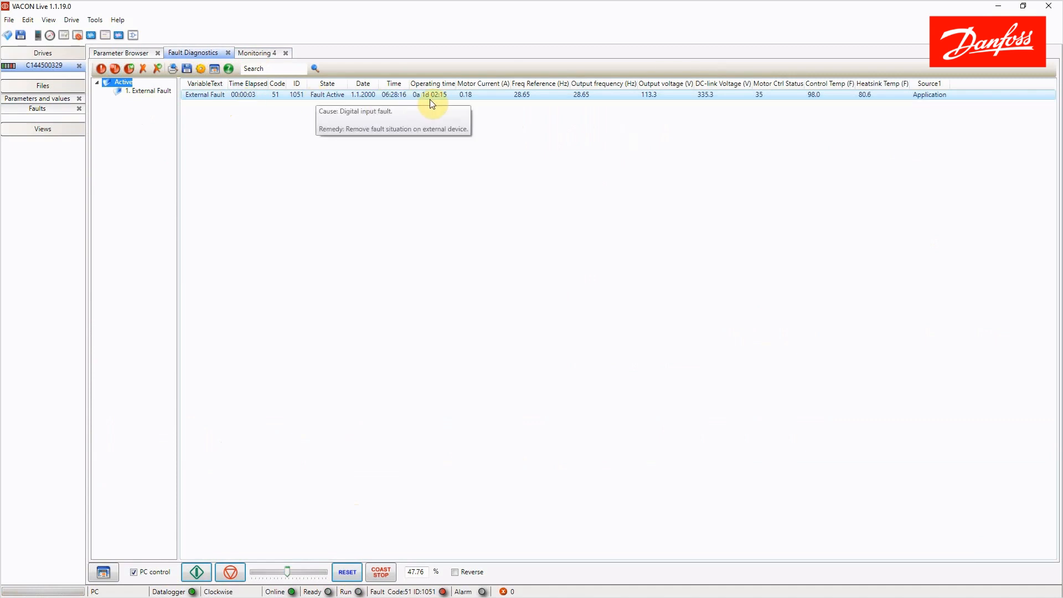
pyautogui.click(259, 53)
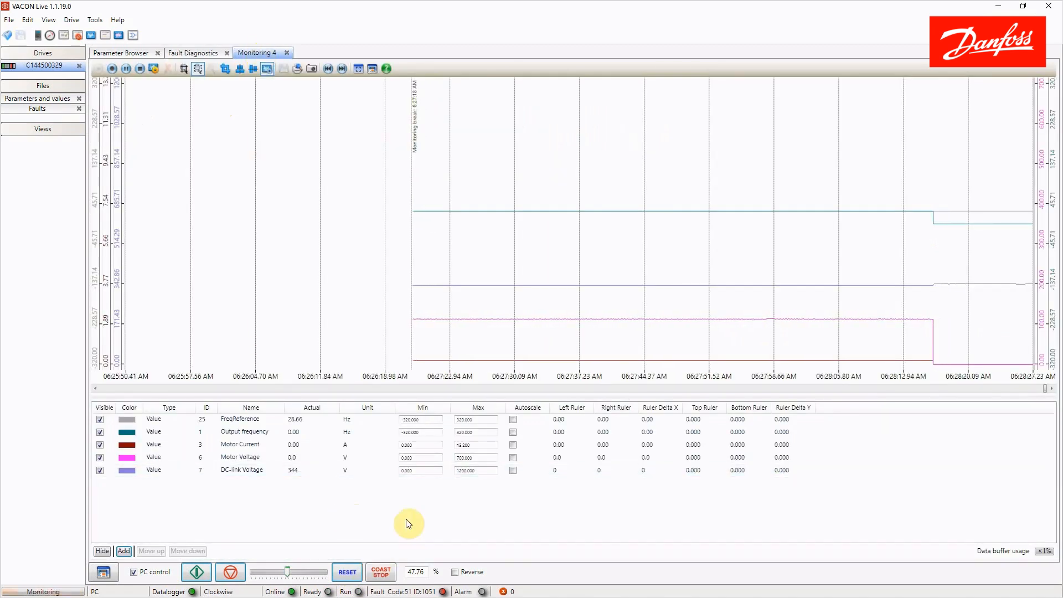
pyautogui.click(344, 573)
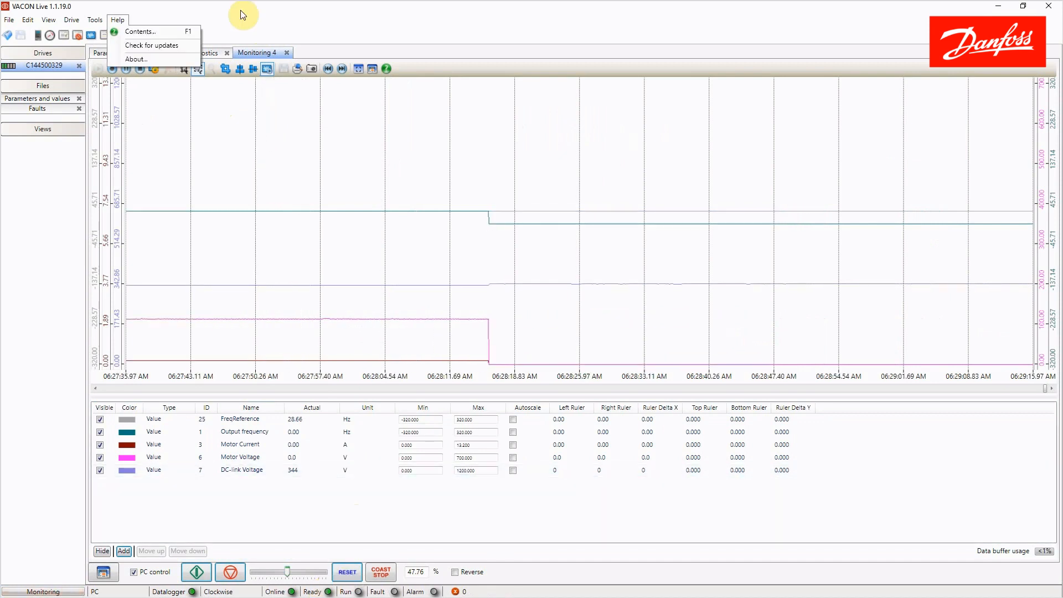
# - Open the help contents and browse the Edit menu, Compare, monitoring Toolbar and Datalogger topics
pyautogui.click(142, 33)
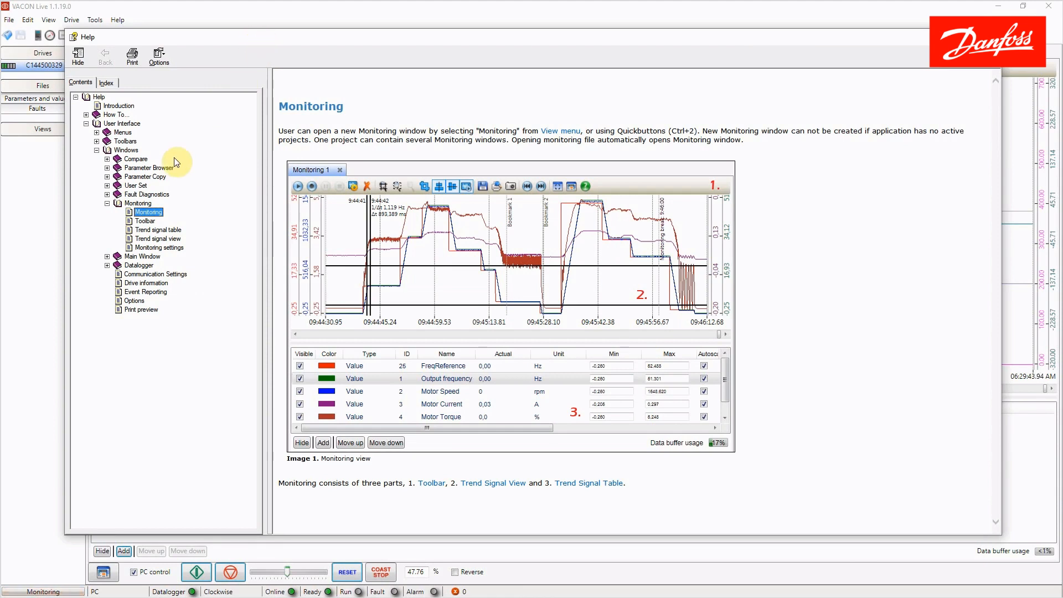
pyautogui.click(96, 132)
pyautogui.click(129, 151)
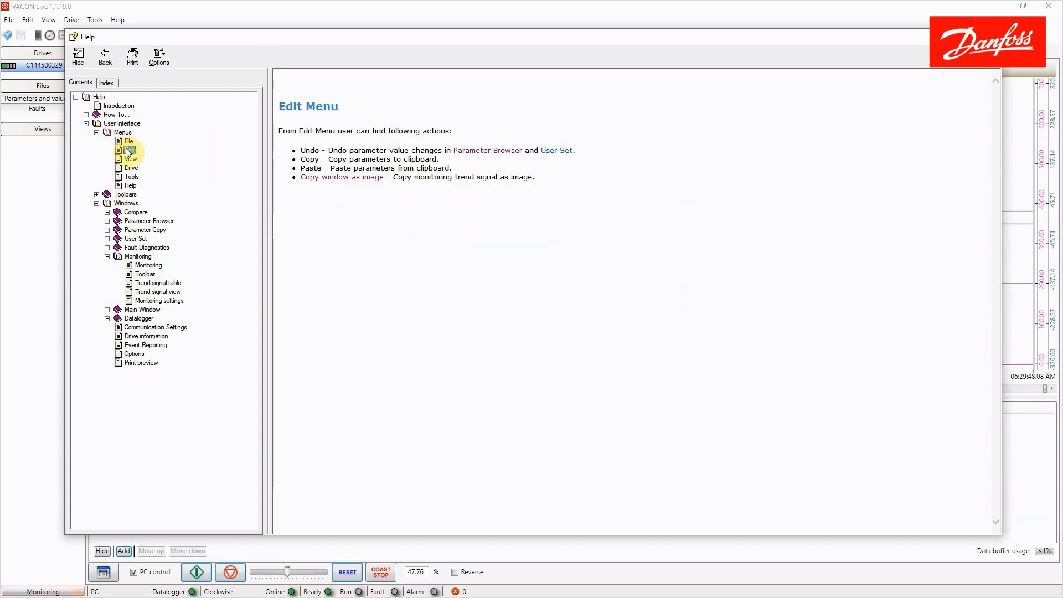
pyautogui.click(133, 212)
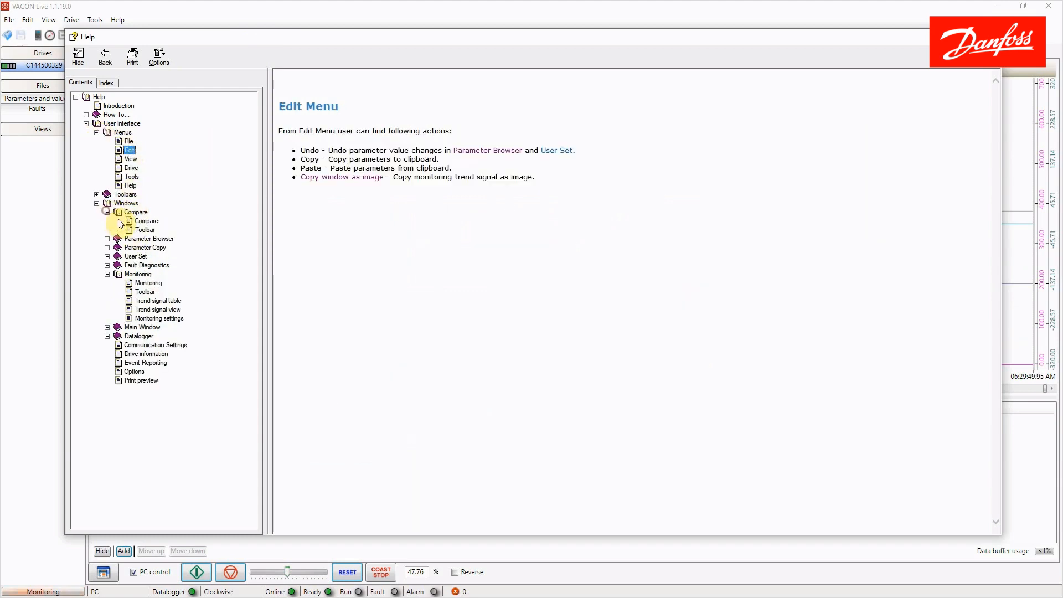
pyautogui.click(143, 222)
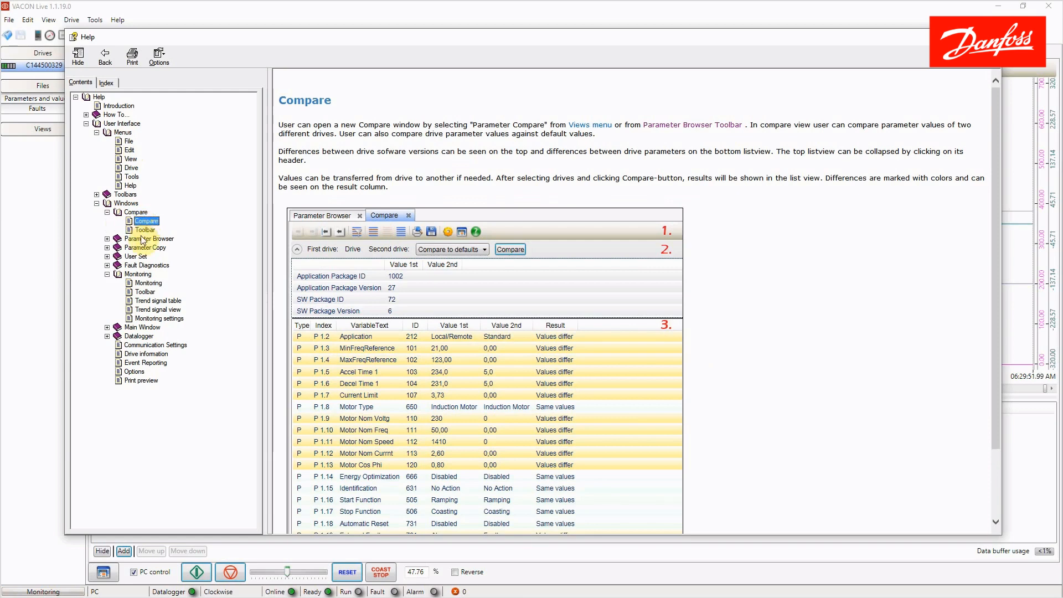
pyautogui.click(145, 292)
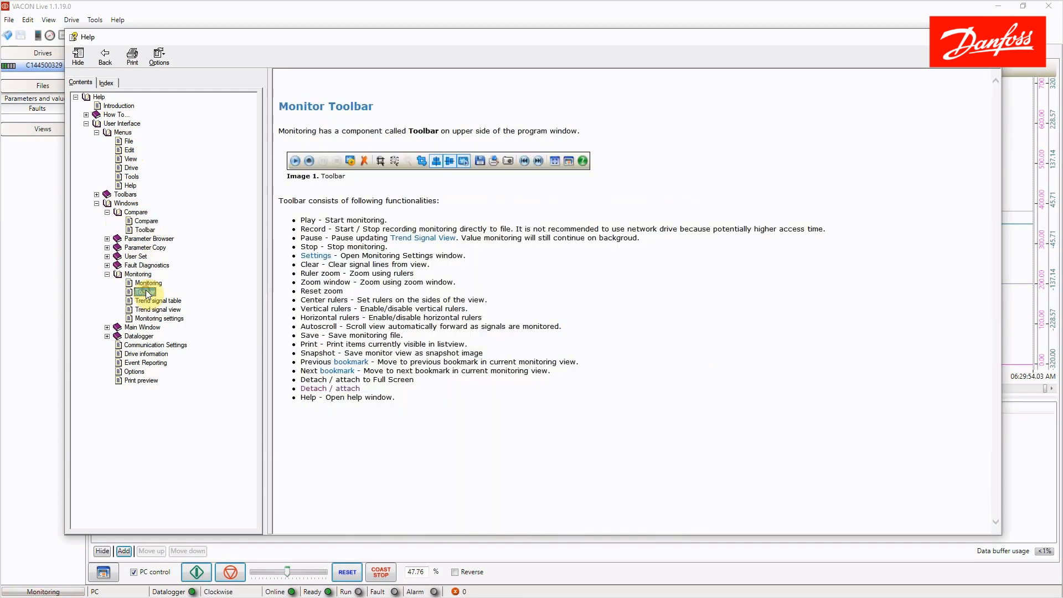
pyautogui.click(107, 336)
pyautogui.click(152, 364)
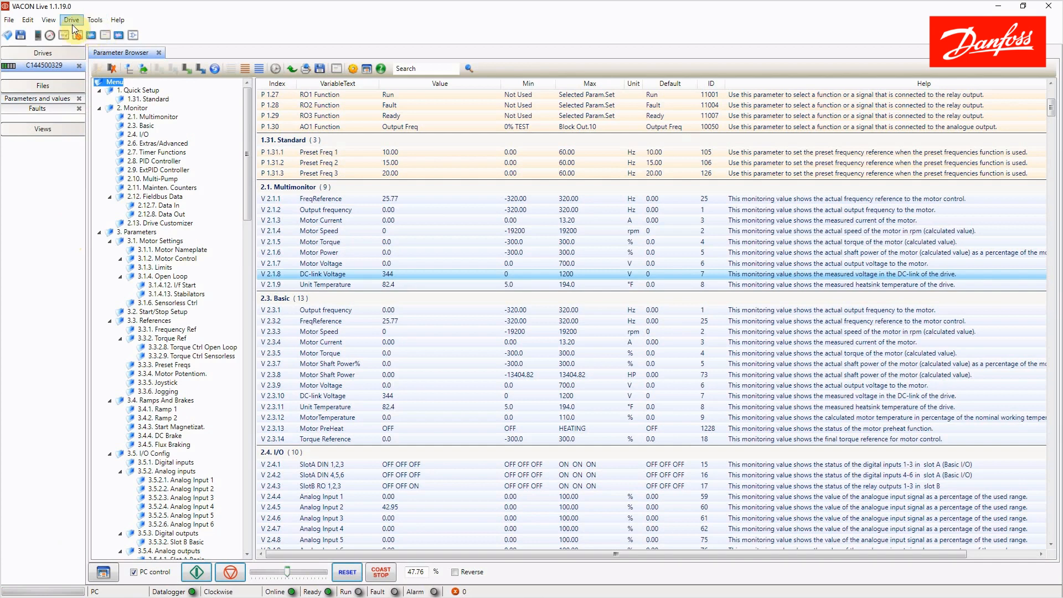
# - Launch the loading tool, VACON Loader, and close the communication of the online drive
pyautogui.click(94, 21)
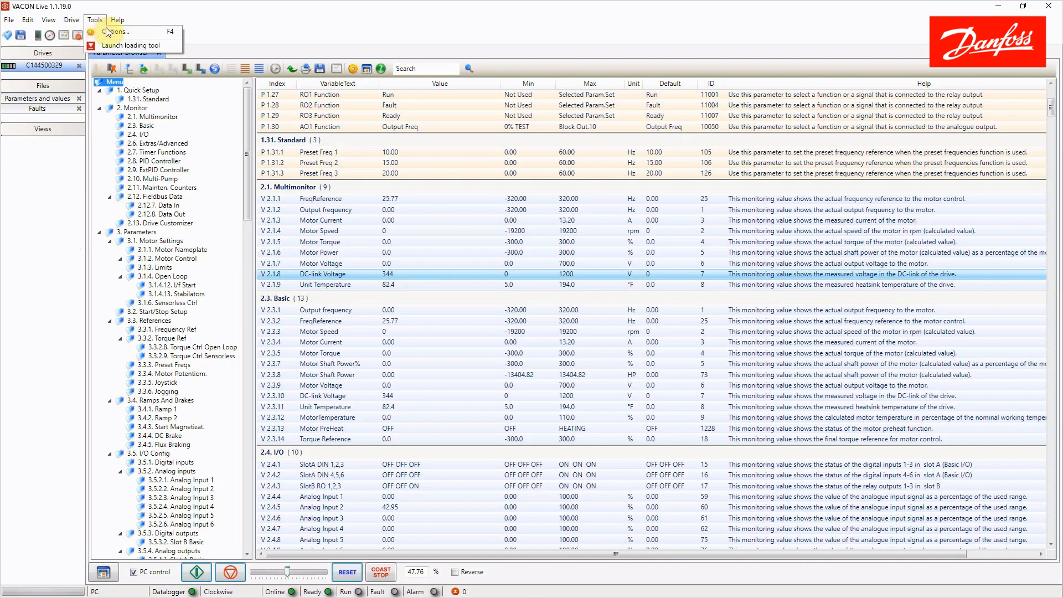
pyautogui.click(119, 47)
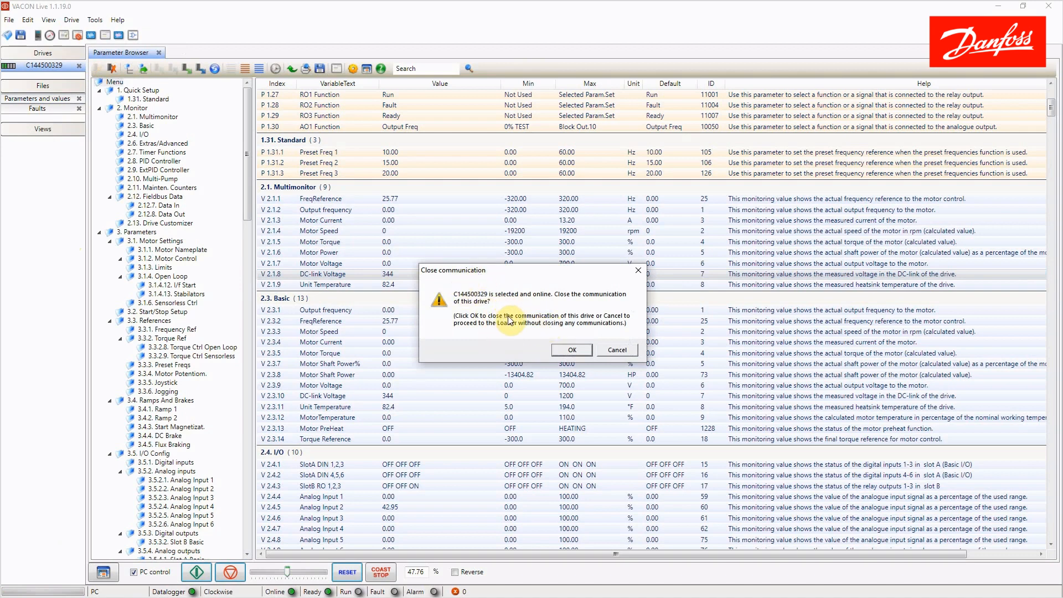
pyautogui.click(571, 351)
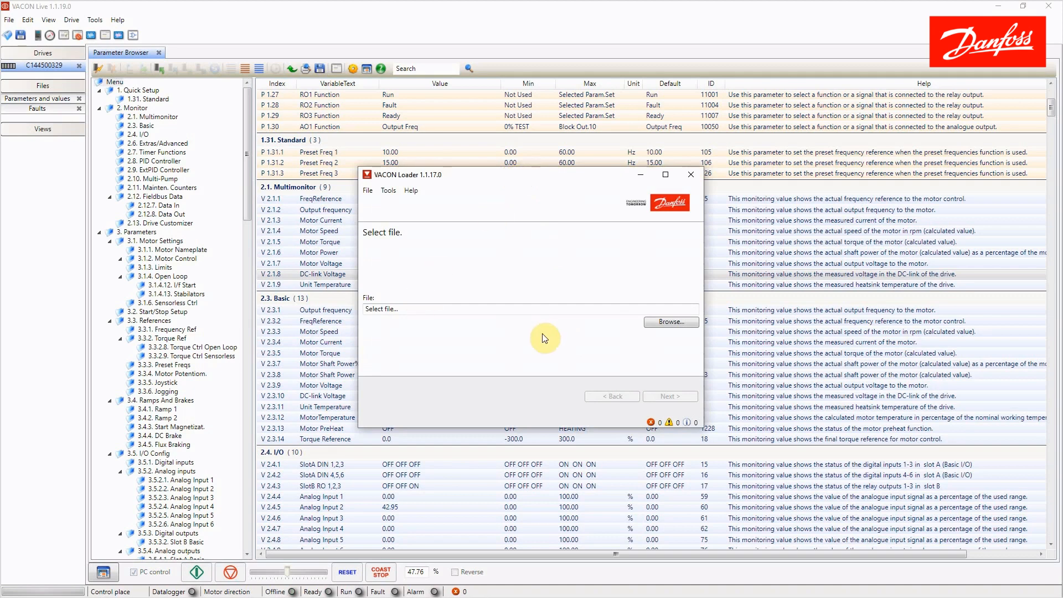
# - Choose FW0072V031.vcx from the Vacon Industrial folder as the file to load
pyautogui.click(666, 321)
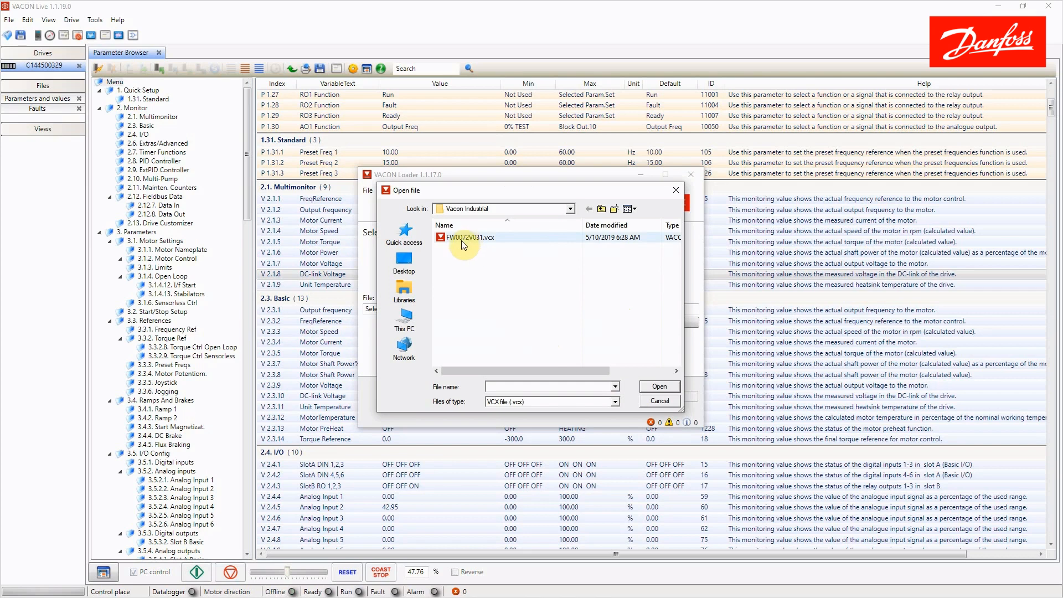
pyautogui.click(459, 237)
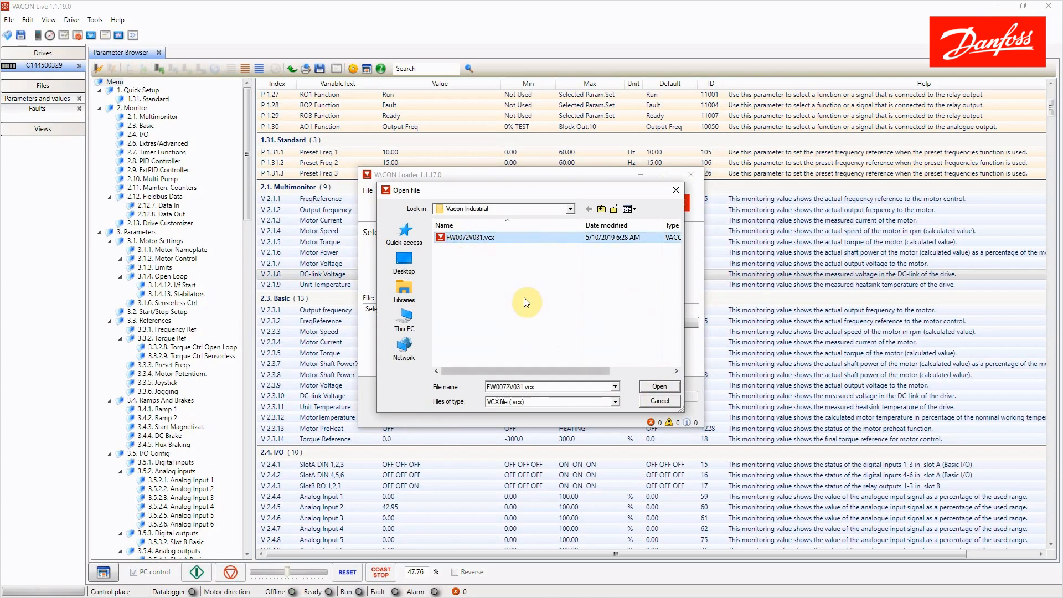
pyautogui.click(658, 387)
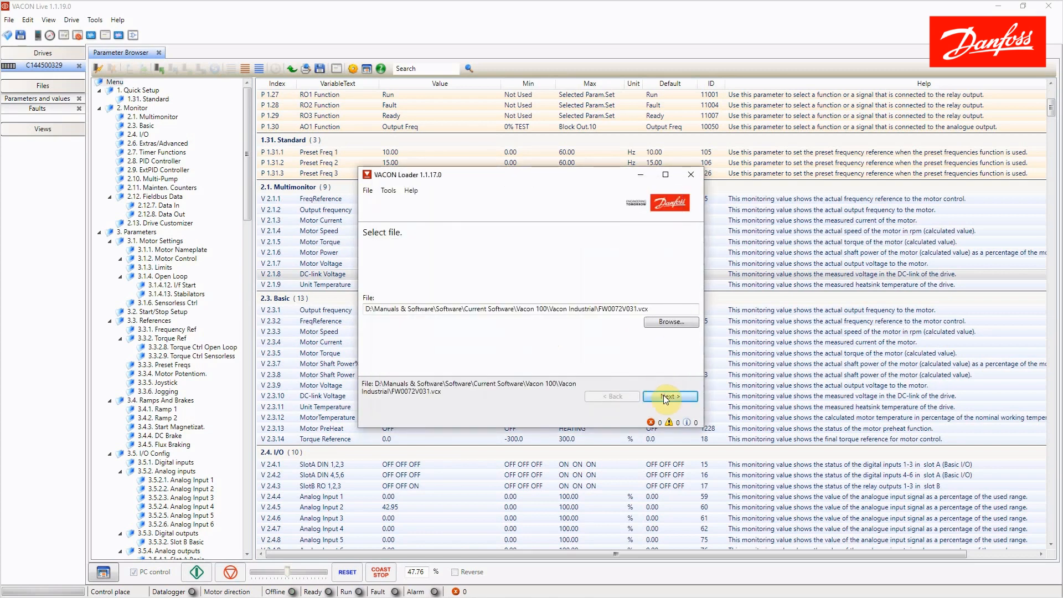
# - Continue to the communication settings and connect the loader to the Vacon 100 drive found on COM5
pyautogui.click(665, 398)
pyautogui.click(664, 397)
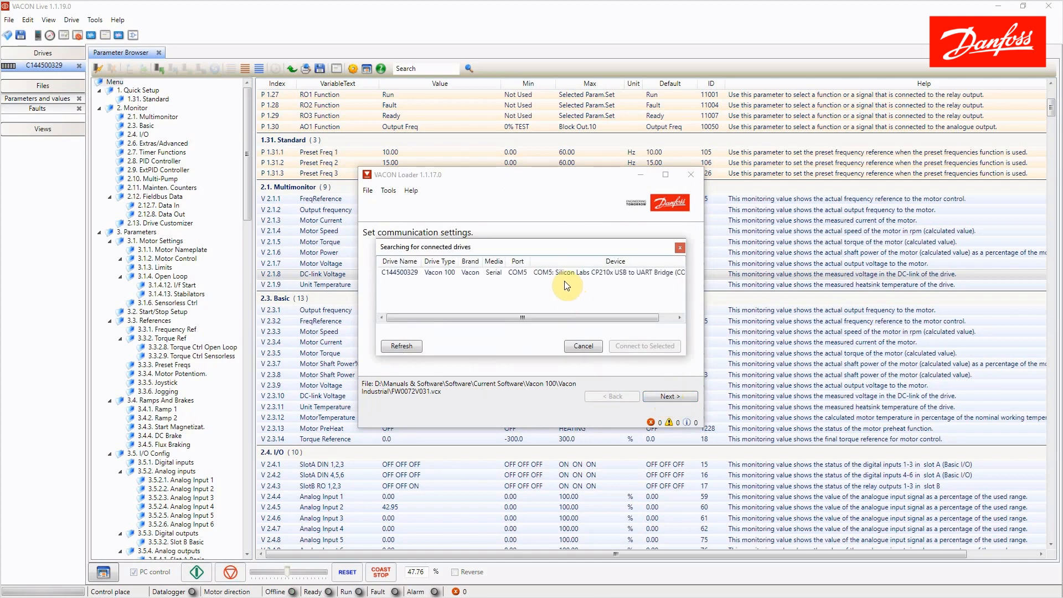
pyautogui.click(565, 274)
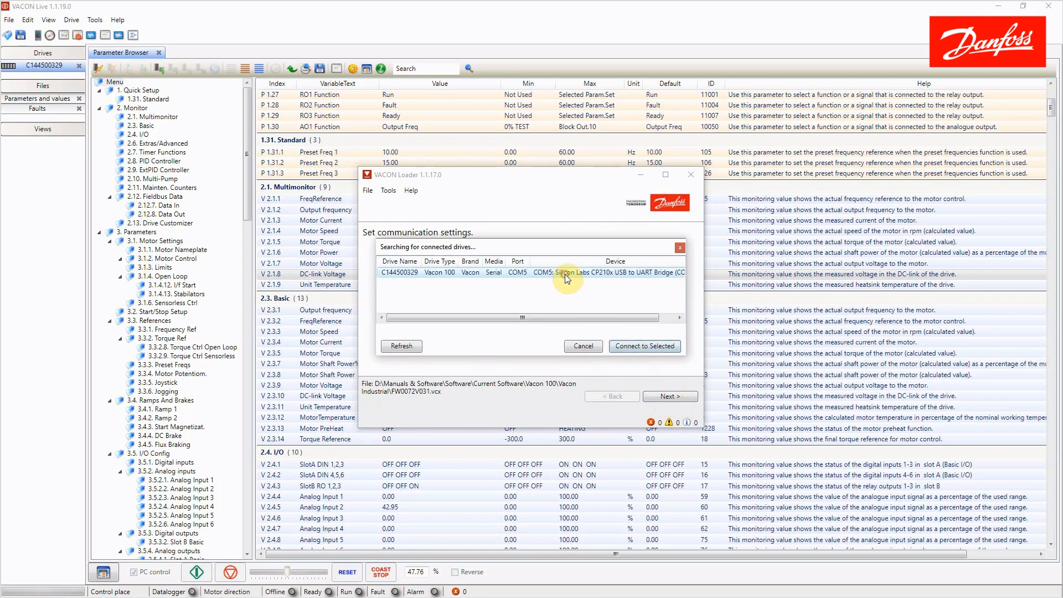
pyautogui.click(627, 347)
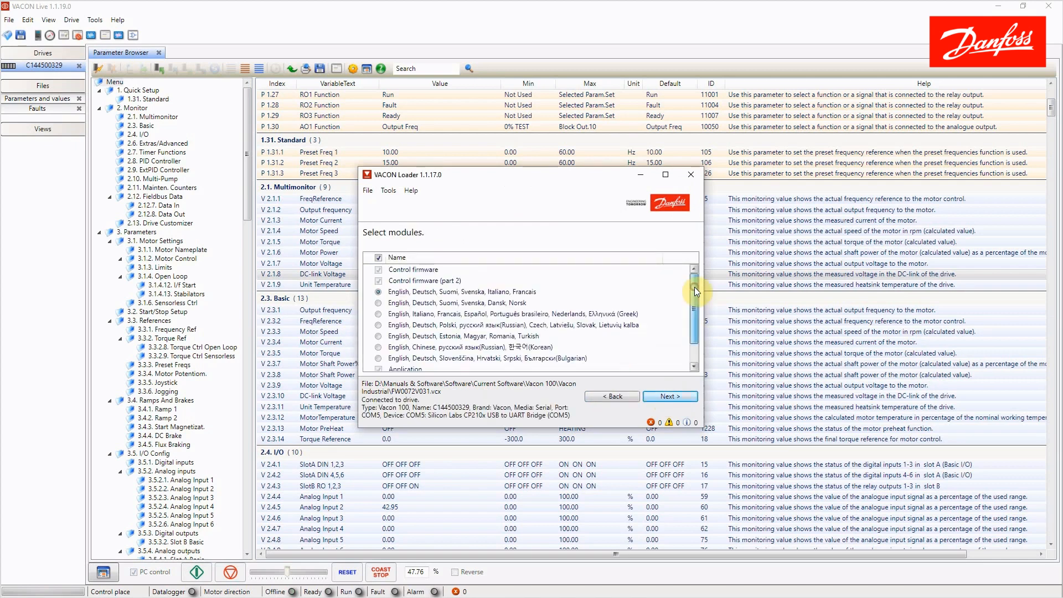
# - Select the language module with English, Italiano, Francais, Español, Português brasileiro, Nederlands and Greek
pyautogui.moveTo(694, 287)
pyautogui.mouseDown()
pyautogui.moveTo(695, 277)
pyautogui.moveTo(694, 308)
pyautogui.moveTo(693, 290)
pyautogui.mouseUp()
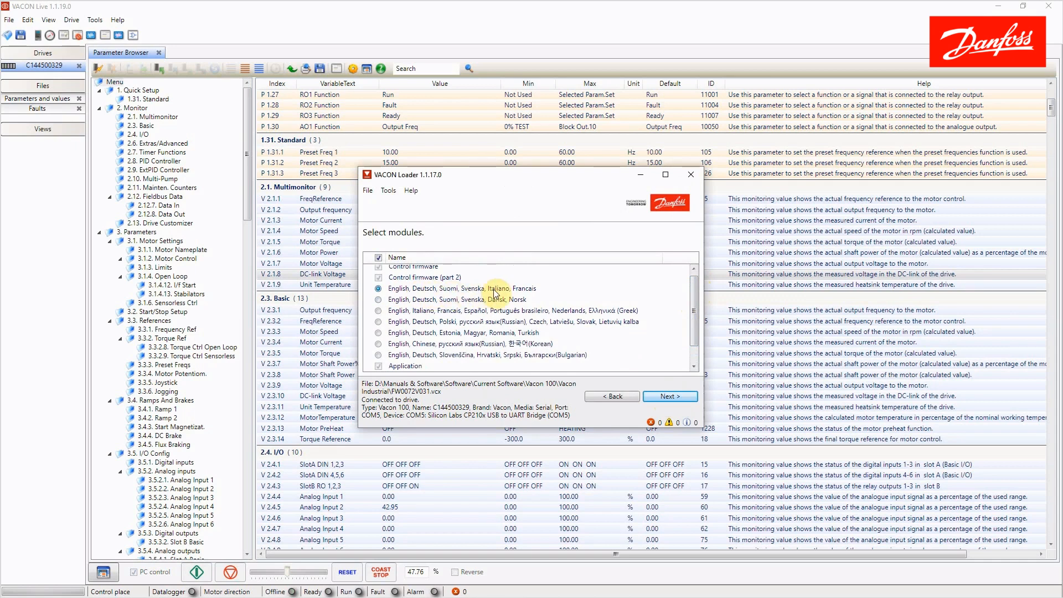
pyautogui.scroll(1, 470, 315)
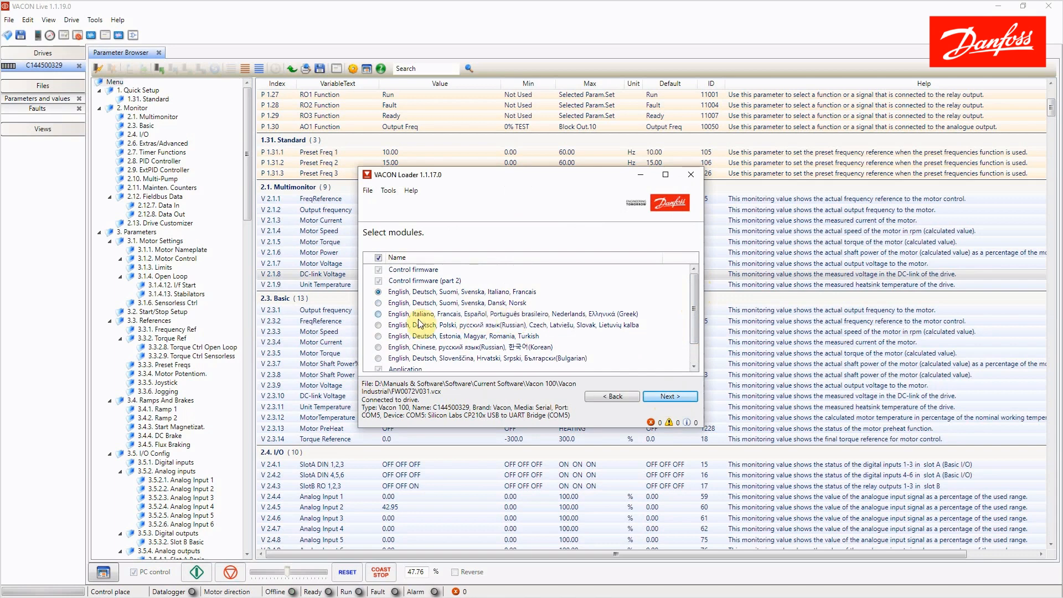
pyautogui.click(379, 314)
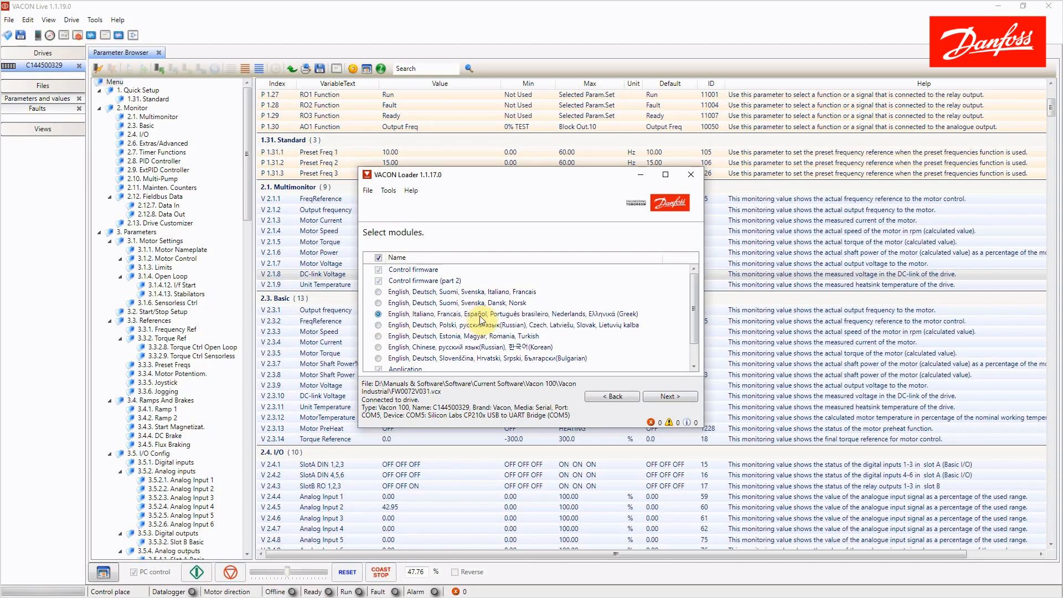
# - Accept the module selection, load the software into the drive, and close the loader
pyautogui.click(662, 395)
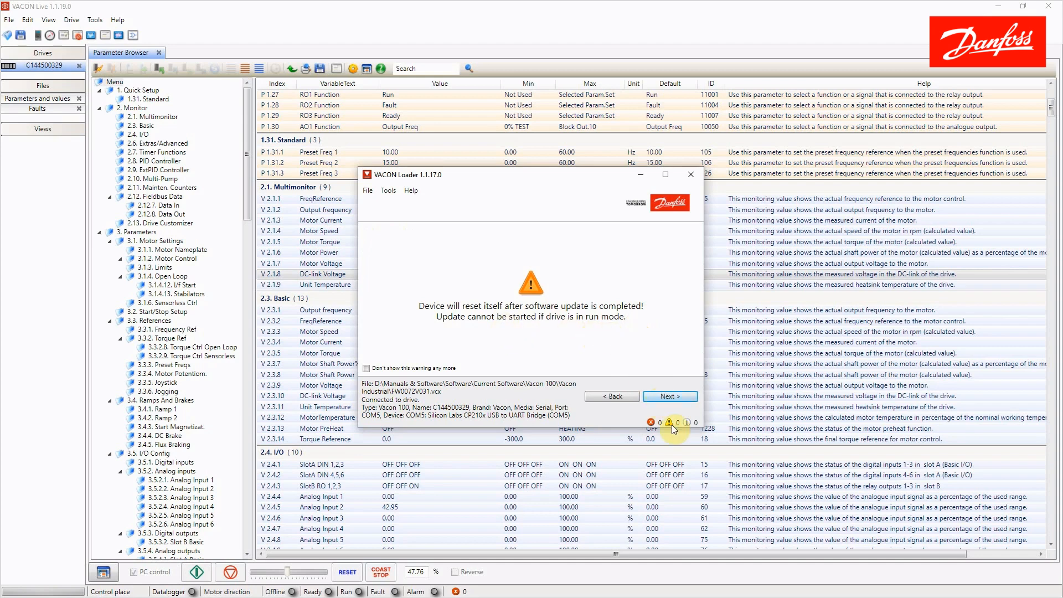
pyautogui.click(666, 397)
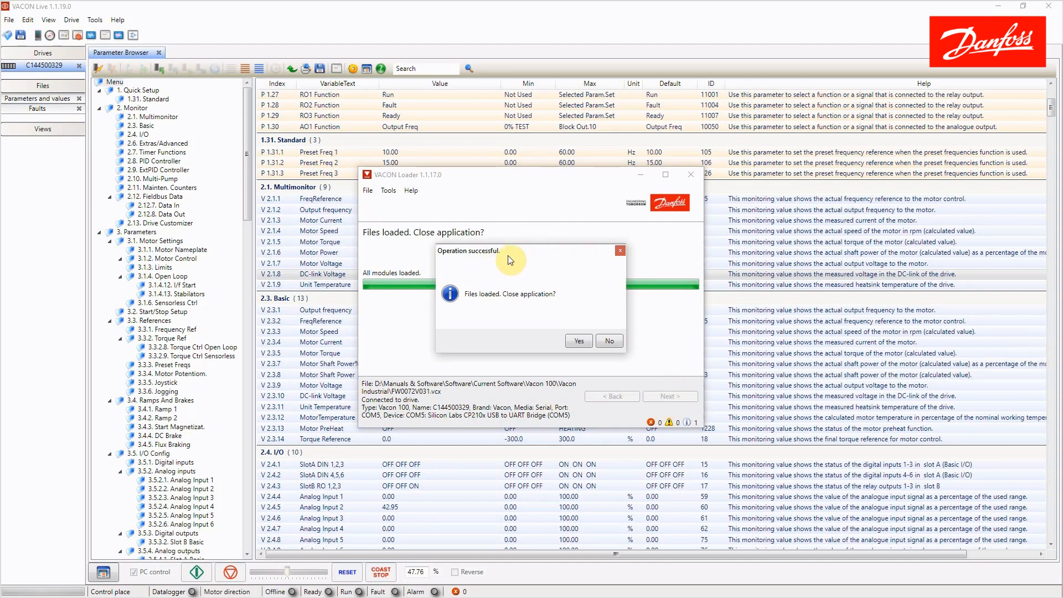
pyautogui.click(576, 341)
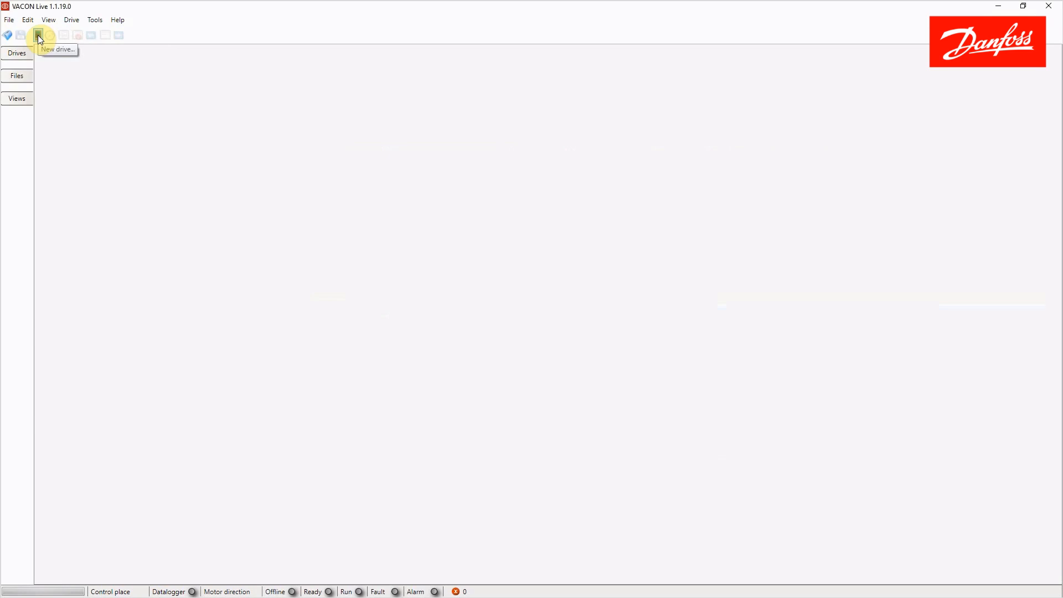
# - Switch back to VACON Live and connect to the Vacon 100 drive on COM5 as a new drive
pyautogui.click(38, 35)
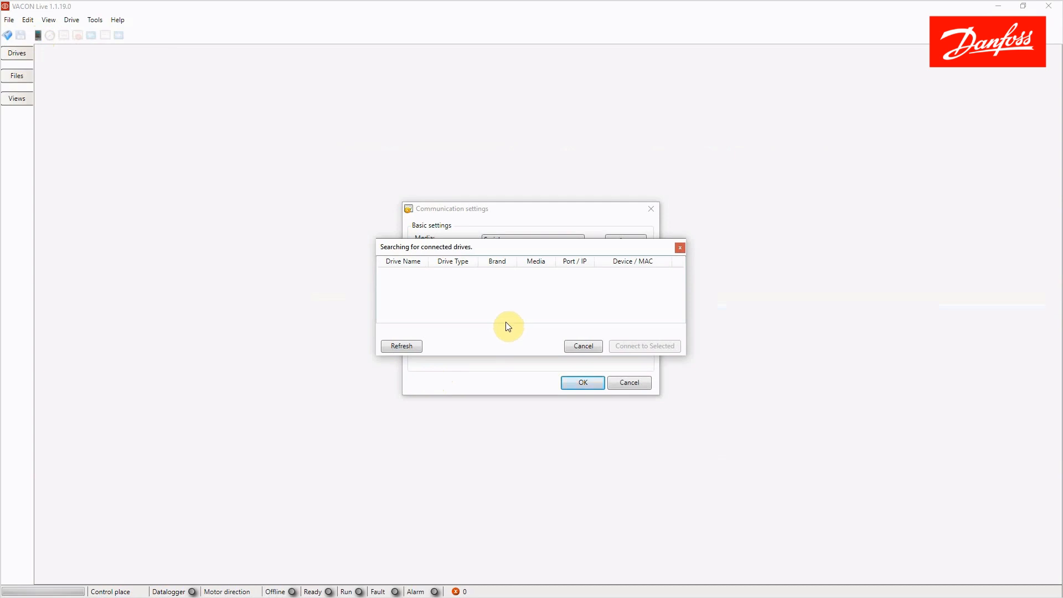
pyautogui.click(526, 274)
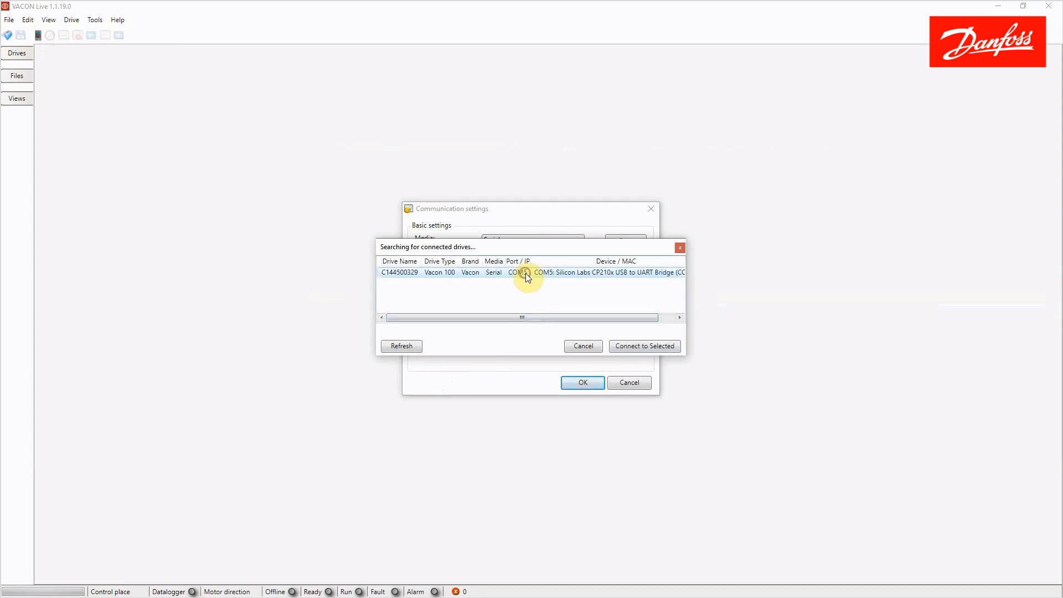
pyautogui.click(635, 347)
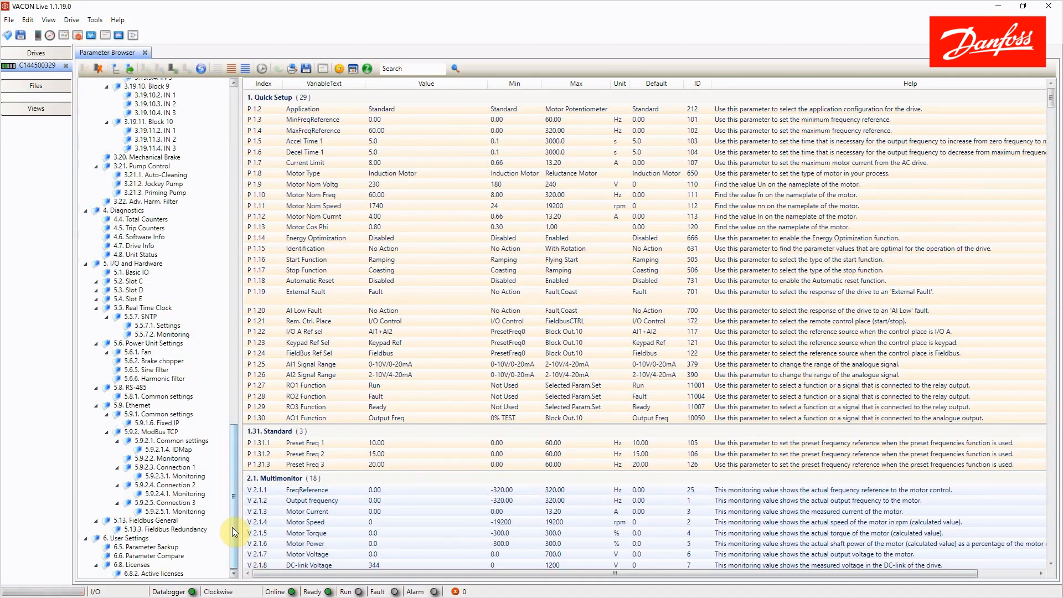
# - Browse the Standard, Quick Setup, Multimonitor, Parameters and Motor Nameplate groups in the parameter tree to review the drive's values
pyautogui.moveTo(233, 524); pyautogui.dragTo(247, 166)
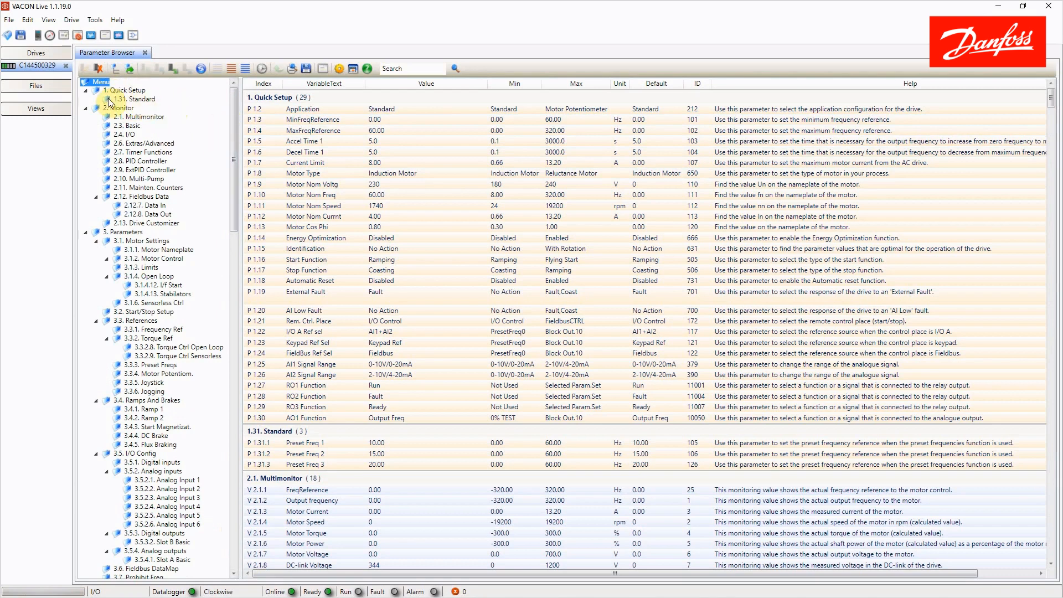
pyautogui.click(135, 100)
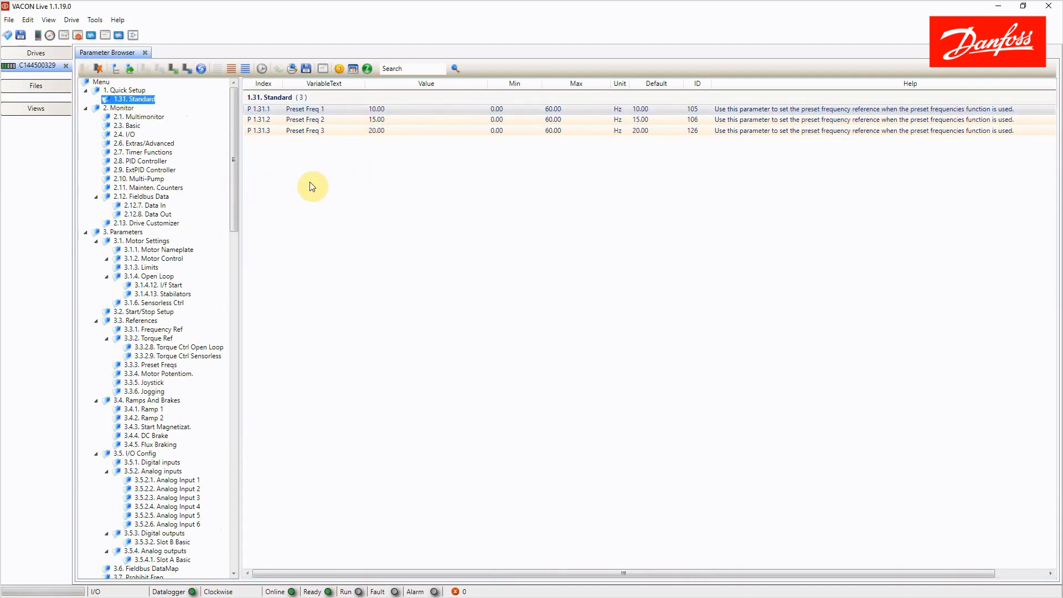
pyautogui.click(99, 83)
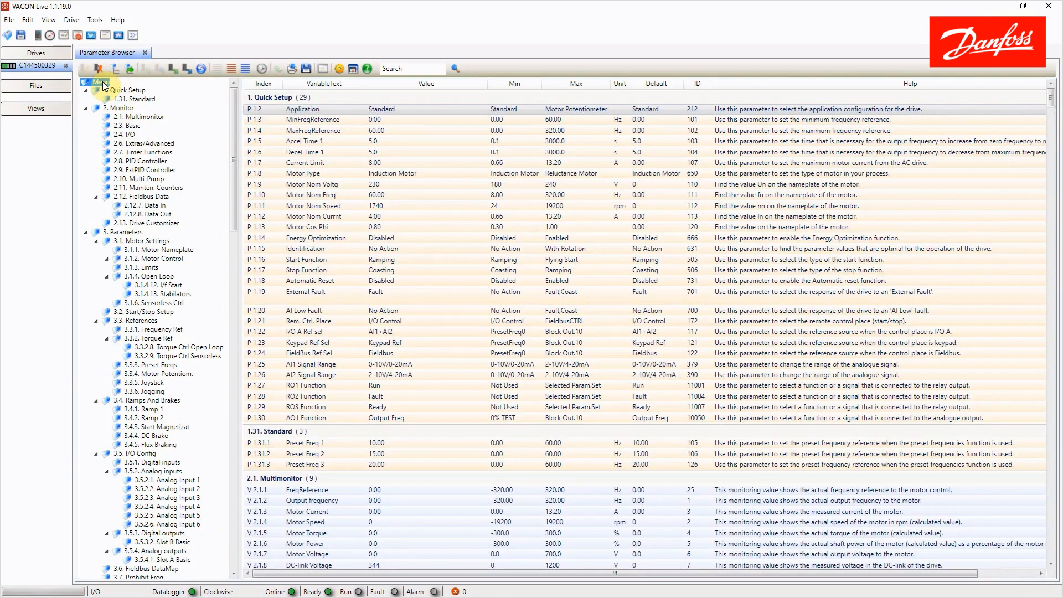
pyautogui.click(121, 92)
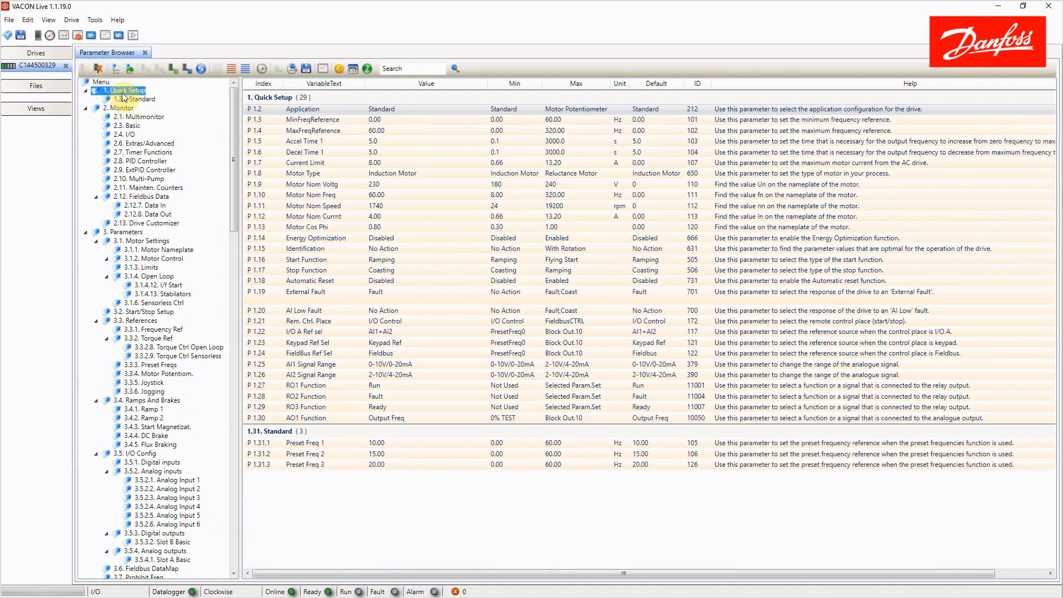
pyautogui.click(135, 117)
pyautogui.click(131, 233)
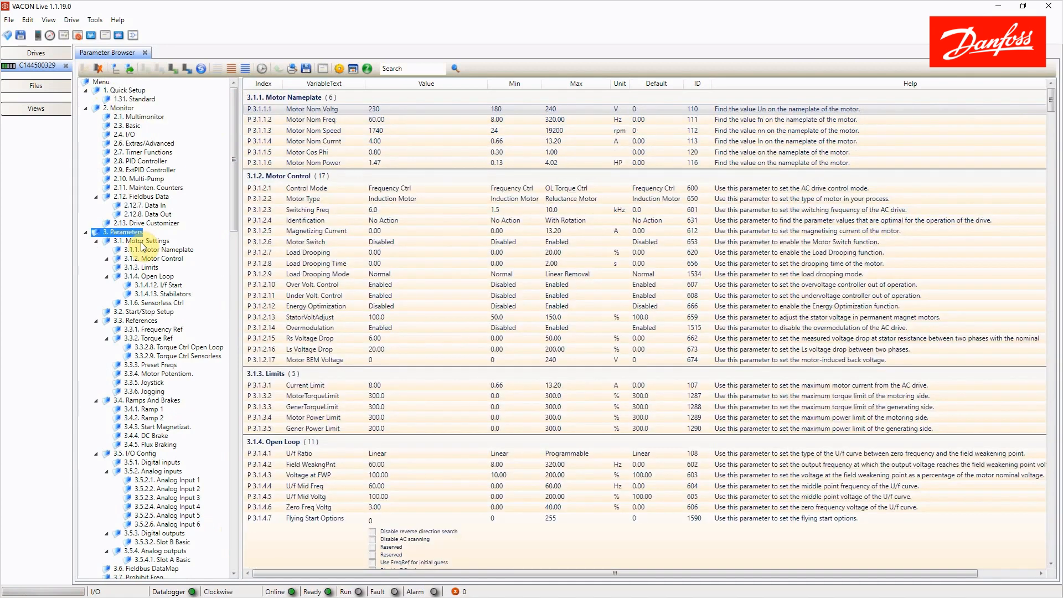
pyautogui.click(171, 250)
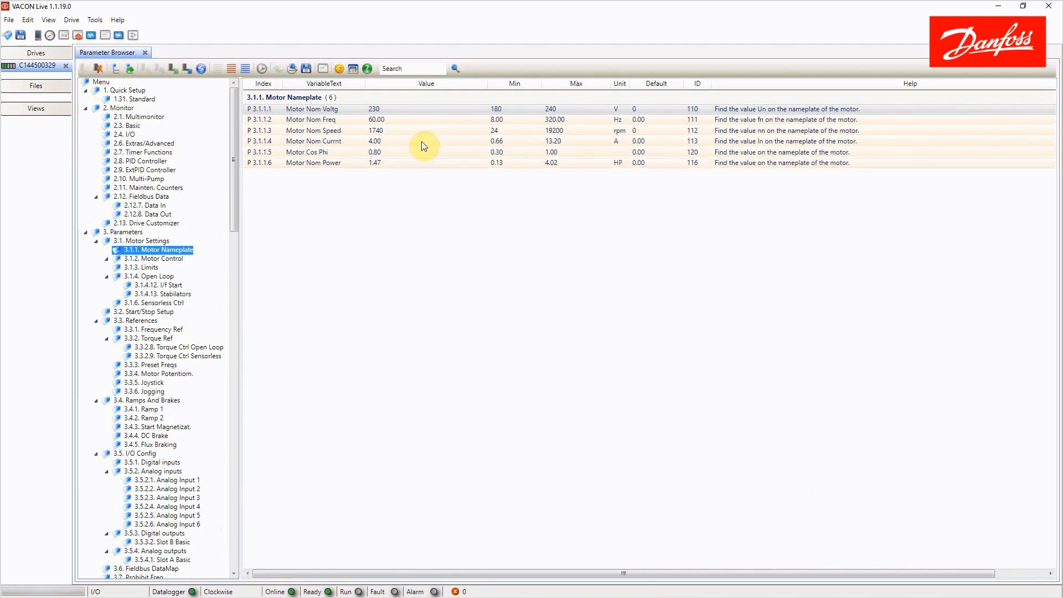
pyautogui.click(339, 16)
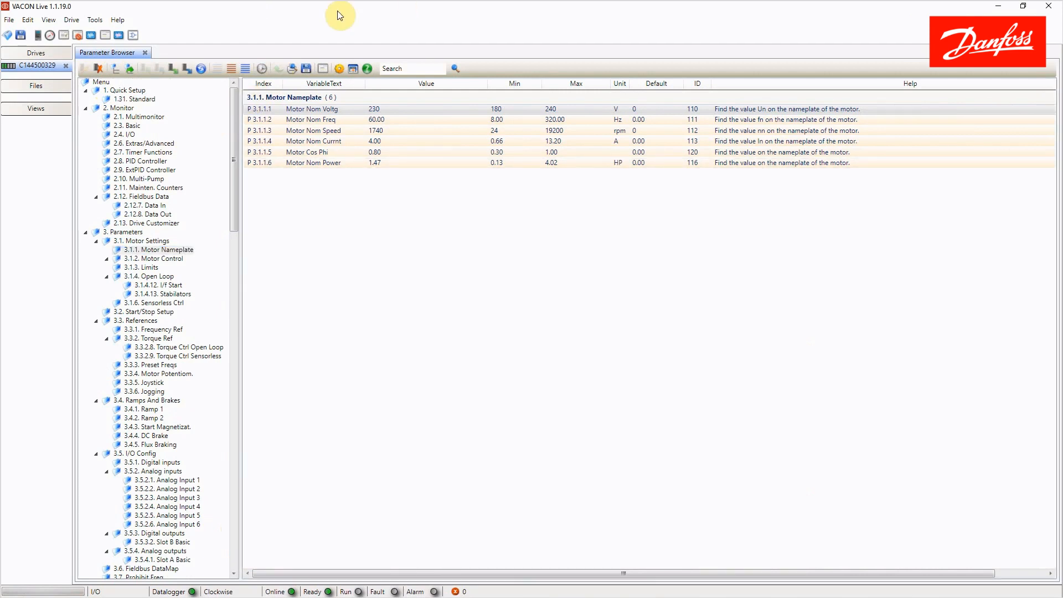